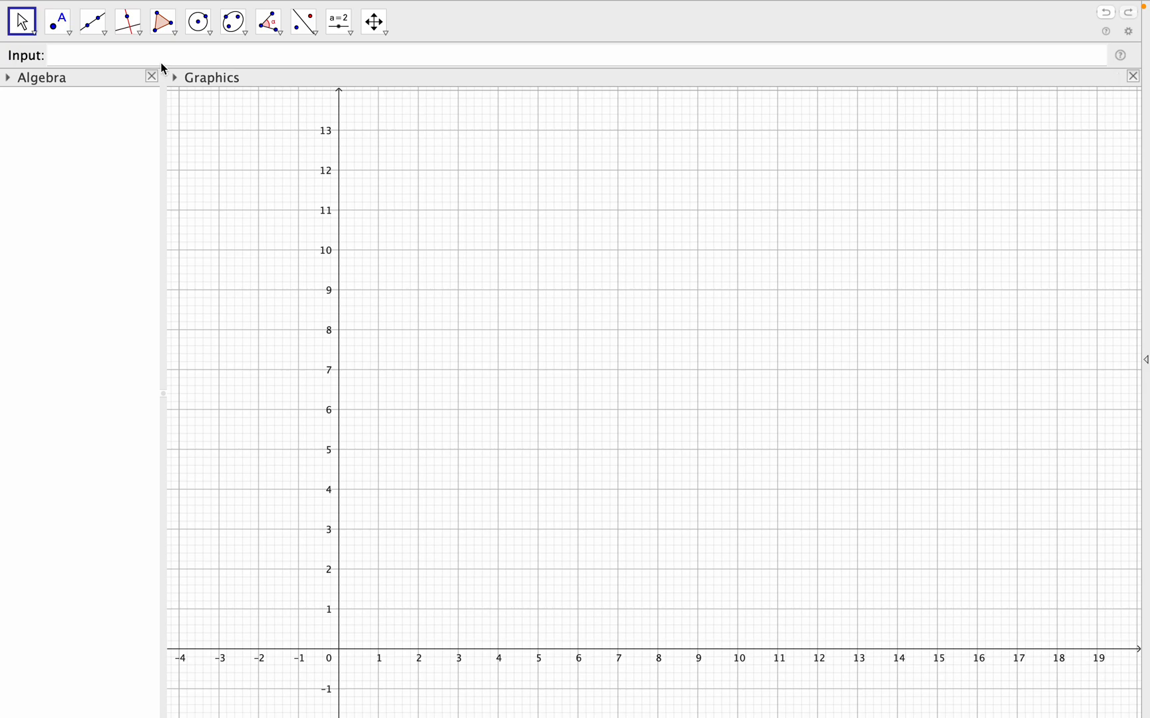
- Create a line named l_1 with the equation y = 0
left_click(160, 60)
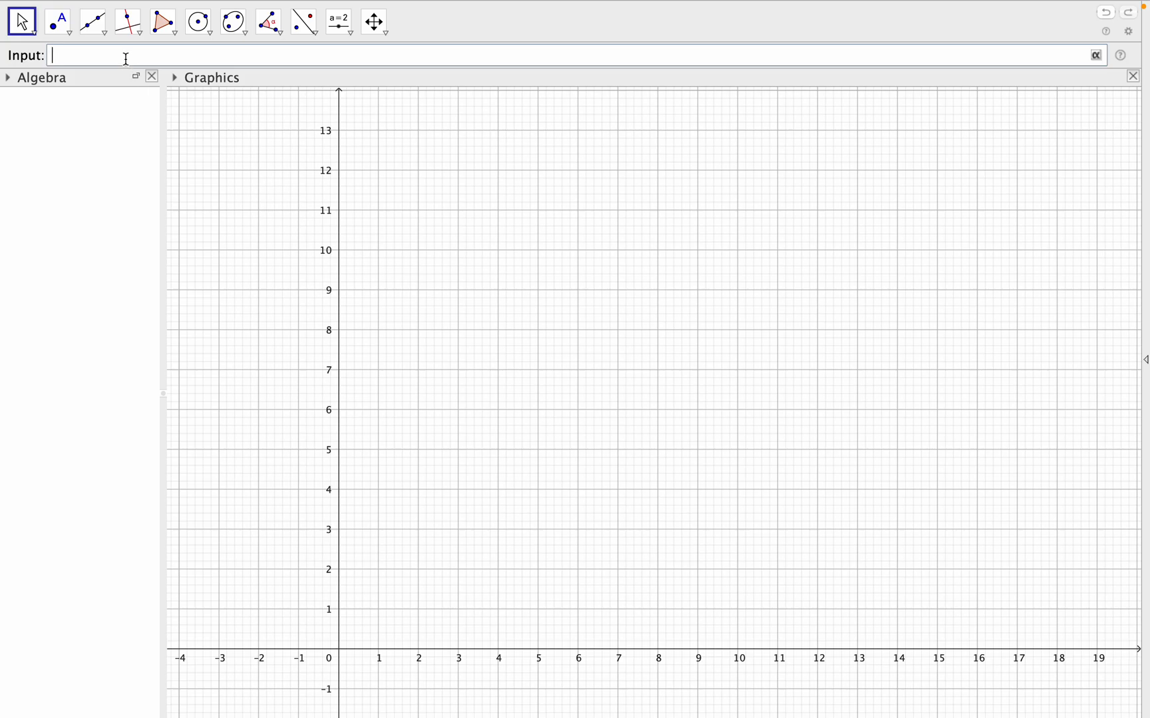
type("l")
type("_1=")
type("y")
type("=0")
key("Return")
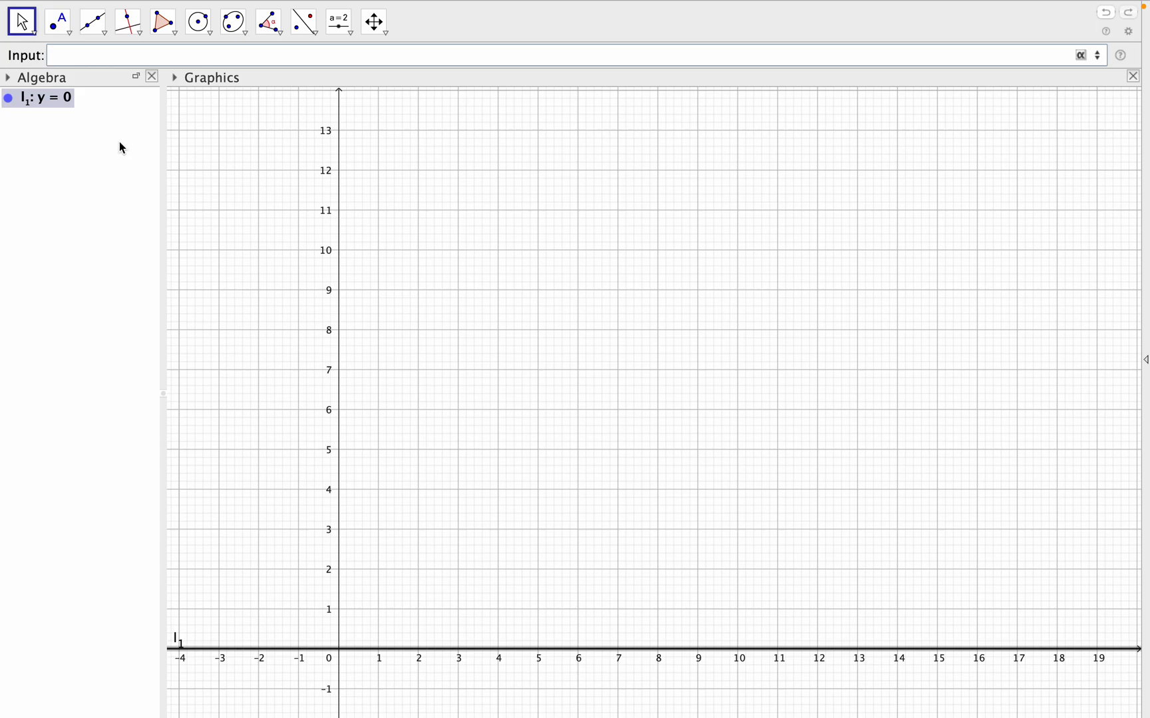
- Change the colour of line l_1 to red in its object properties
right_click(63, 103)
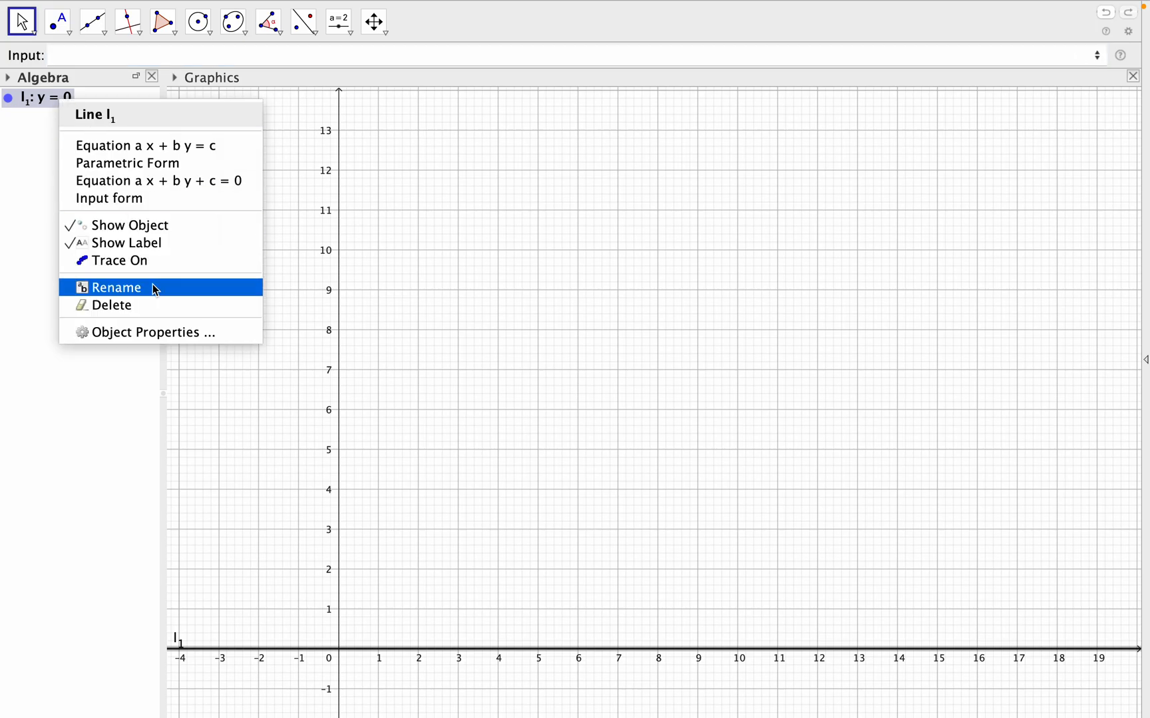
left_click(153, 334)
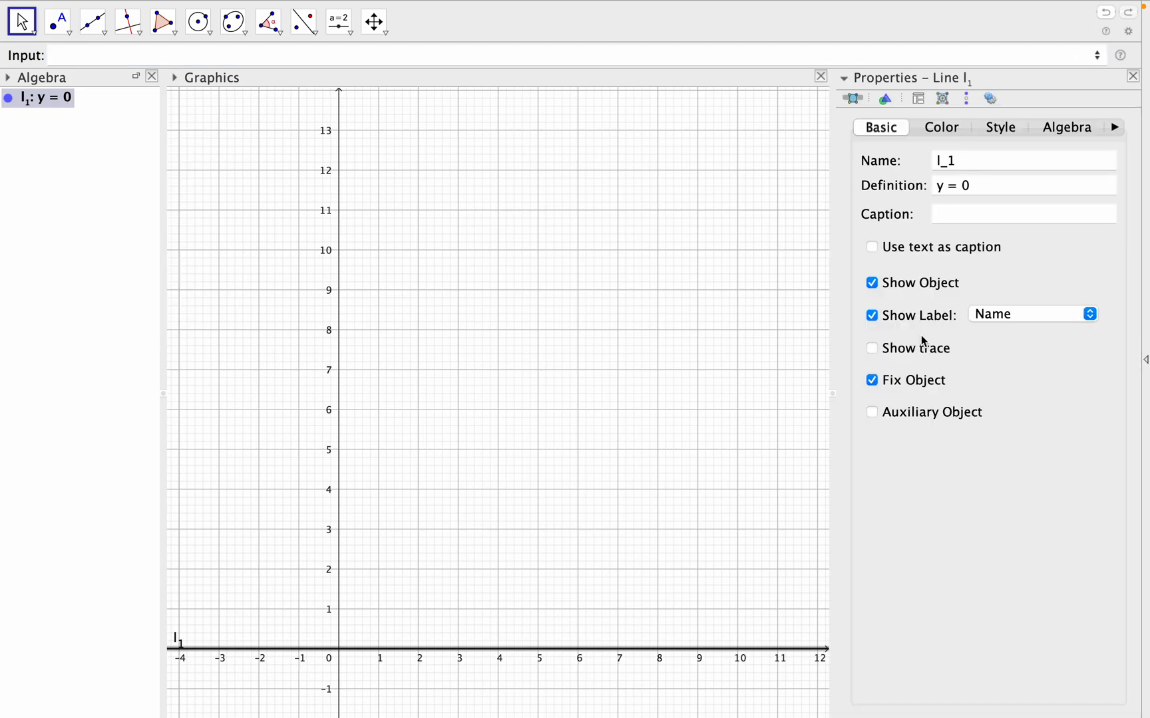
left_click(948, 129)
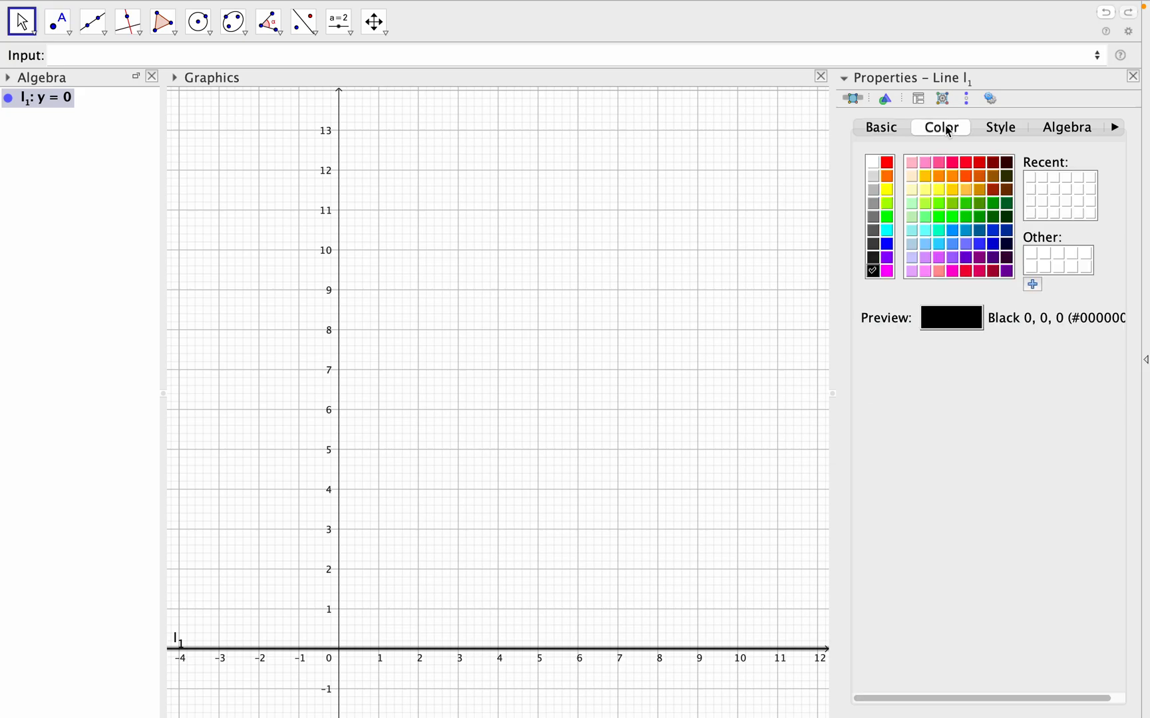
left_click(886, 162)
left_click(1134, 76)
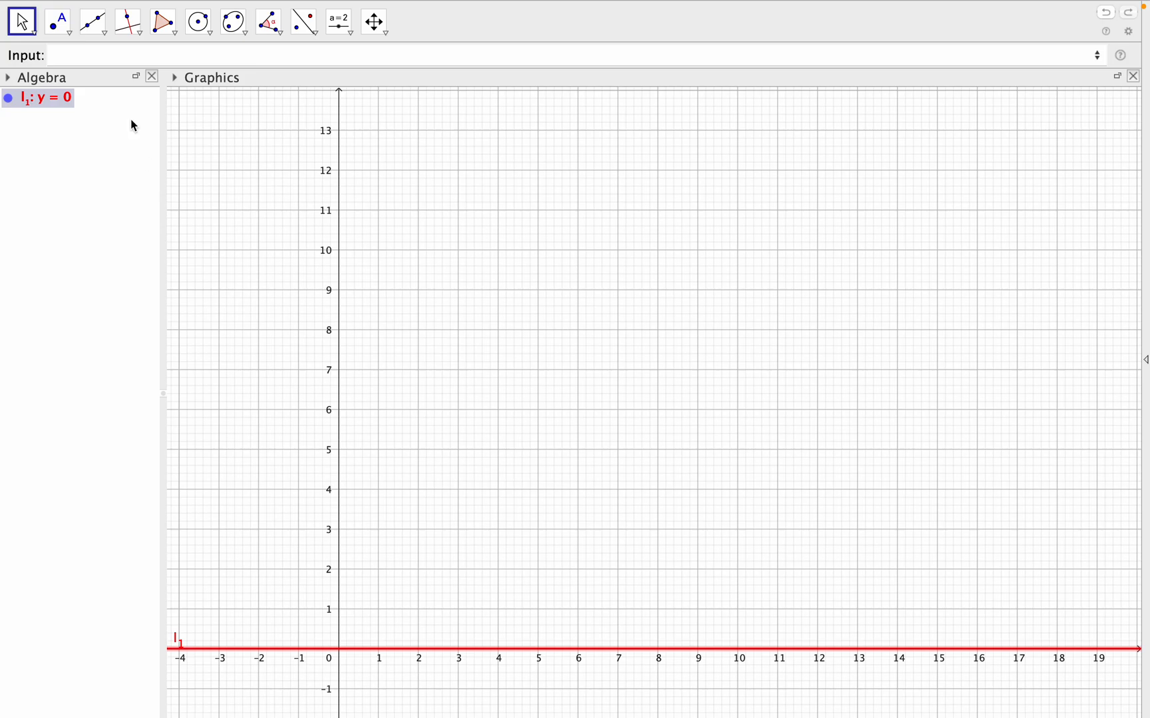
- Create a second line named l_2 with the equation y = 20
left_click(104, 56)
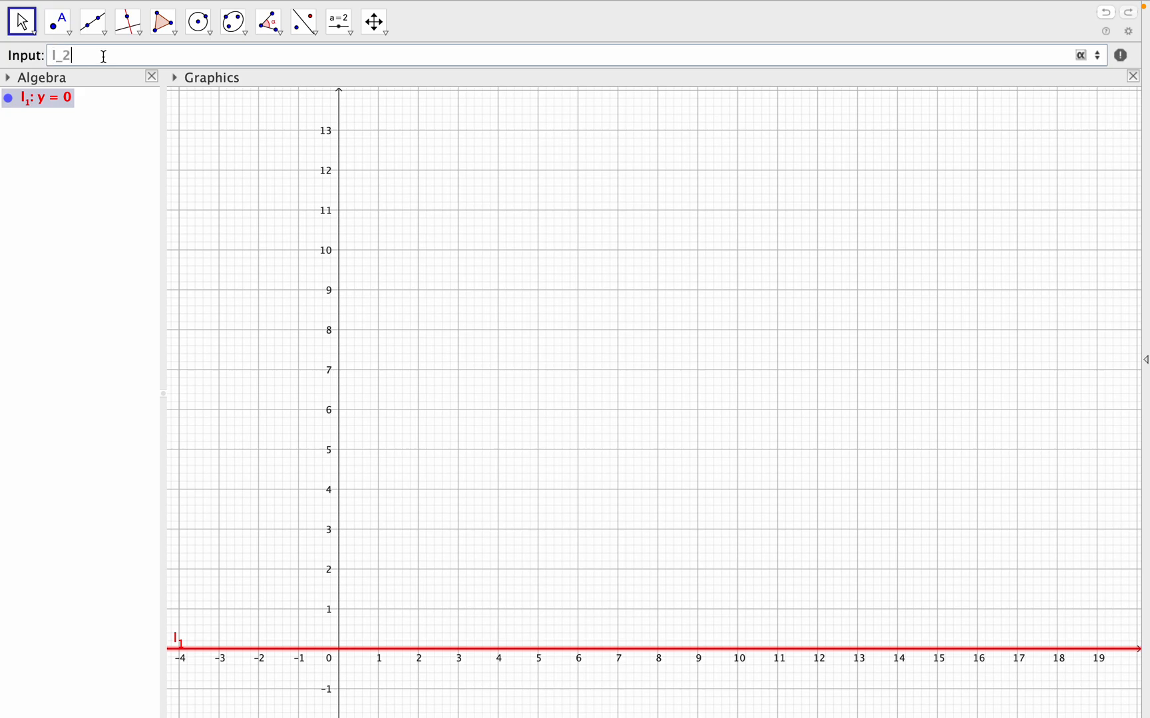
type("=")
key("BackSpace")
type(":y=20")
key("Return")
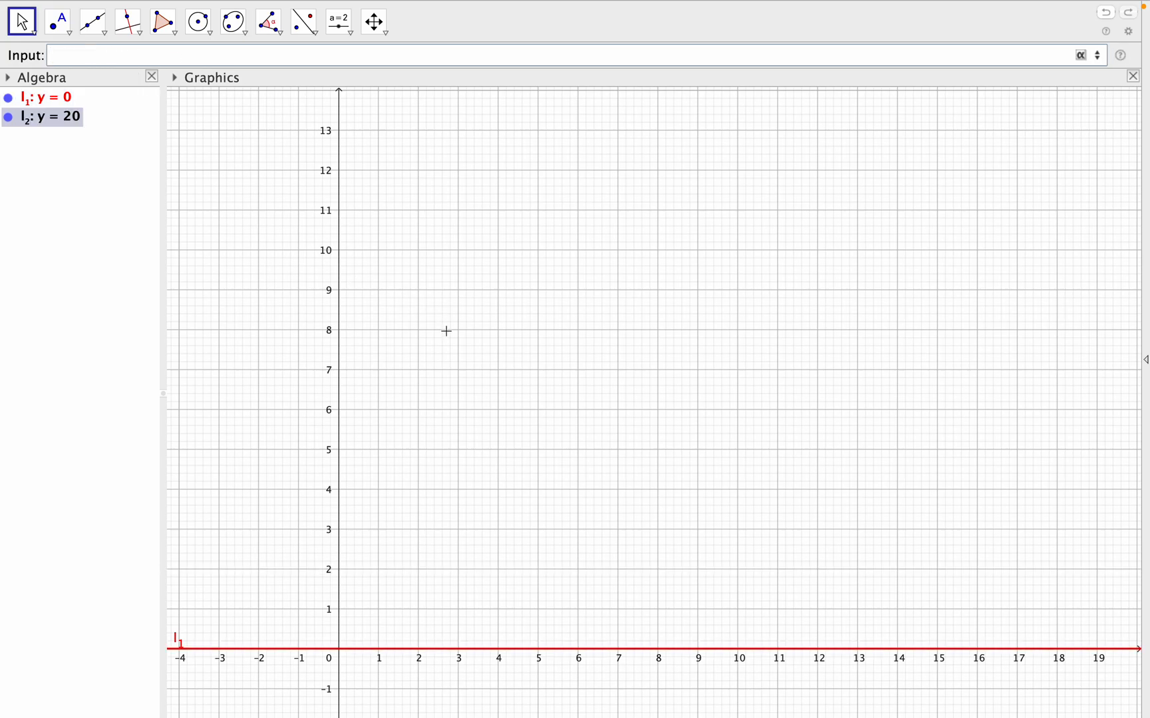
- Change the colour of line l_2 to magenta in its object properties
scroll(545, 354, "down", 5)
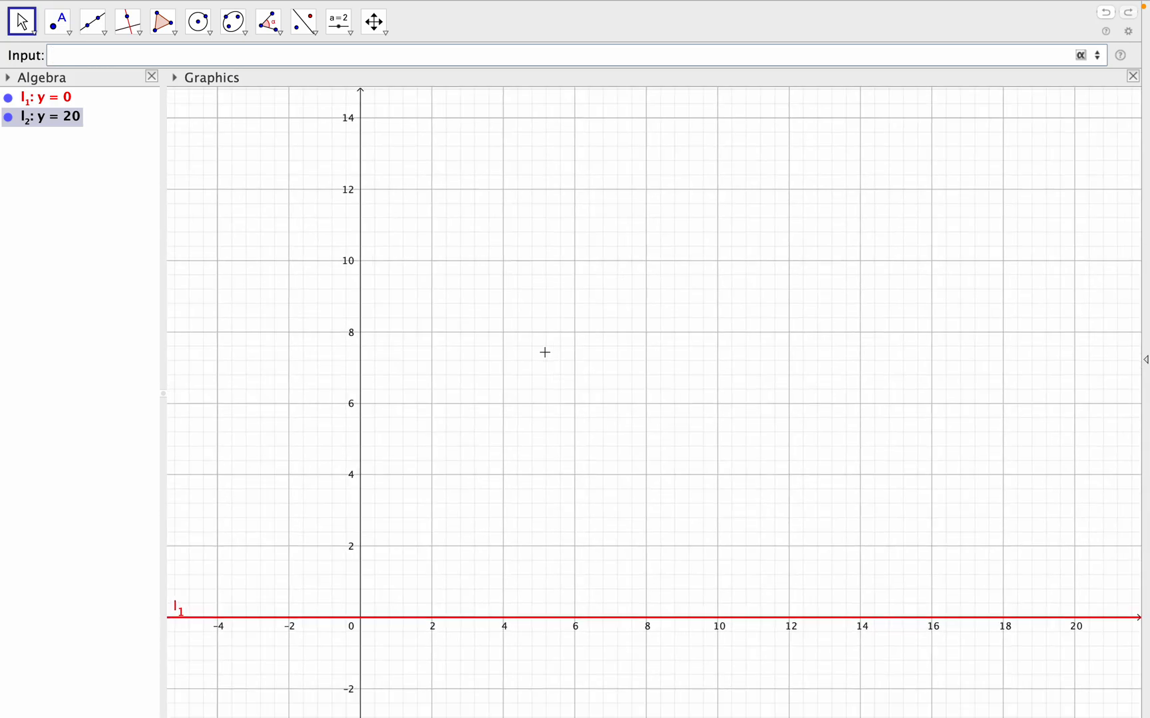
scroll(545, 353, "down", 8)
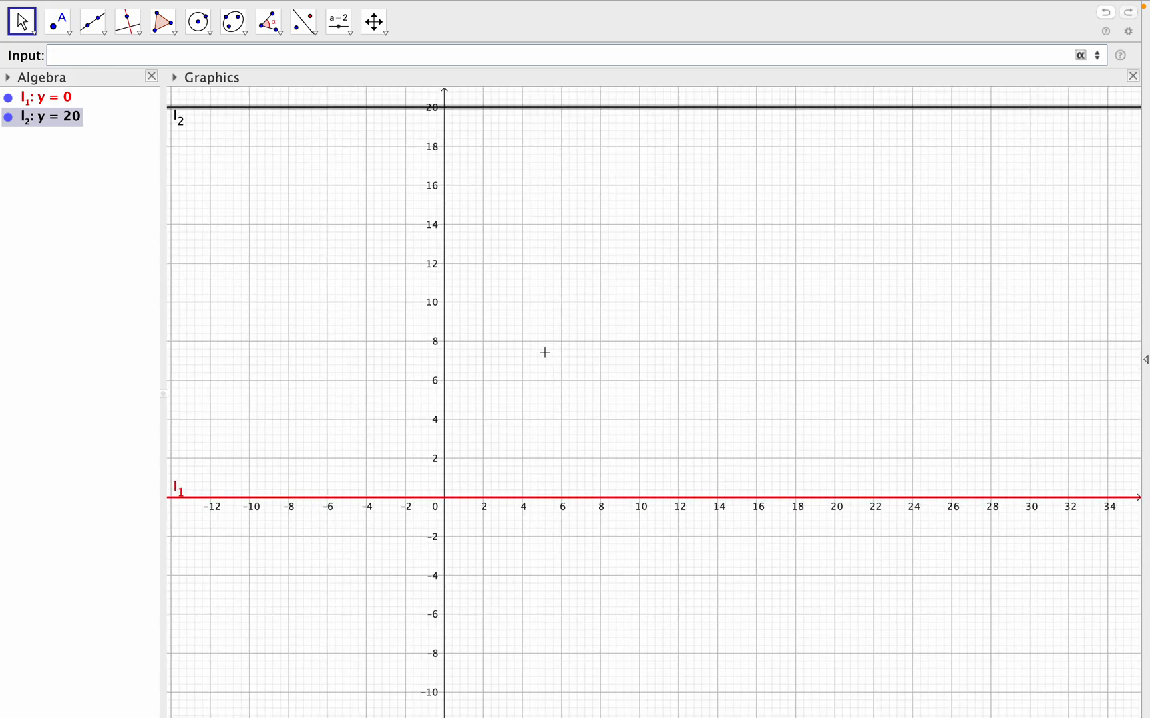
scroll(545, 352, "down", 1)
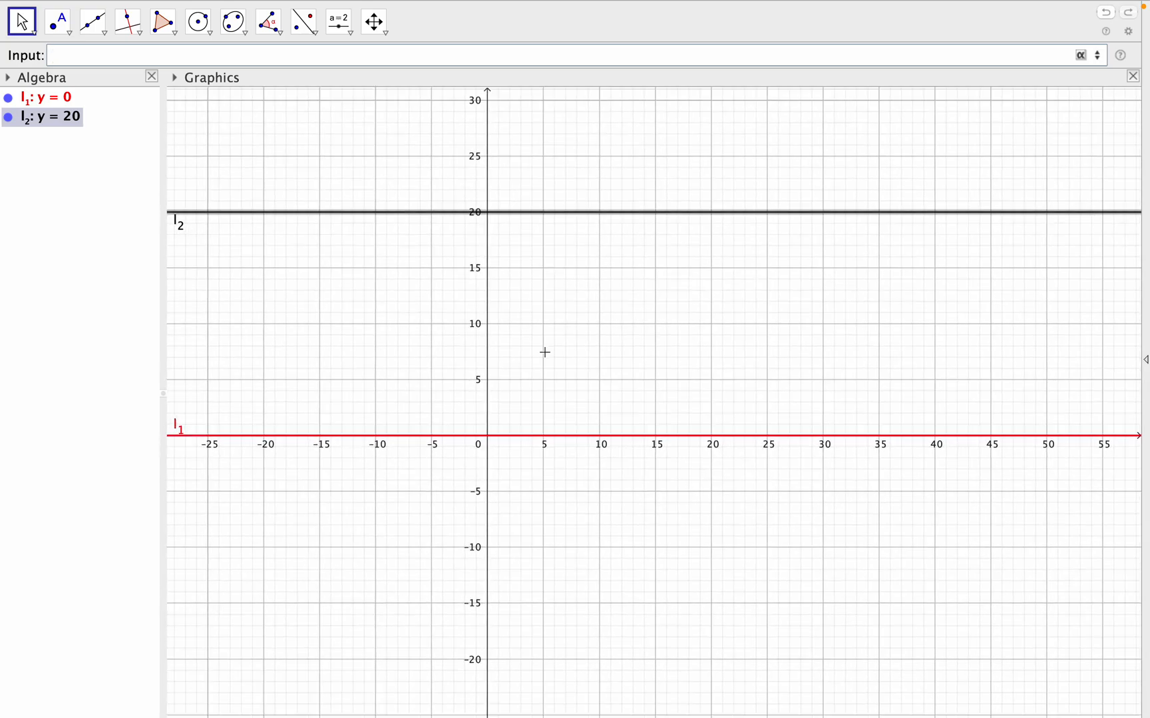
right_click(60, 118)
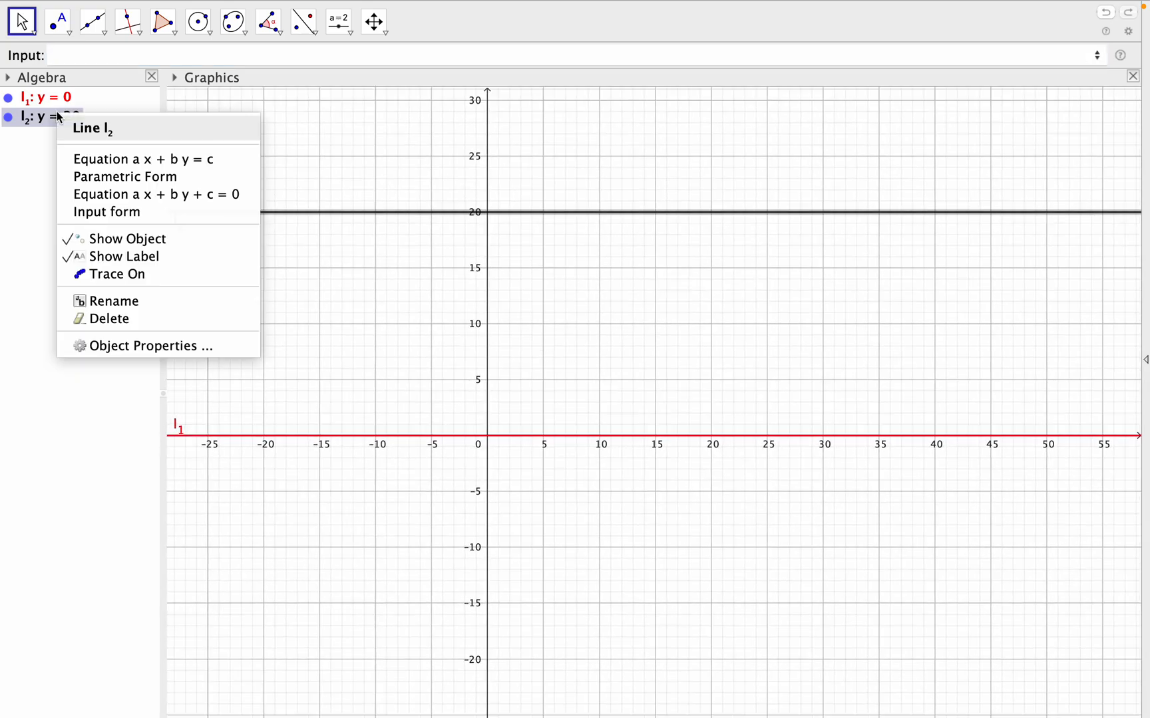
left_click(137, 346)
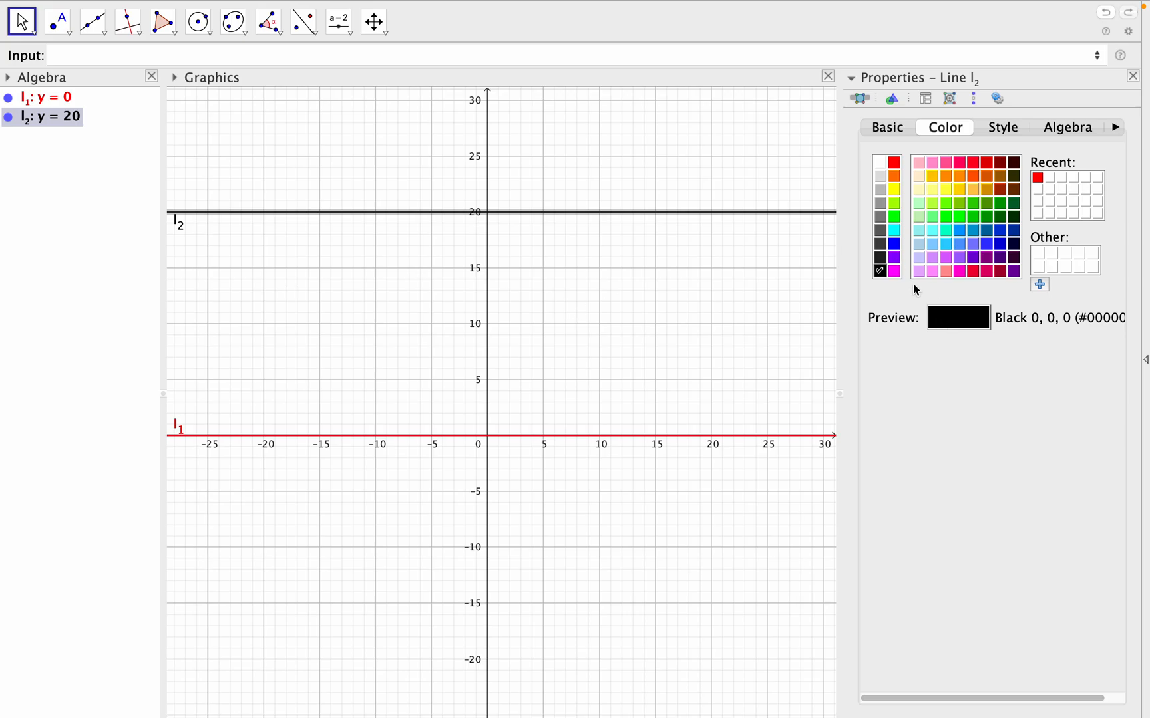
left_click(894, 270)
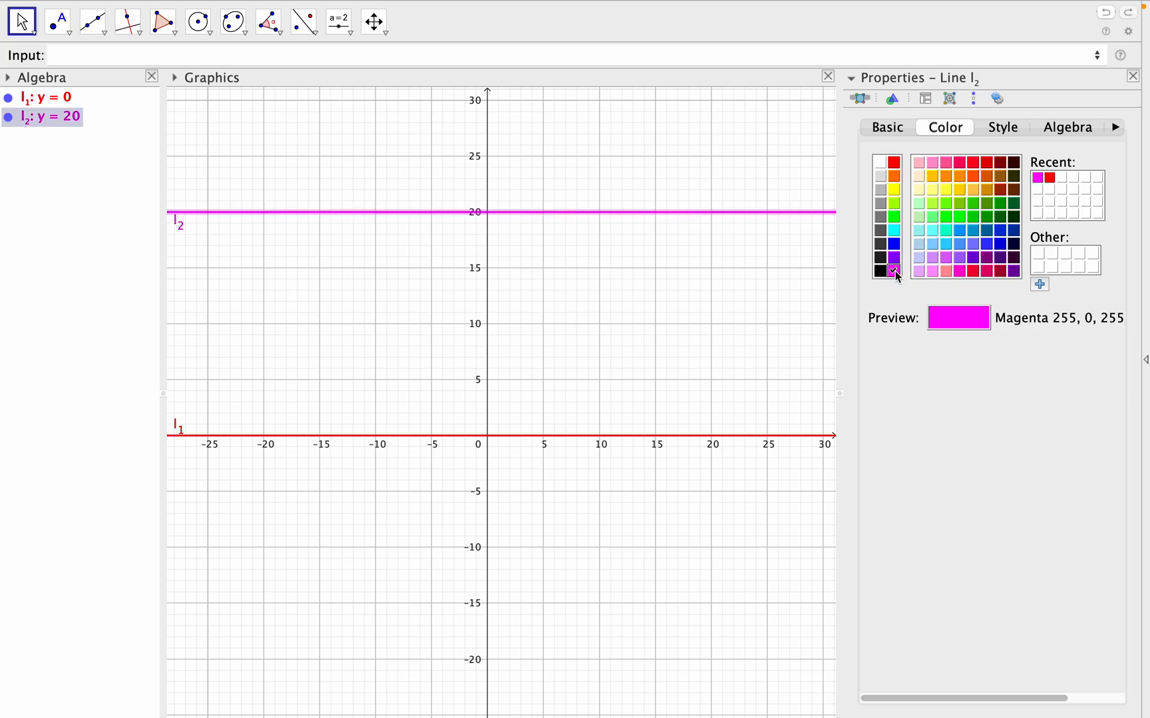
left_click(1133, 76)
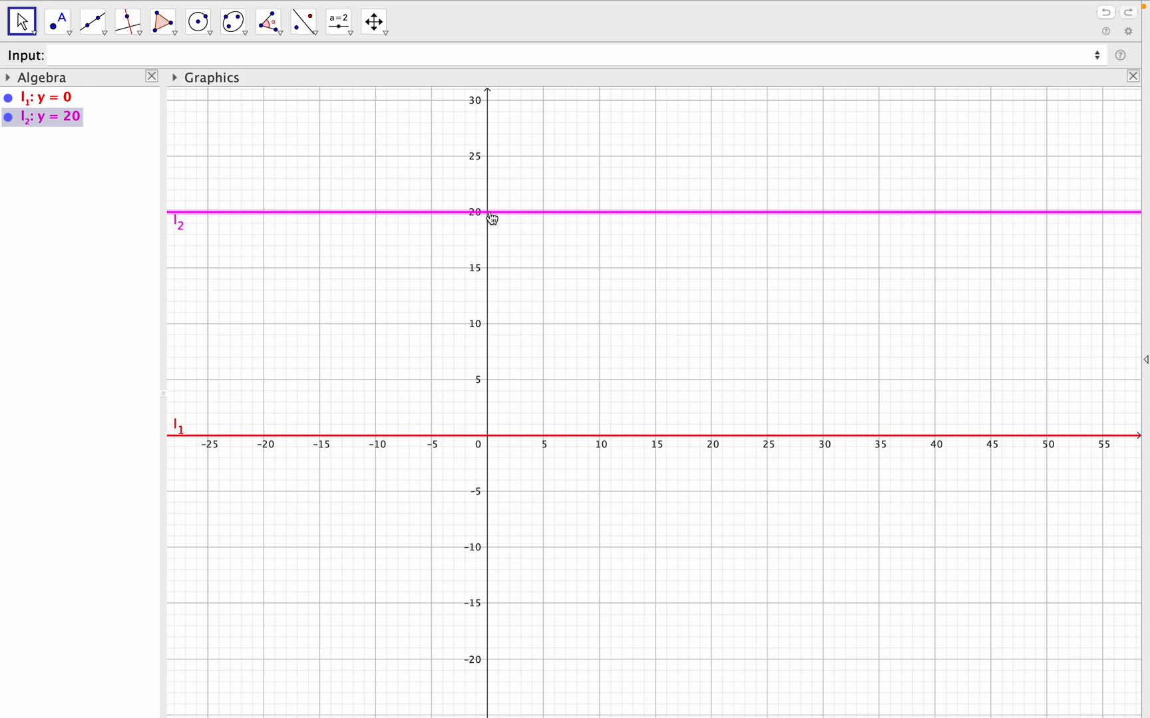
- Create point A on line l_2 with the command A=Point(l_2)
left_click(91, 57)
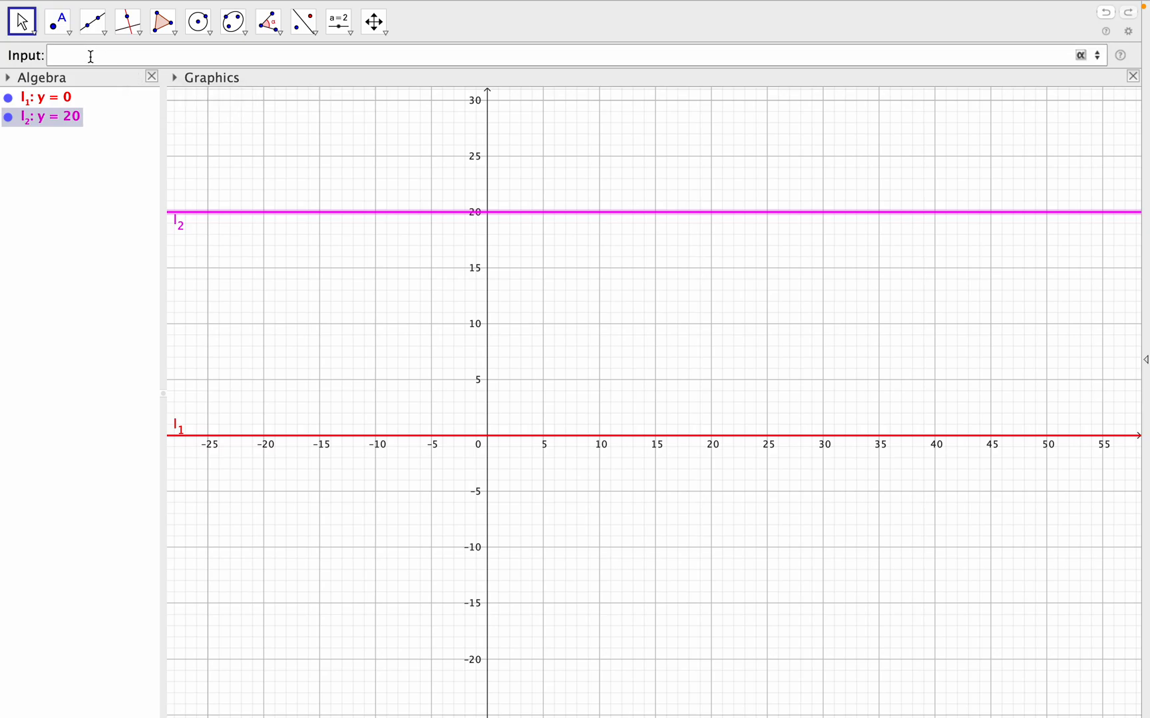
type("A=poi")
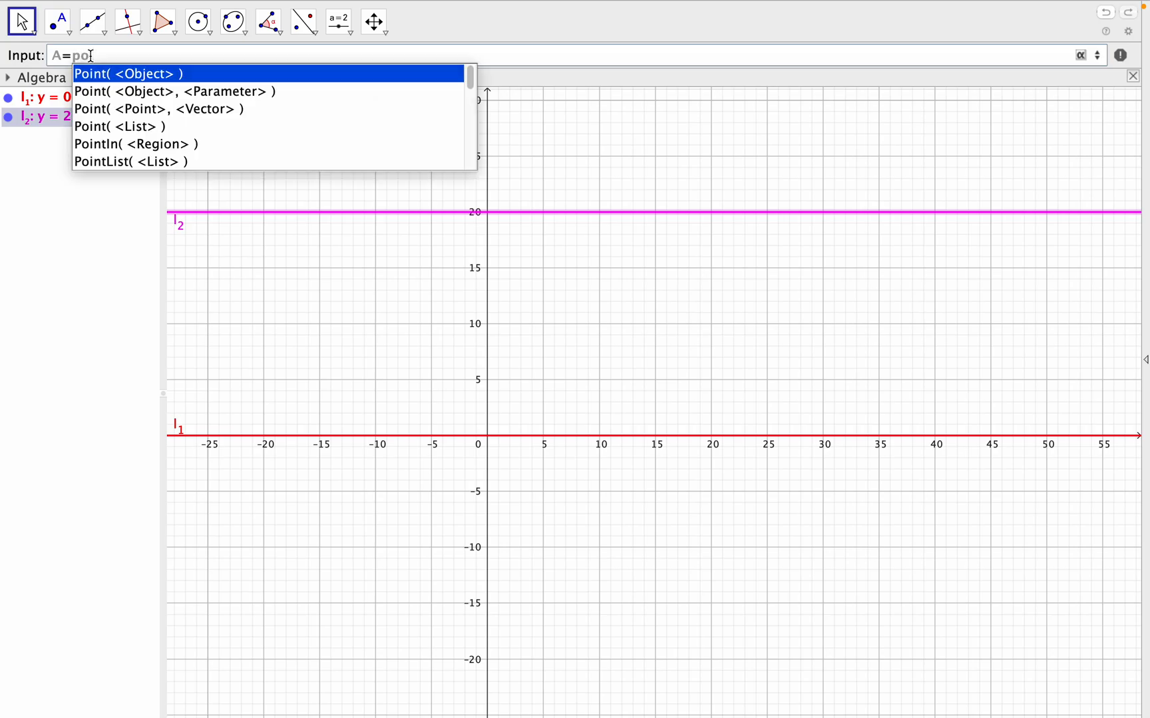
left_click(125, 80)
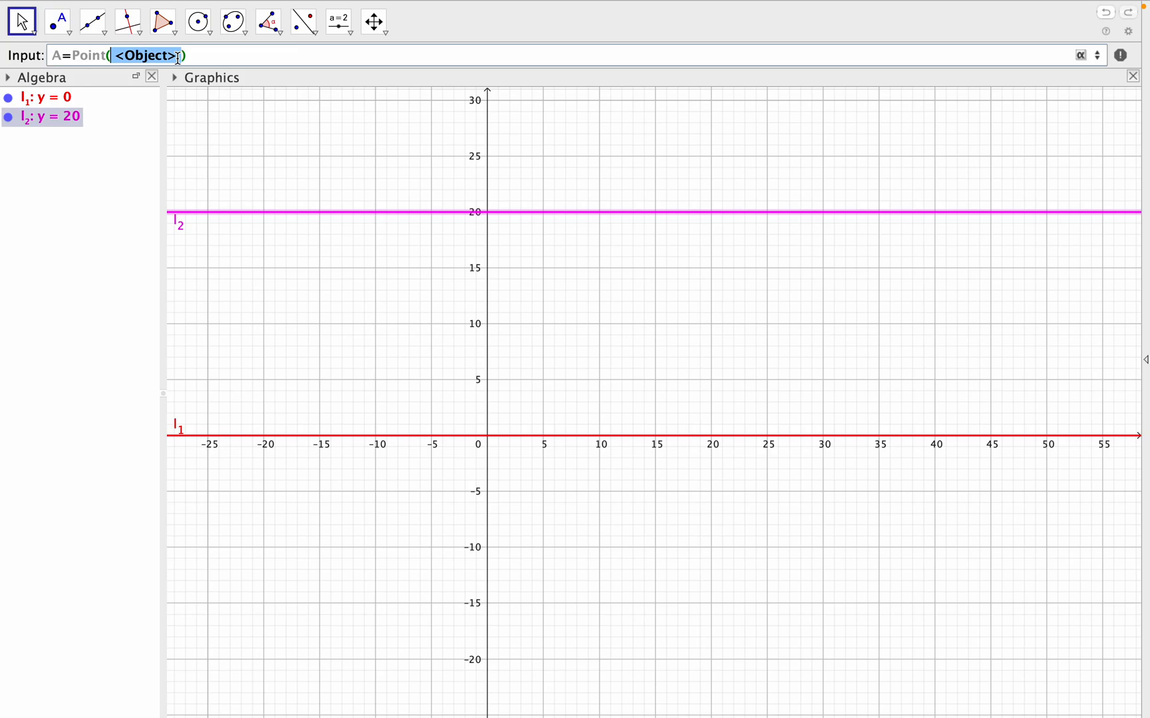
key("BackSpace")
type("l_")
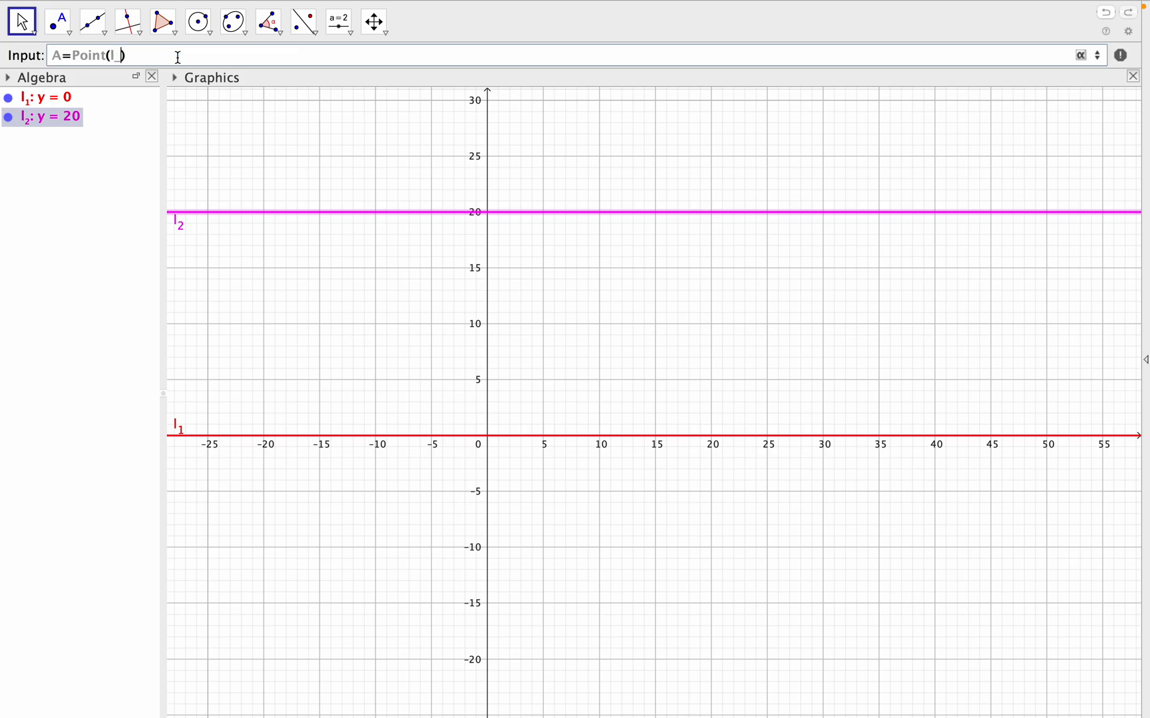
type("2)")
key("Return")
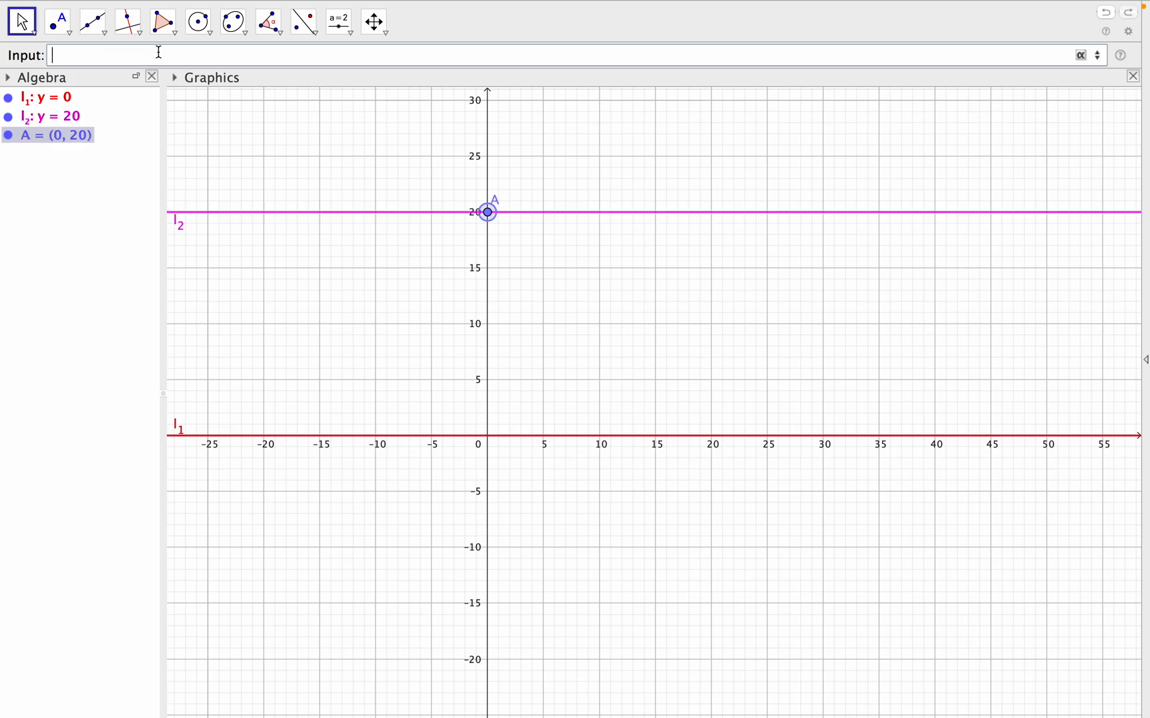
- Set the label of point A to show Name & Value
right_click(489, 212)
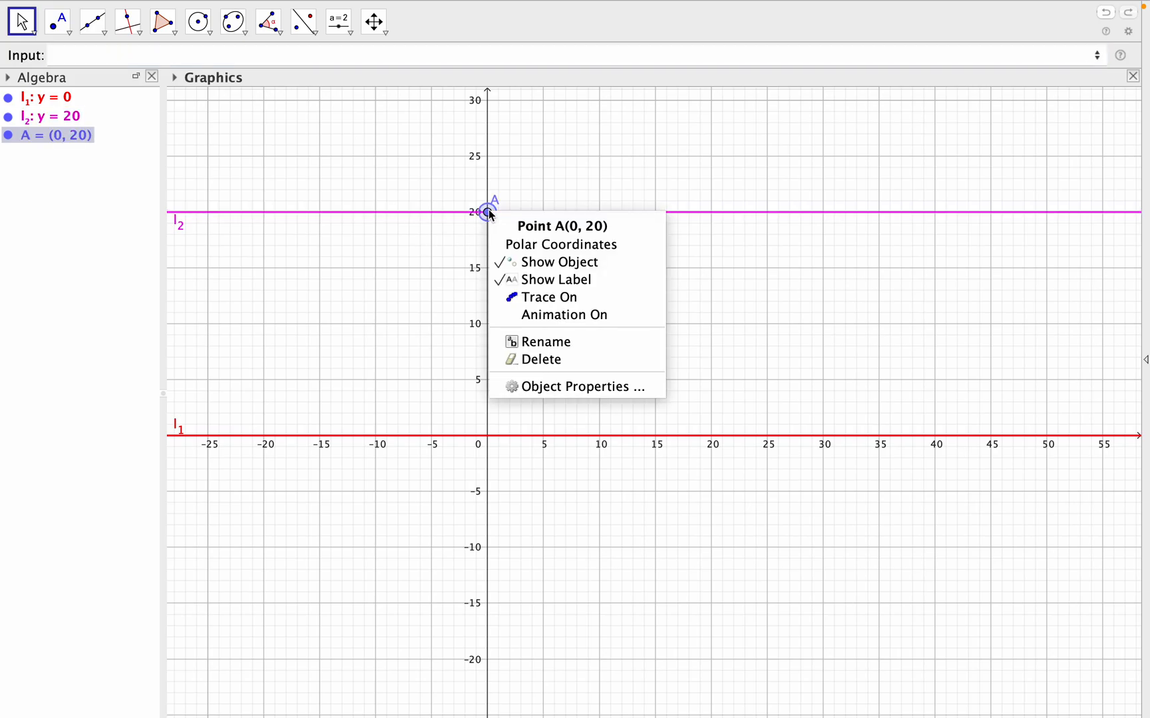
left_click(589, 386)
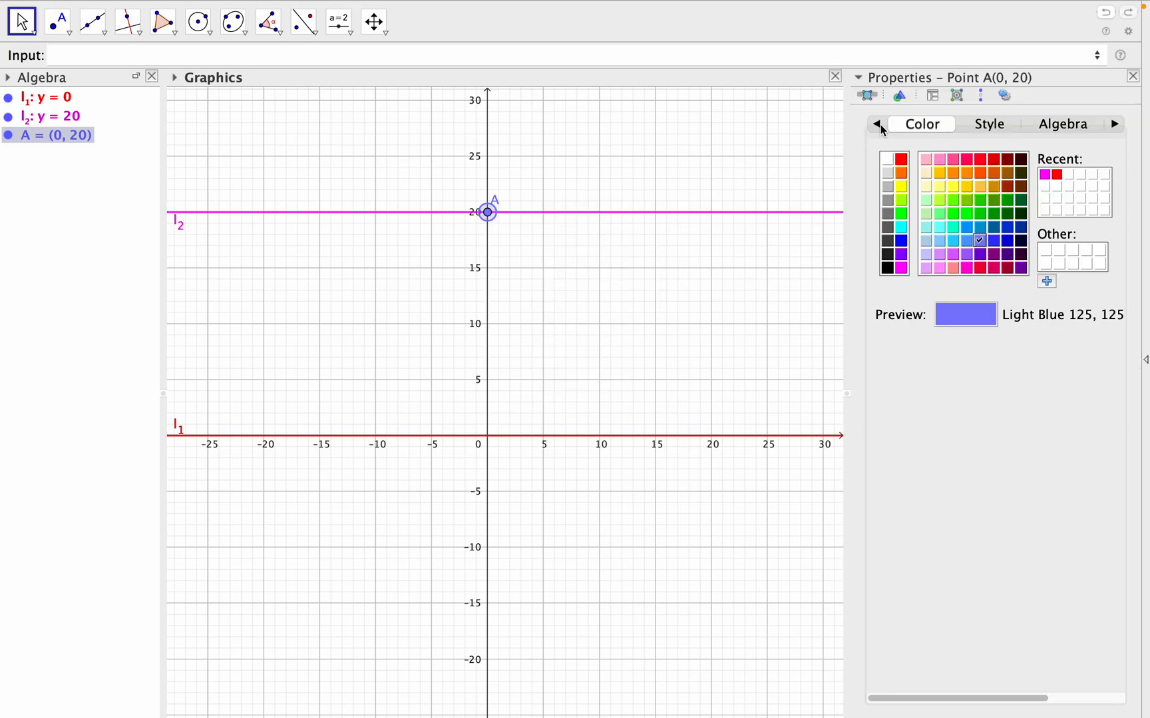
left_click(878, 125)
left_click(1053, 312)
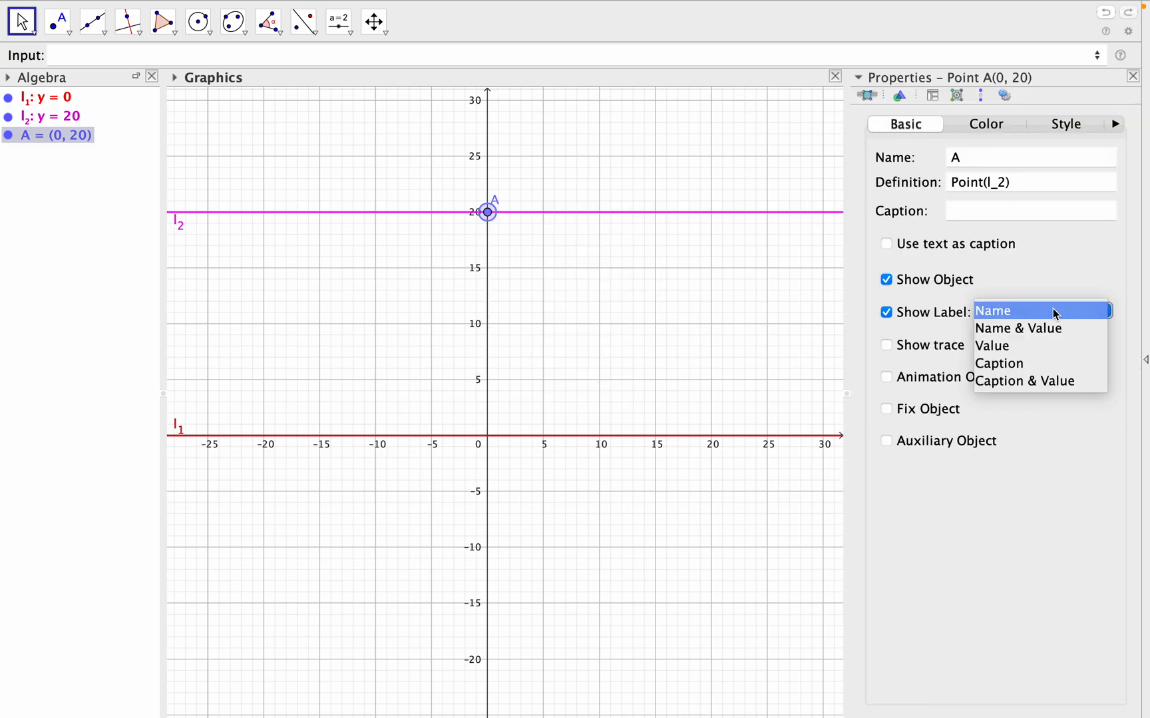
left_click(1050, 329)
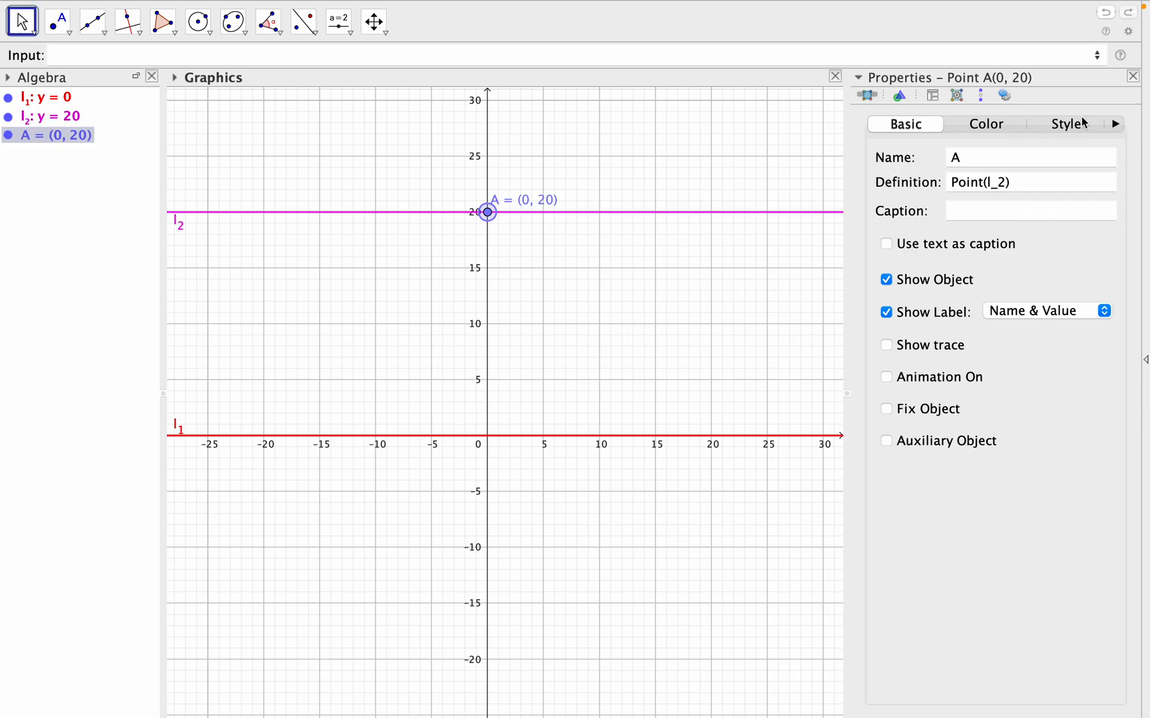
left_click(1132, 76)
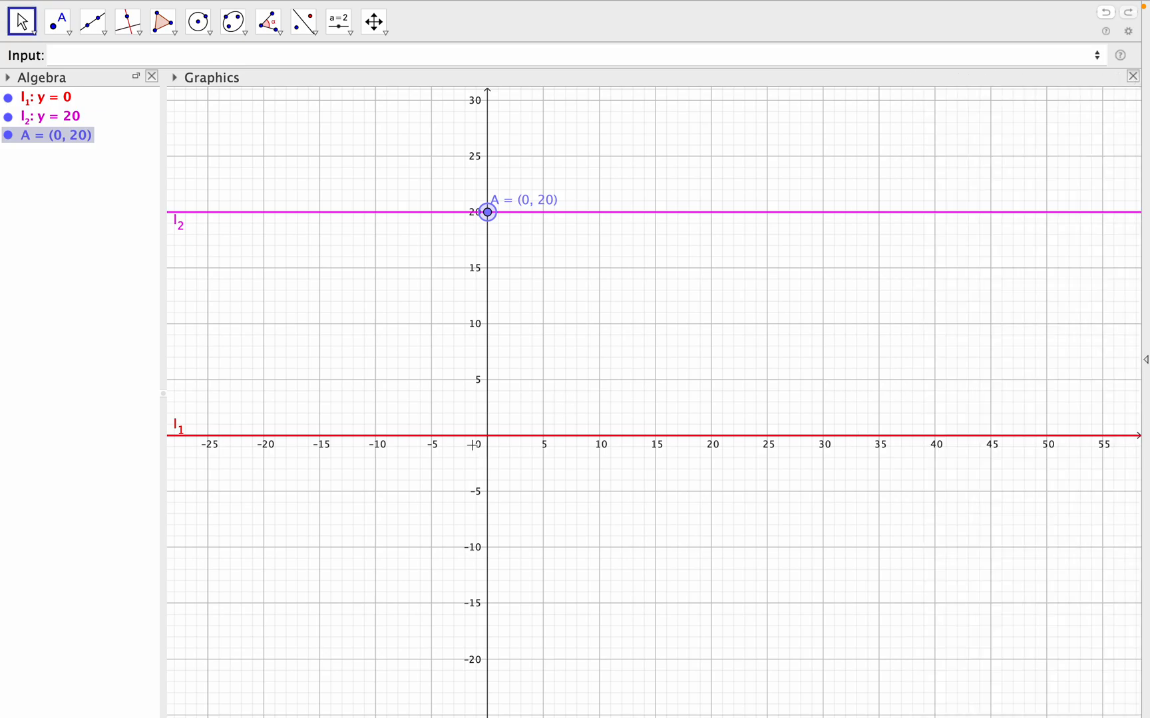
- Create point B on line l_1 with the command B=Point(l_1)
left_click_drag(651, 386, 477, 402)
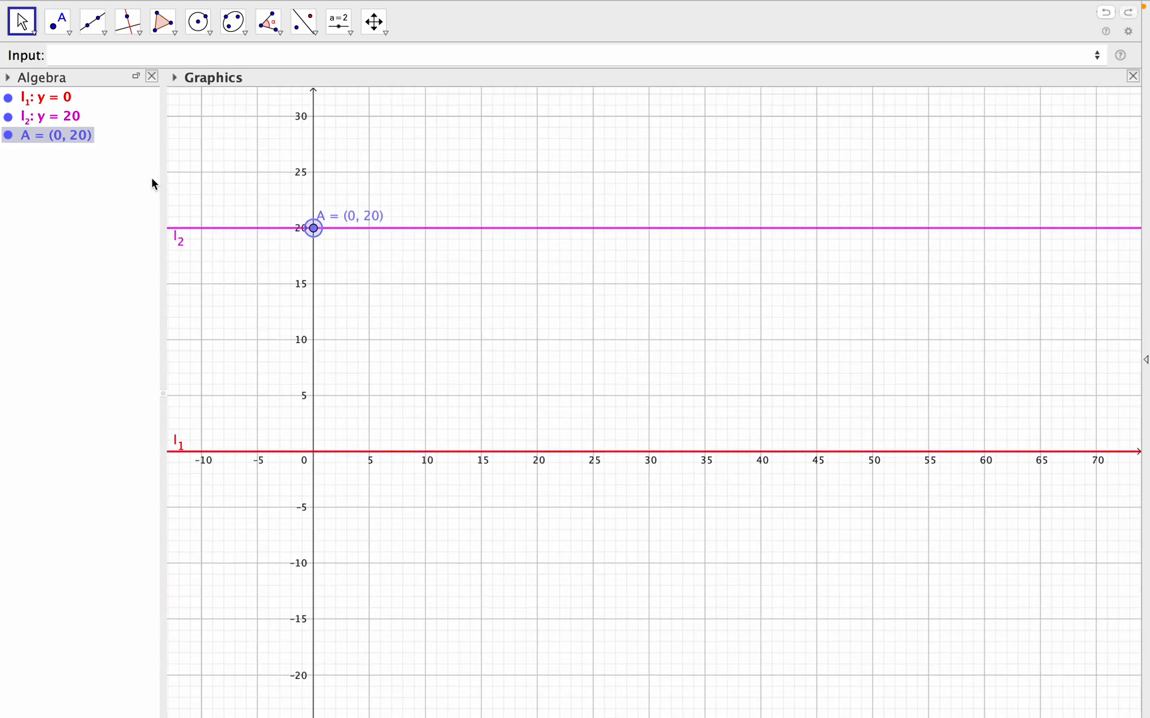
left_click(126, 53)
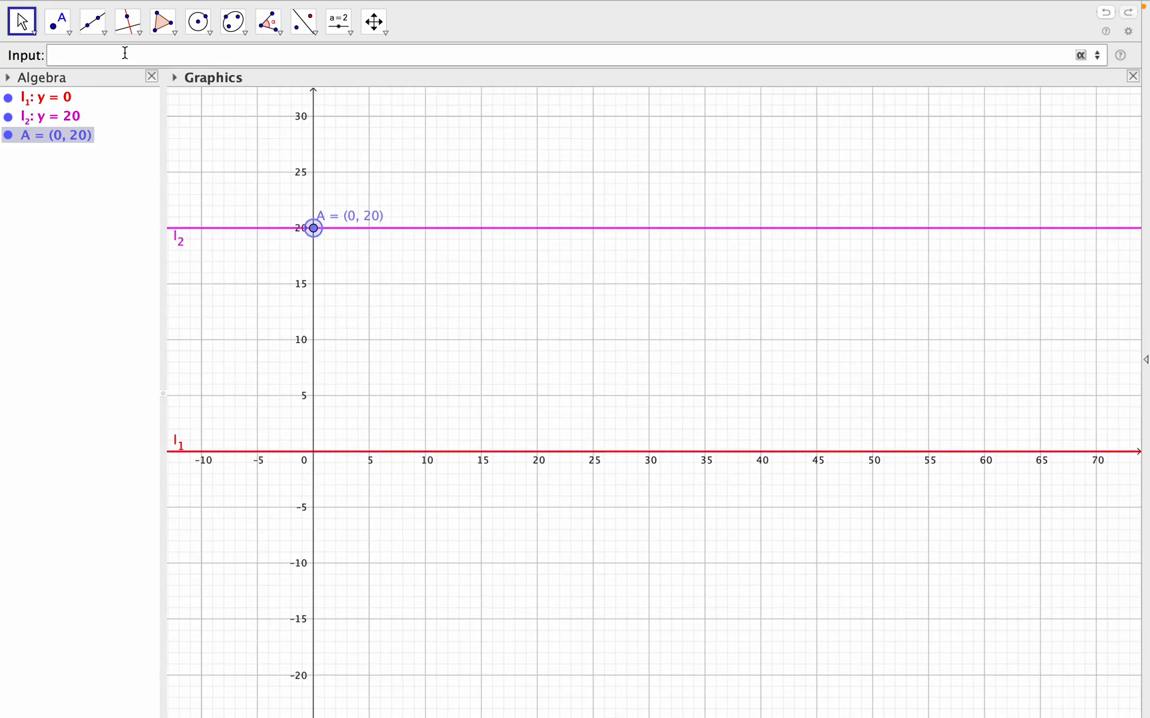
type("B=poi")
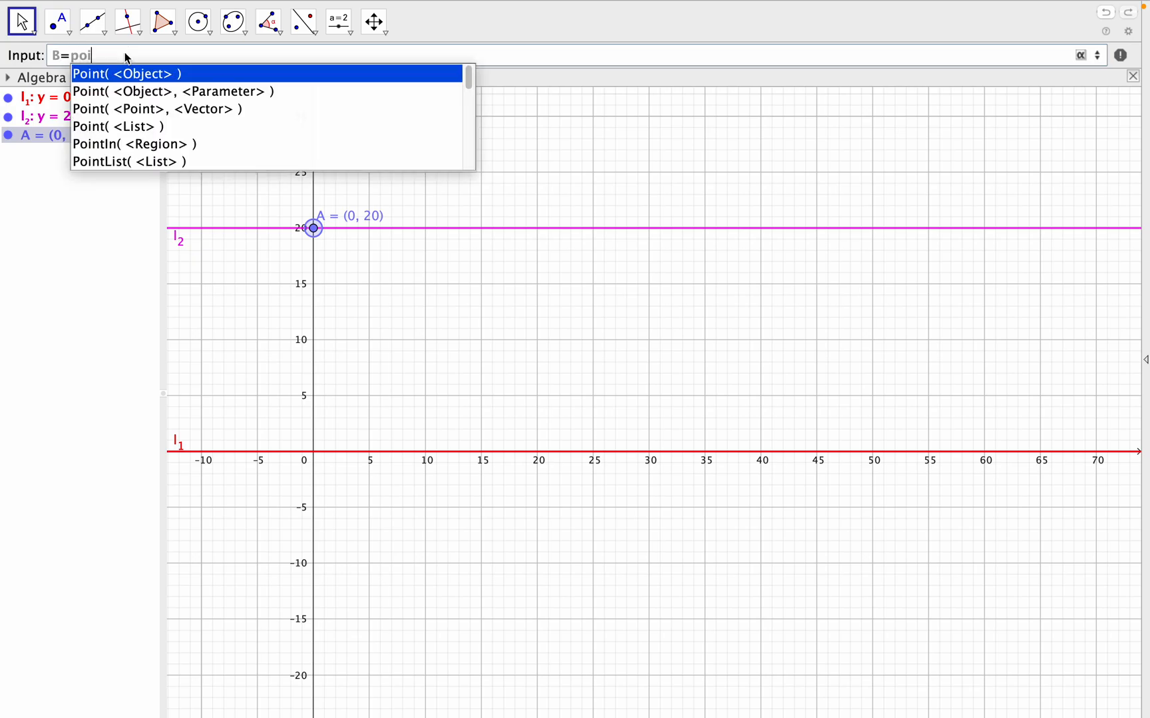
left_click(142, 74)
left_click_drag(176, 55, 116, 54)
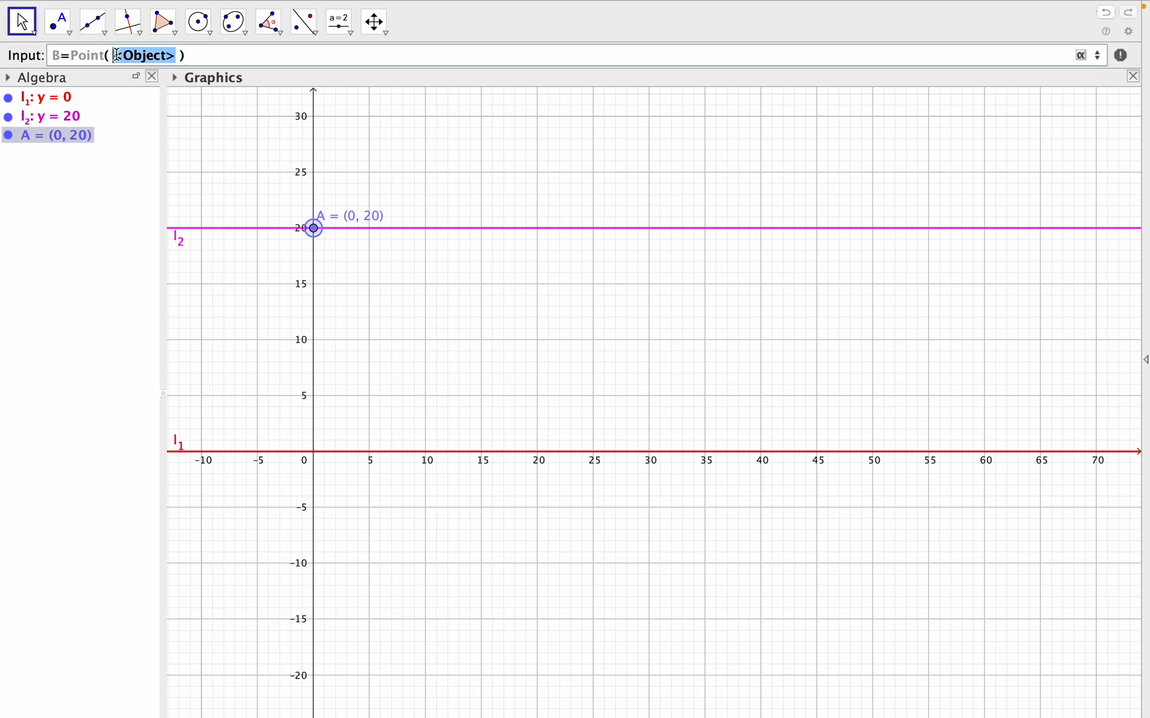
key("BackSpace")
type("l_1")
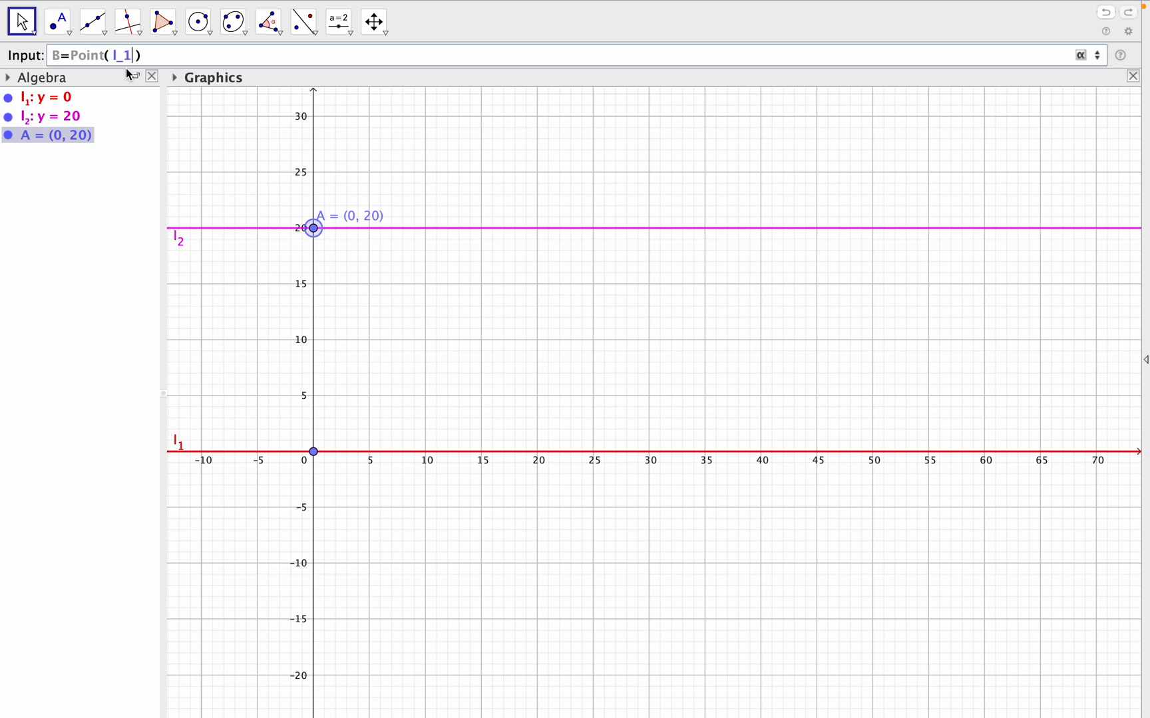
left_click(148, 57)
key("Return")
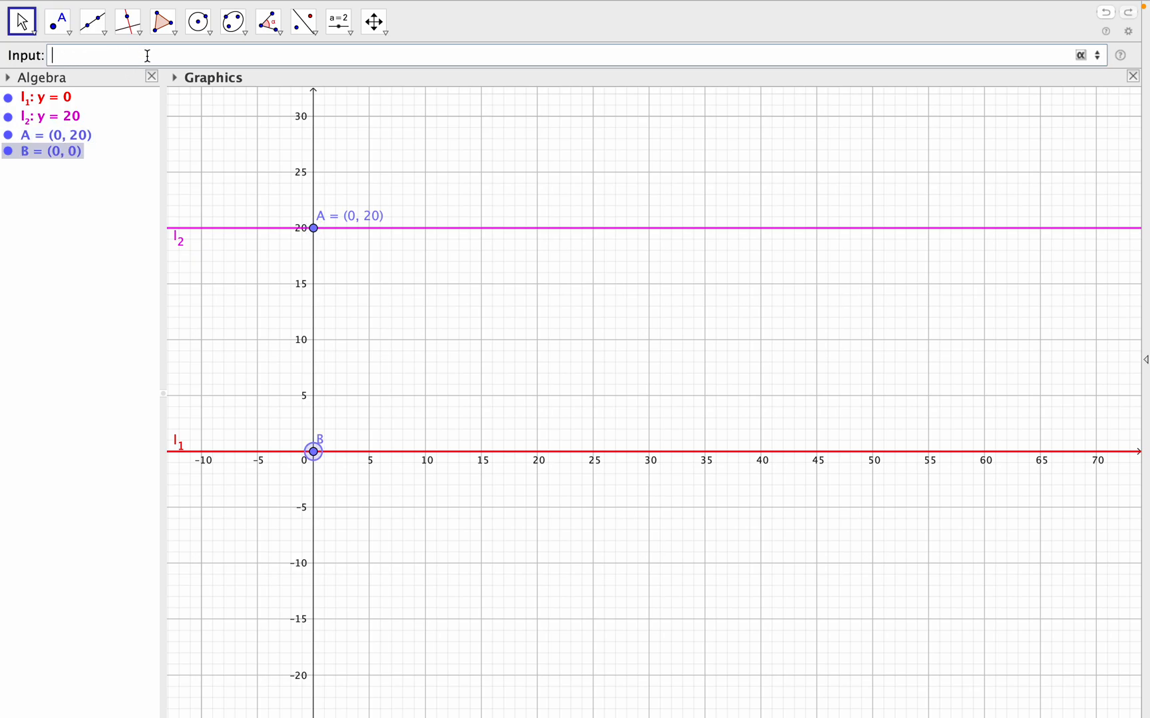
- Set the label of point B to show Name & Value
right_click(320, 455)
left_click(410, 626)
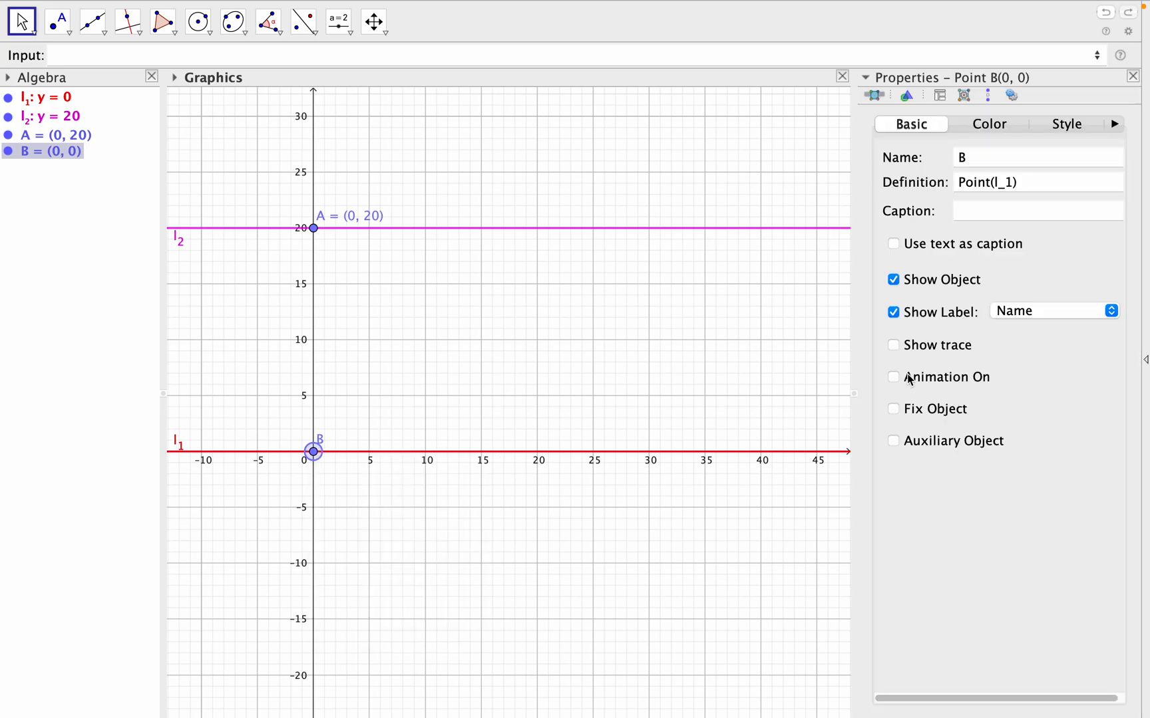
left_click(1071, 311)
left_click(1049, 328)
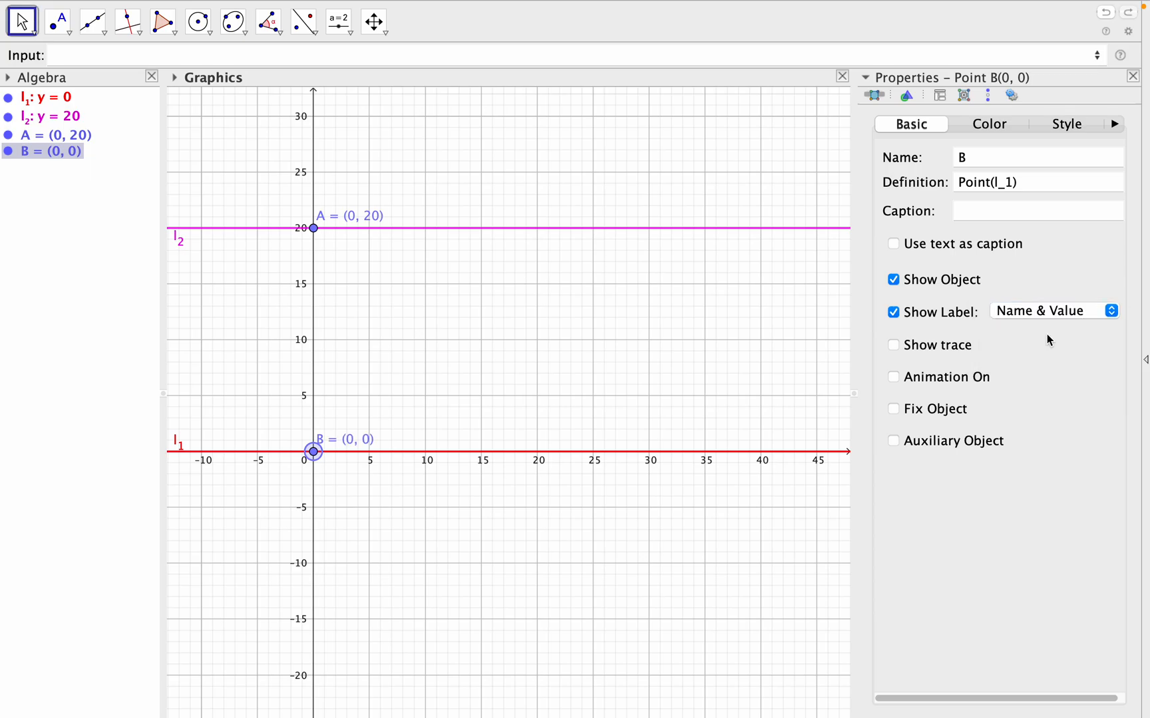
left_click(1133, 76)
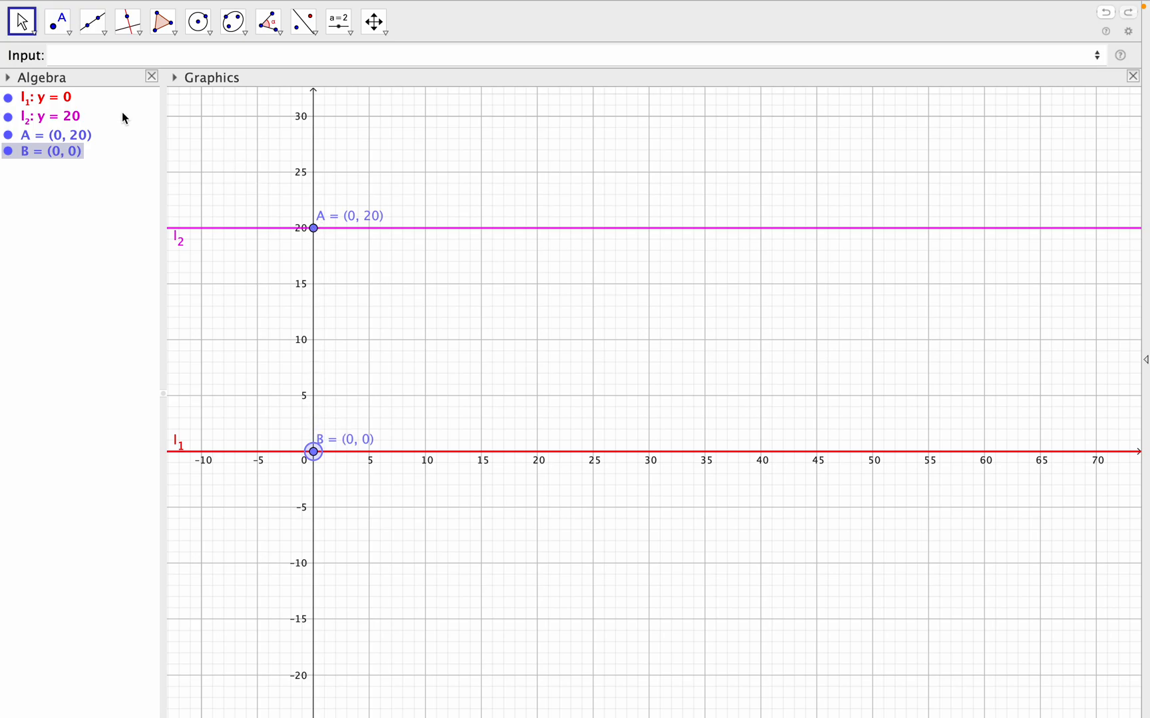
- Create segment L between points A and B with the command L=Segment(A, B)
left_click(108, 53)
type("s")
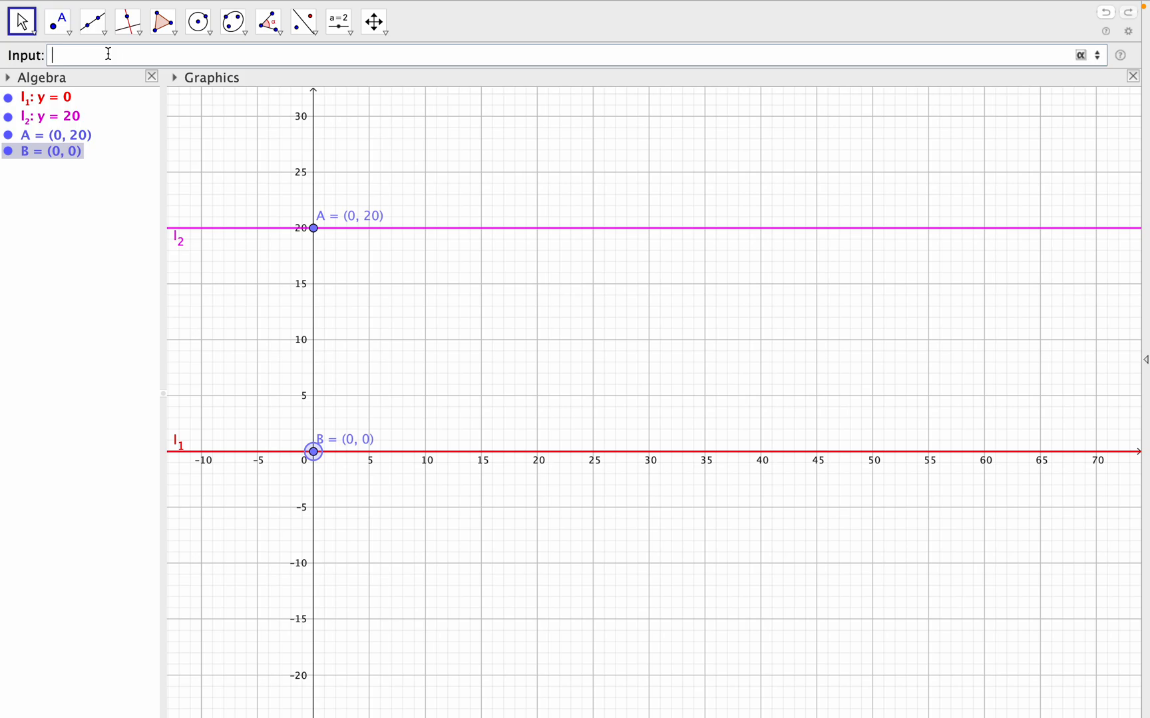
type("L=seg")
left_click(158, 77)
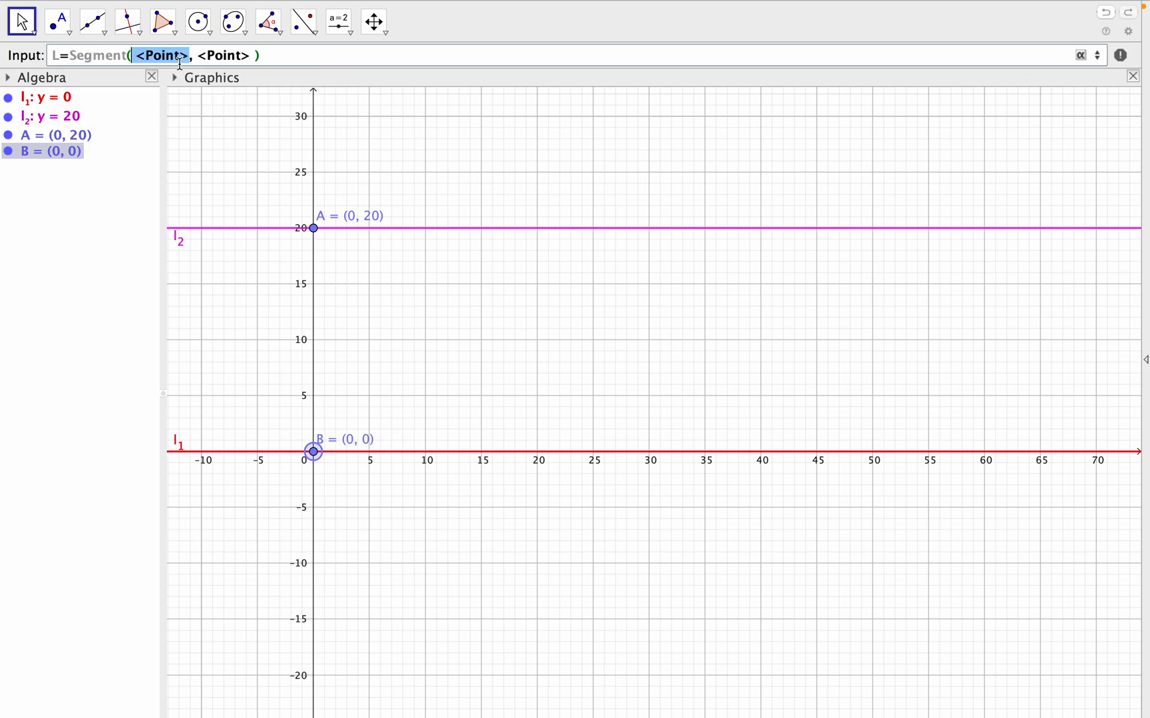
type("A")
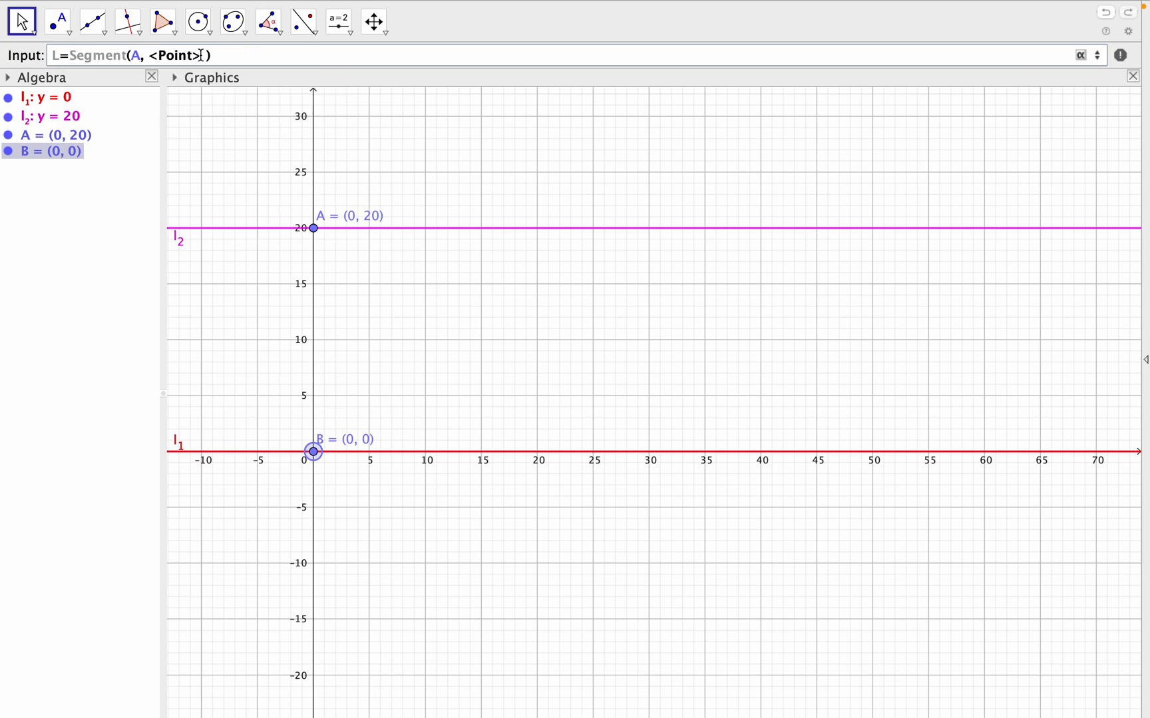
left_click_drag(148, 57, 203, 55)
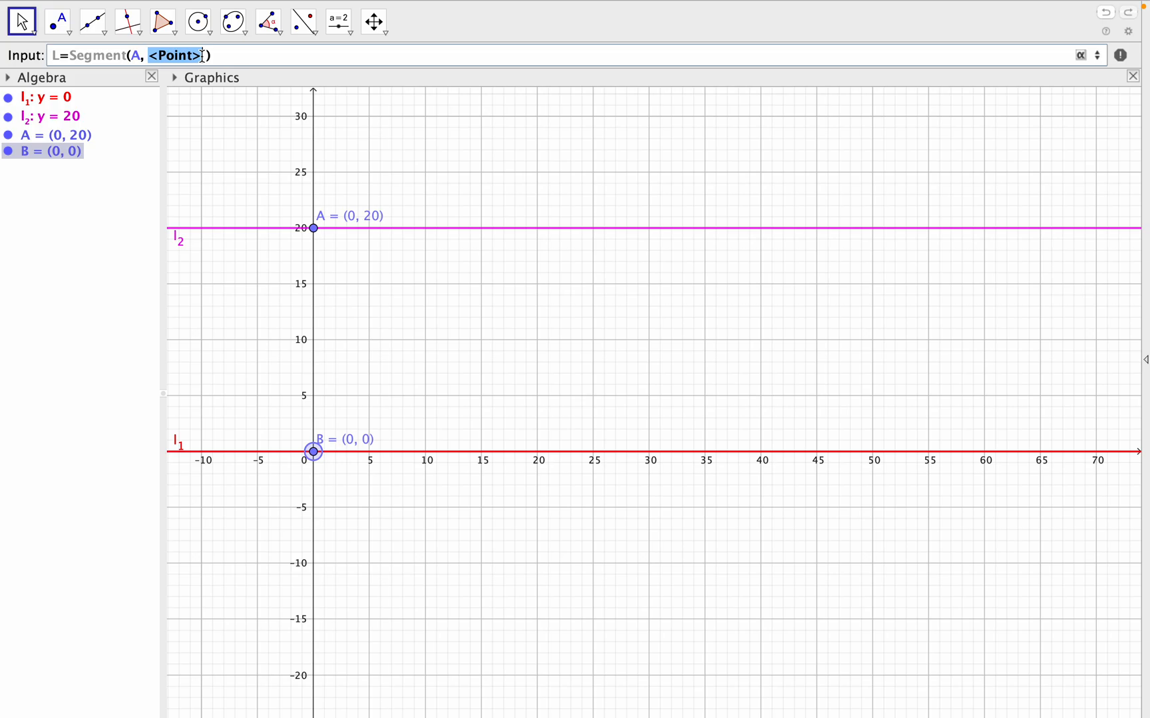
type("B")
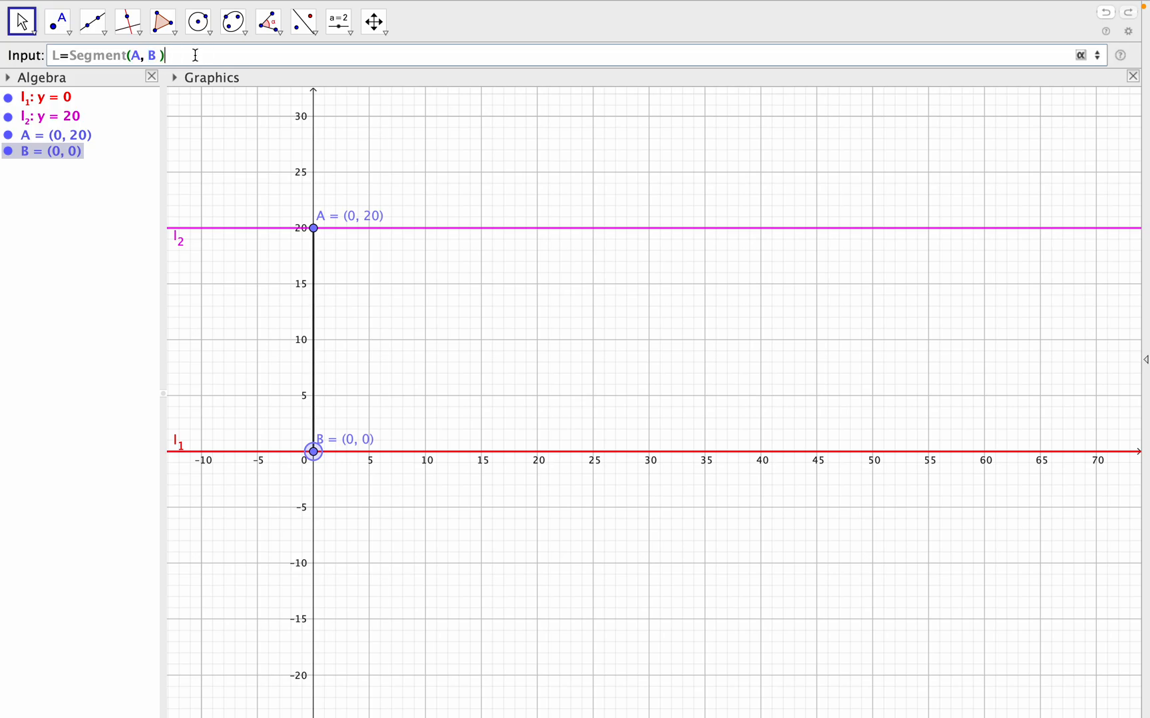
key("Return")
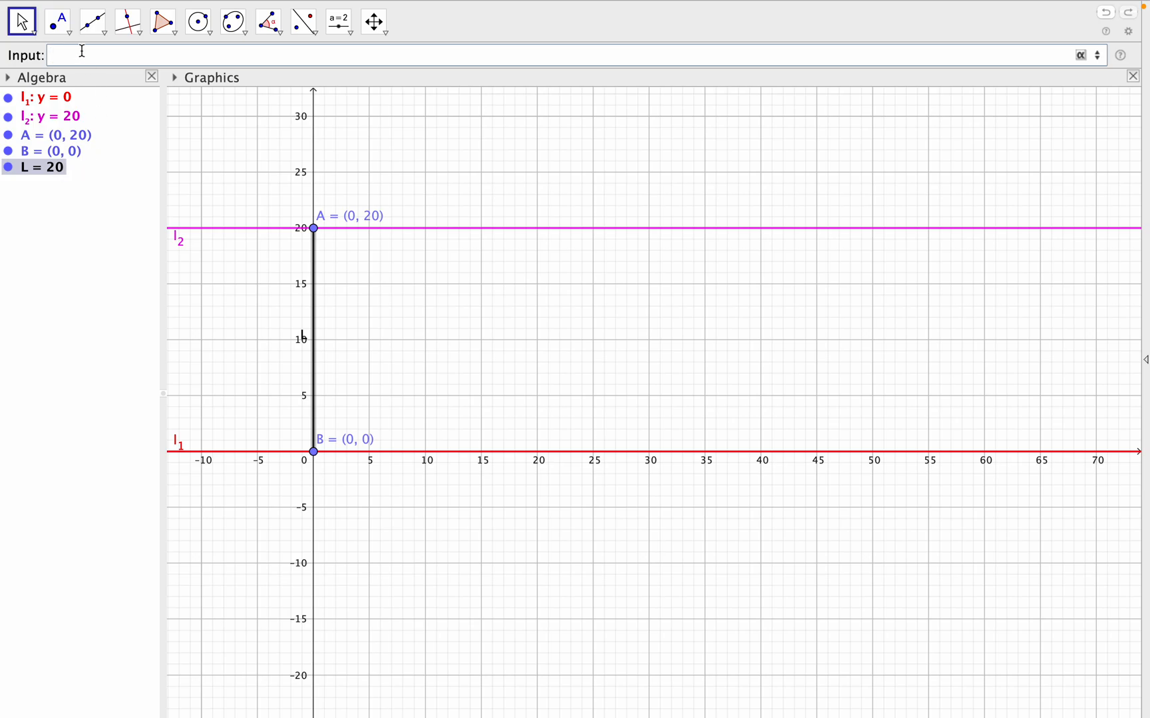
- Set the label of segment L to show Name & Value and colour the segment blue
right_click(45, 166)
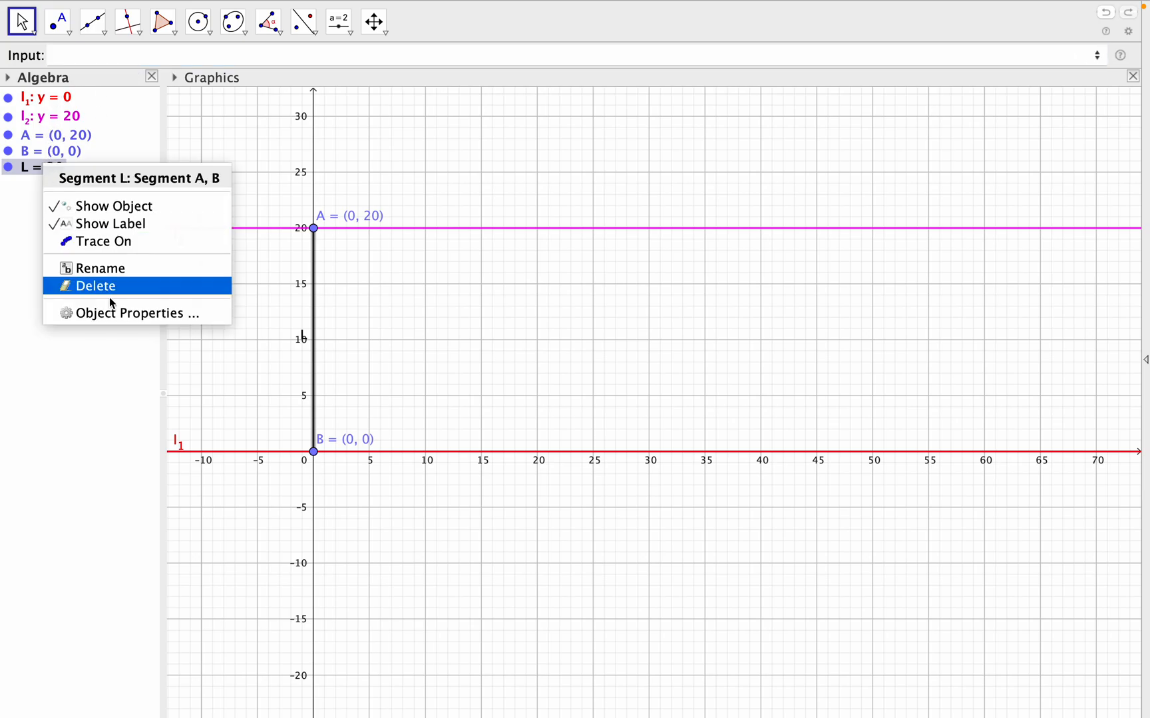
left_click(116, 318)
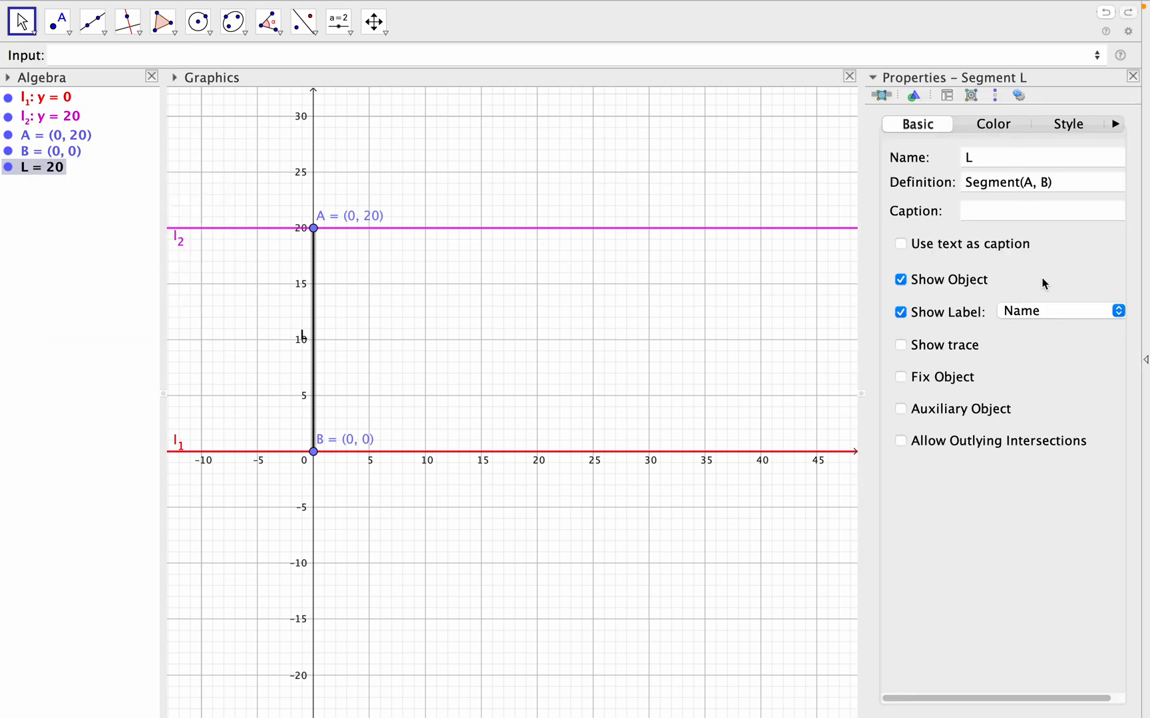
left_click(1051, 311)
left_click(1044, 328)
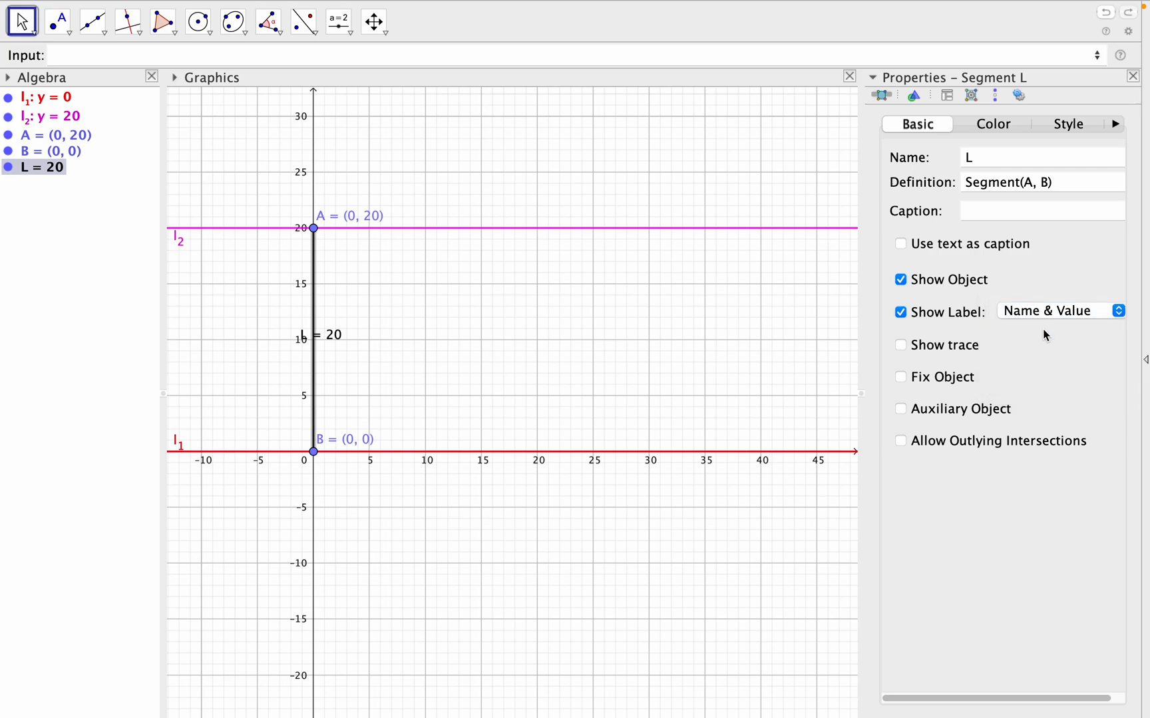
left_click(998, 131)
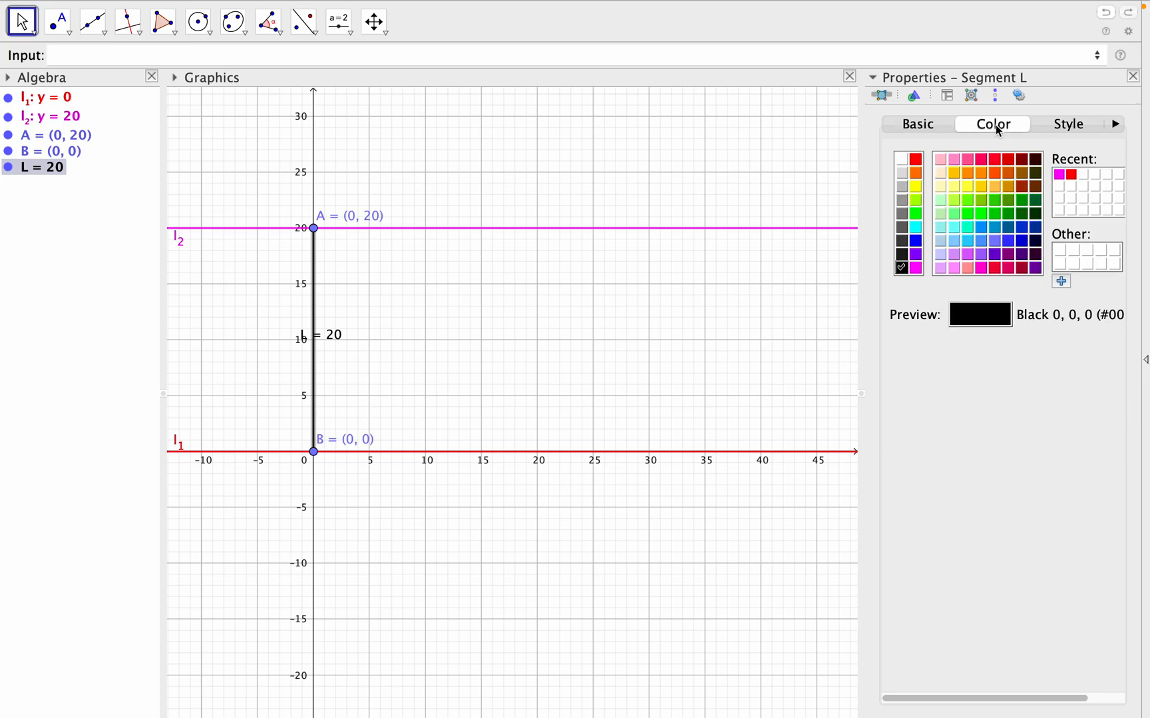
left_click(918, 245)
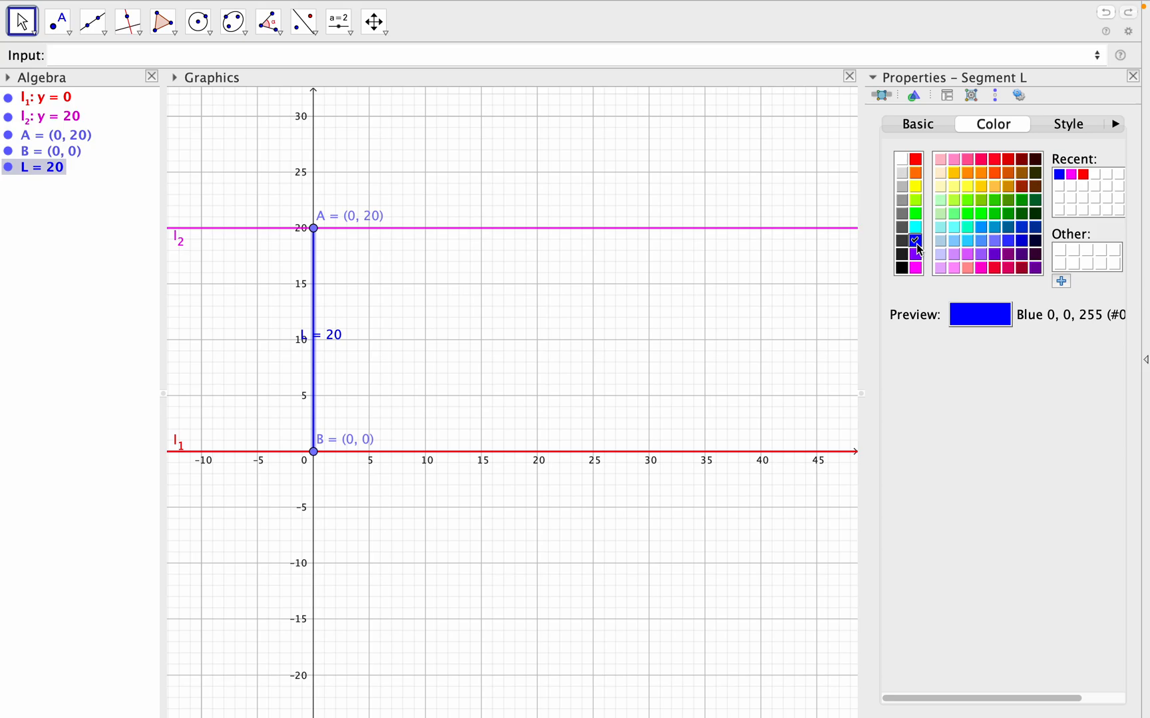
left_click(1133, 78)
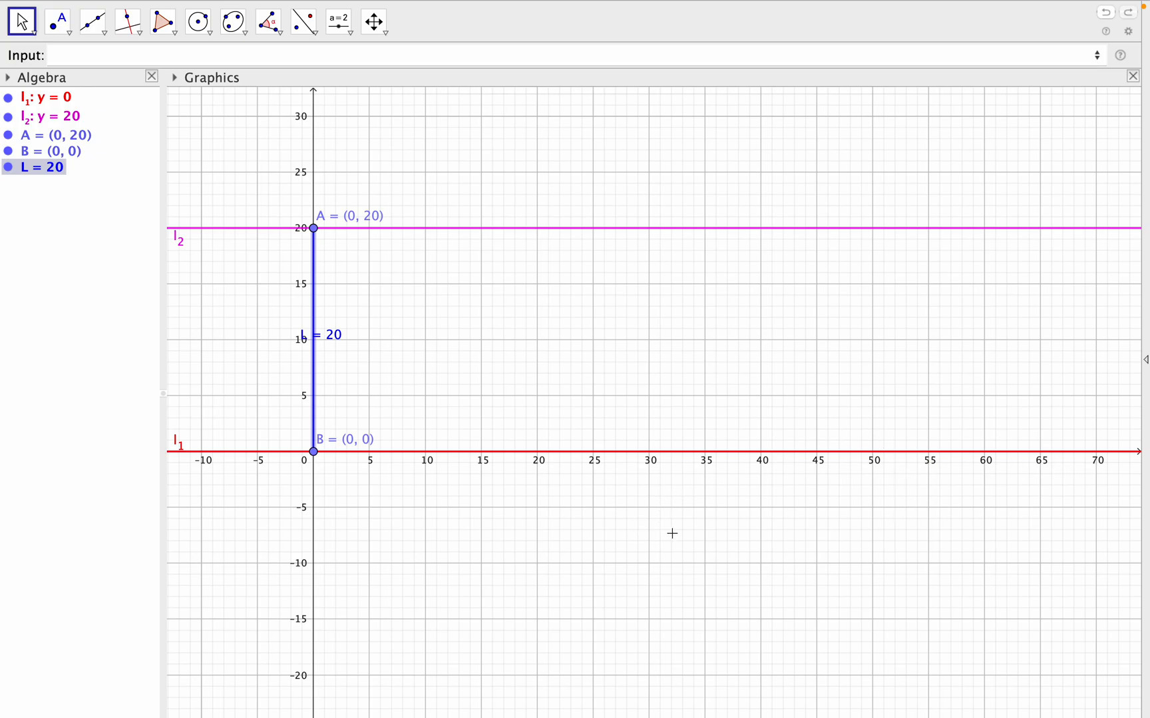
- Move point B along line l_1 to about (195.22, 0), stretching segment L away from point A
scroll(672, 534, "down", 3)
scroll(672, 533, "down", 2)
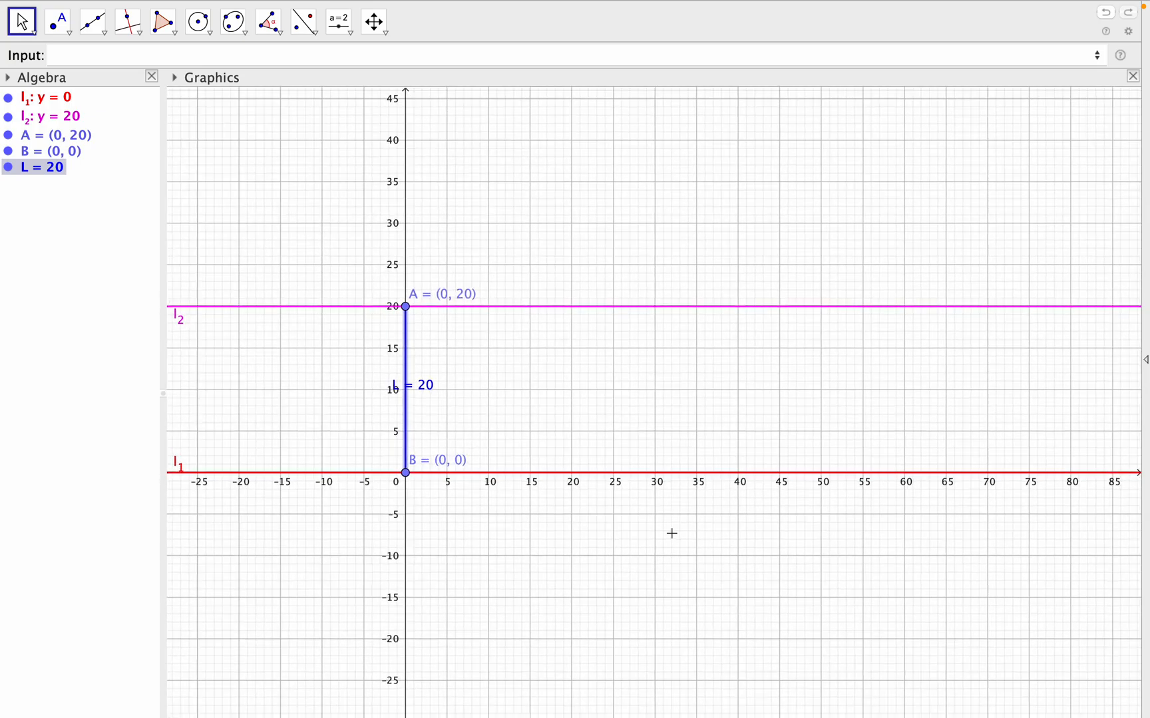
scroll(672, 534, "down", 5)
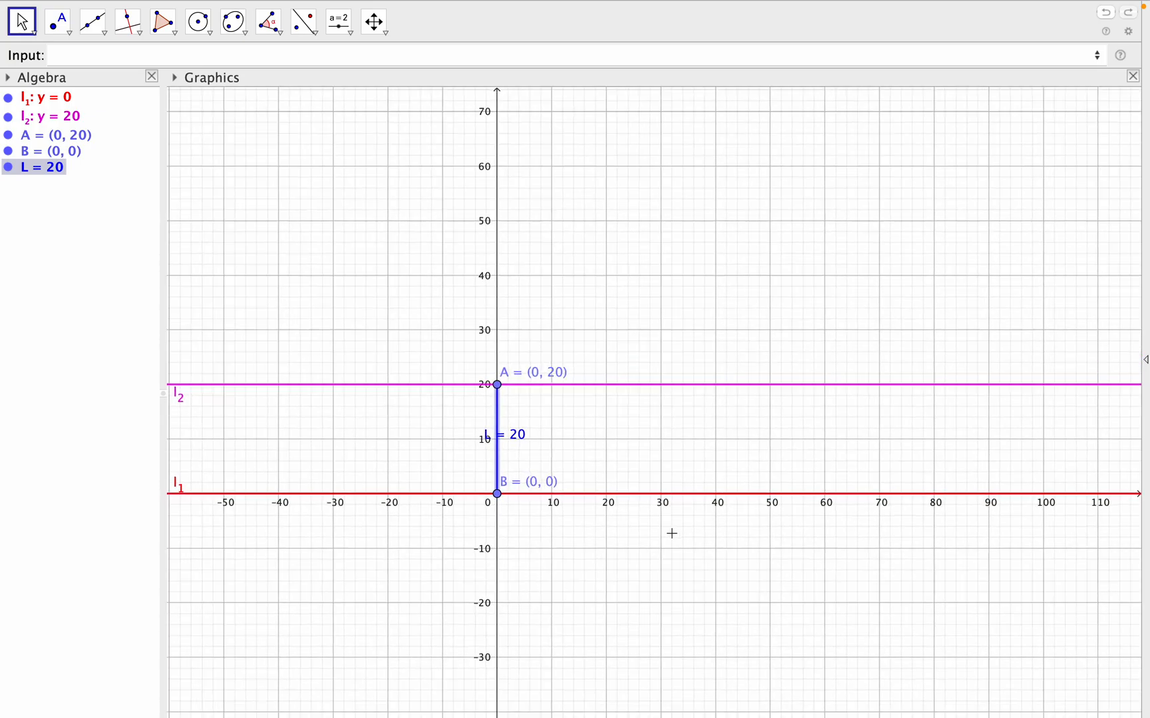
scroll(672, 534, "down", 1)
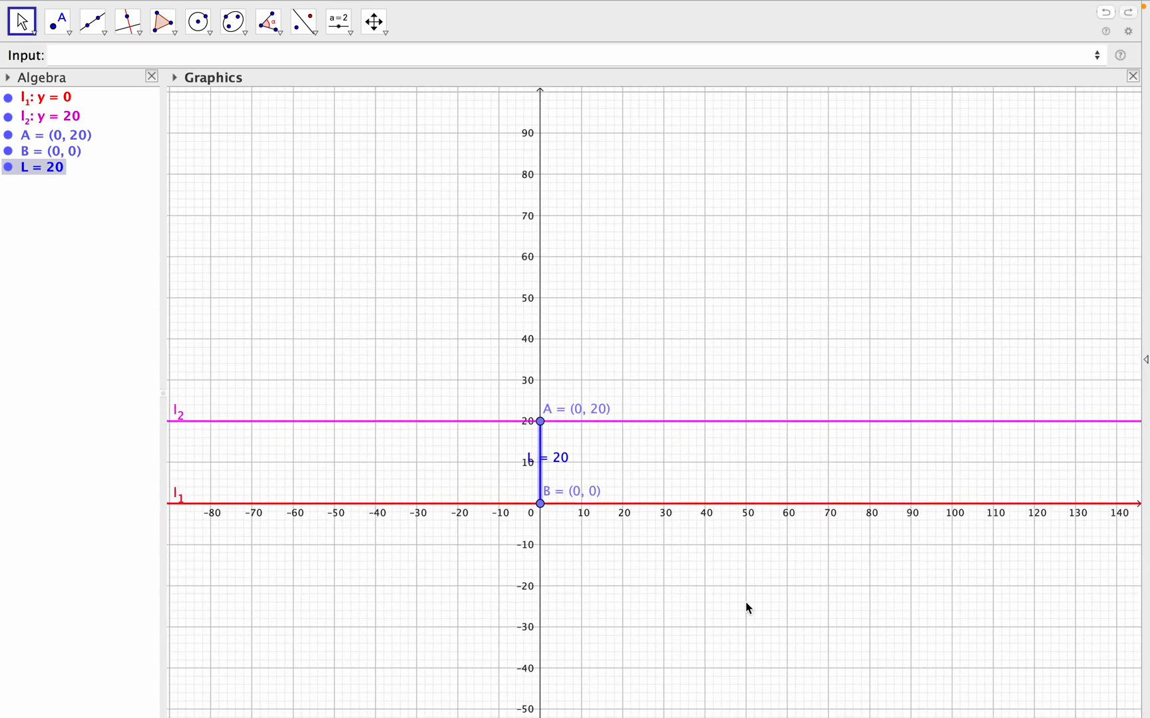
left_click_drag(748, 609, 748, 525)
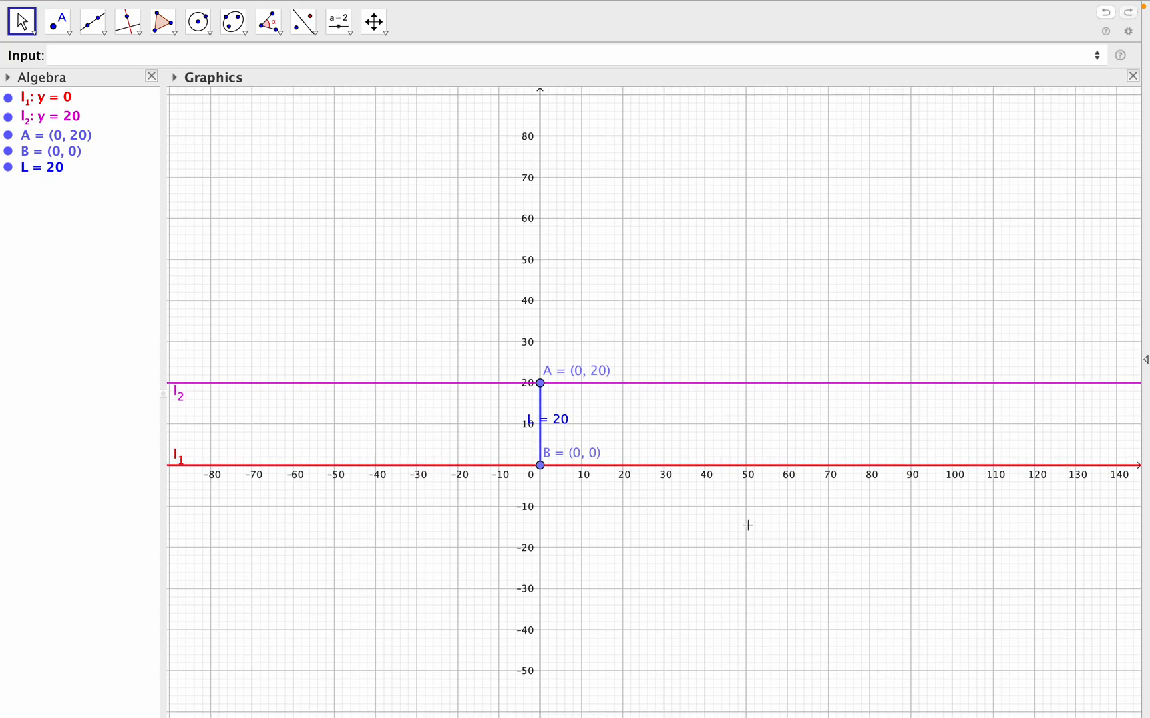
scroll(748, 526, "down", 7)
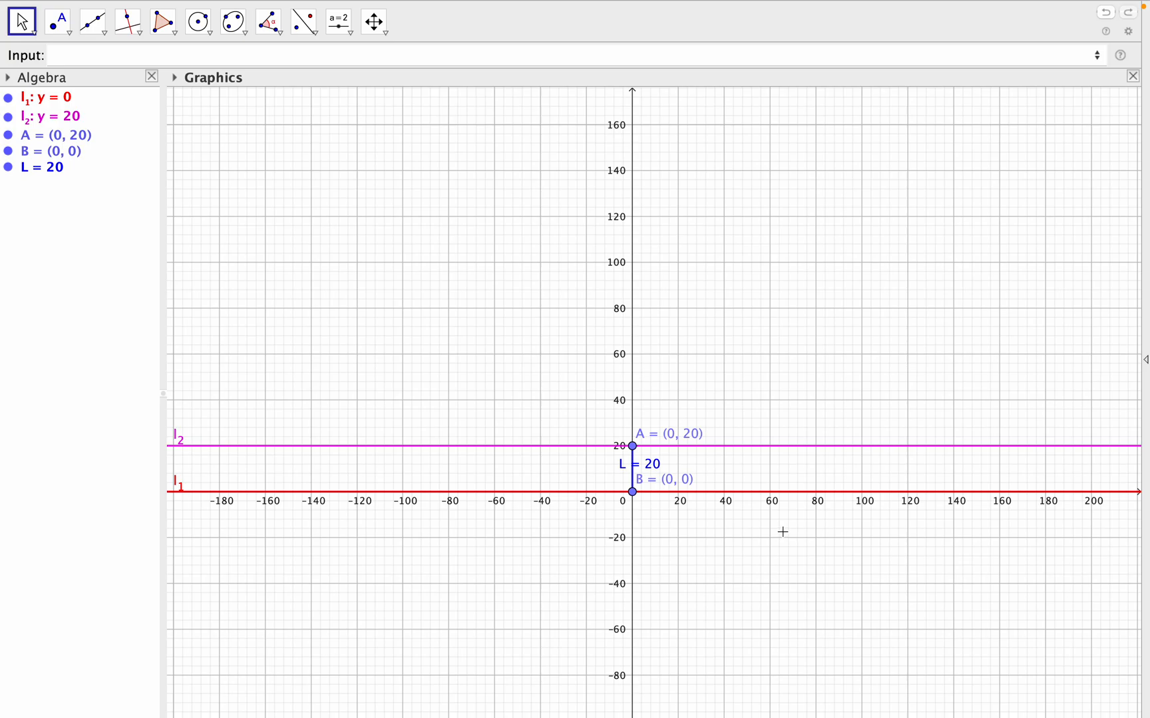
left_click_drag(725, 537, 715, 537)
left_click_drag(452, 514, 441, 513)
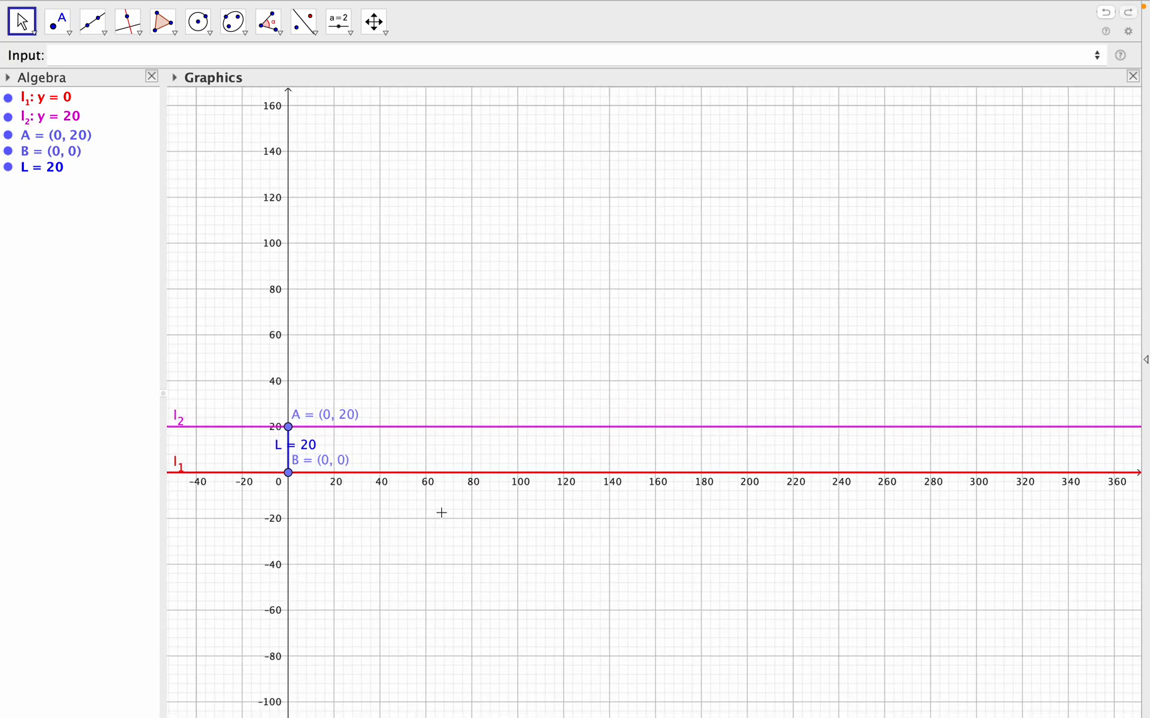
scroll(428, 516, "up", 4)
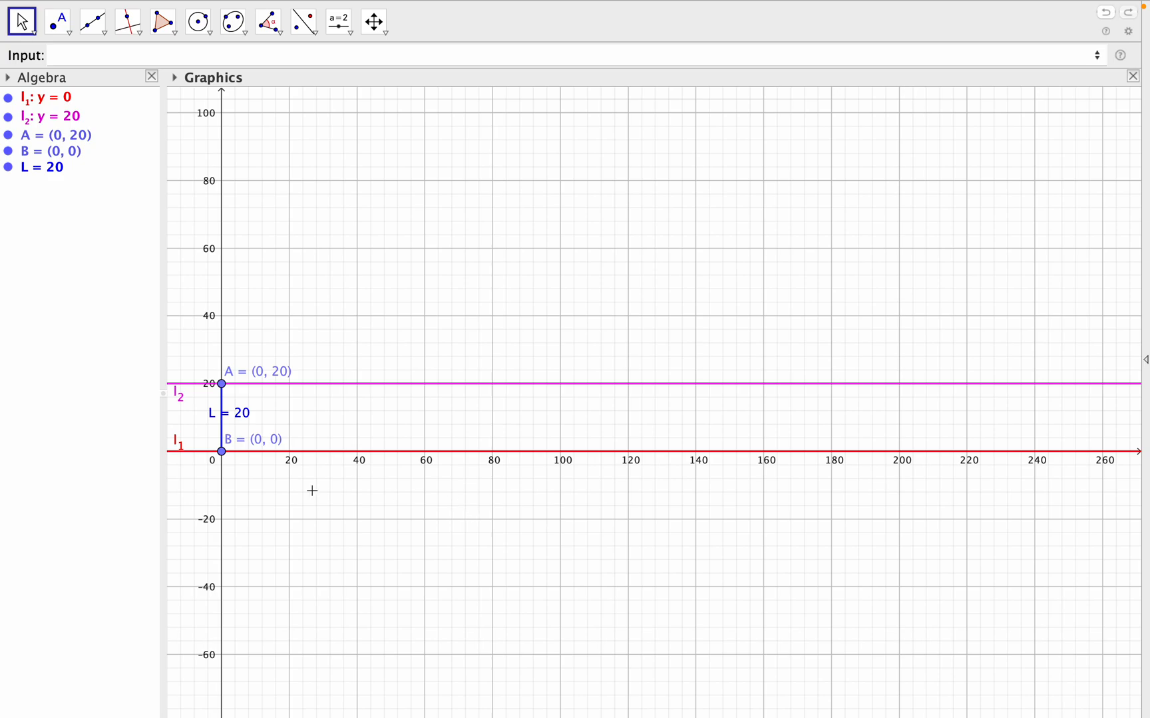
left_click_drag(603, 282, 618, 239)
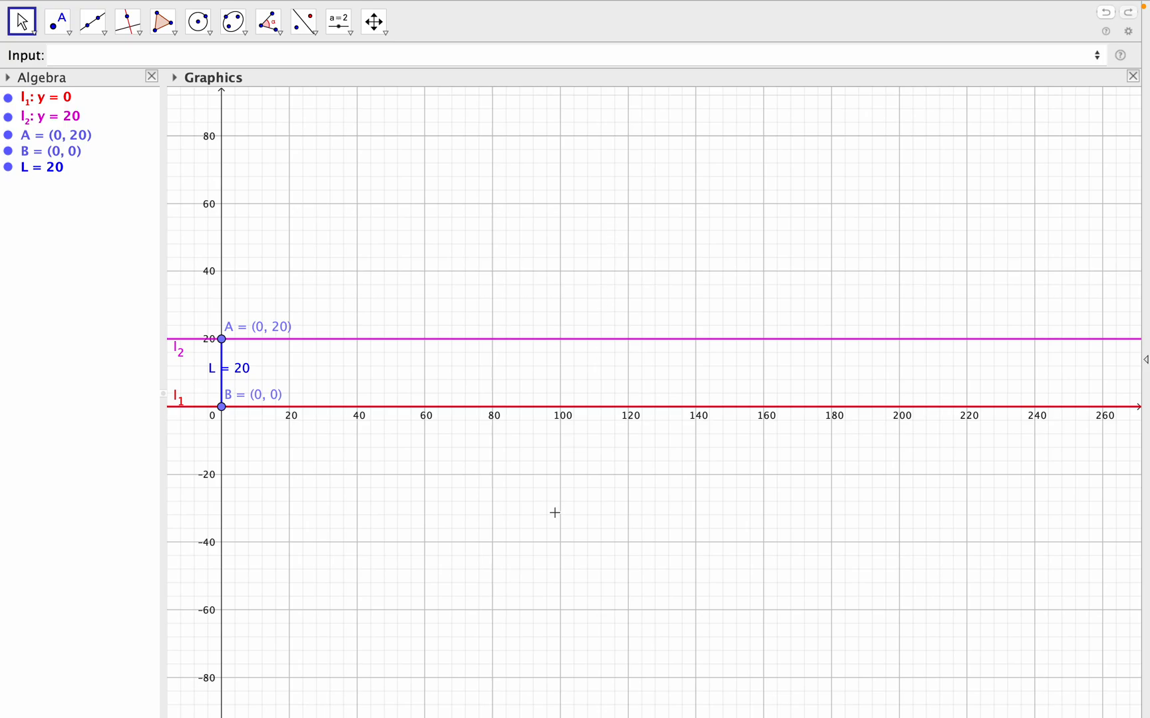
scroll(554, 513, "down", 2)
scroll(554, 513, "up", 3)
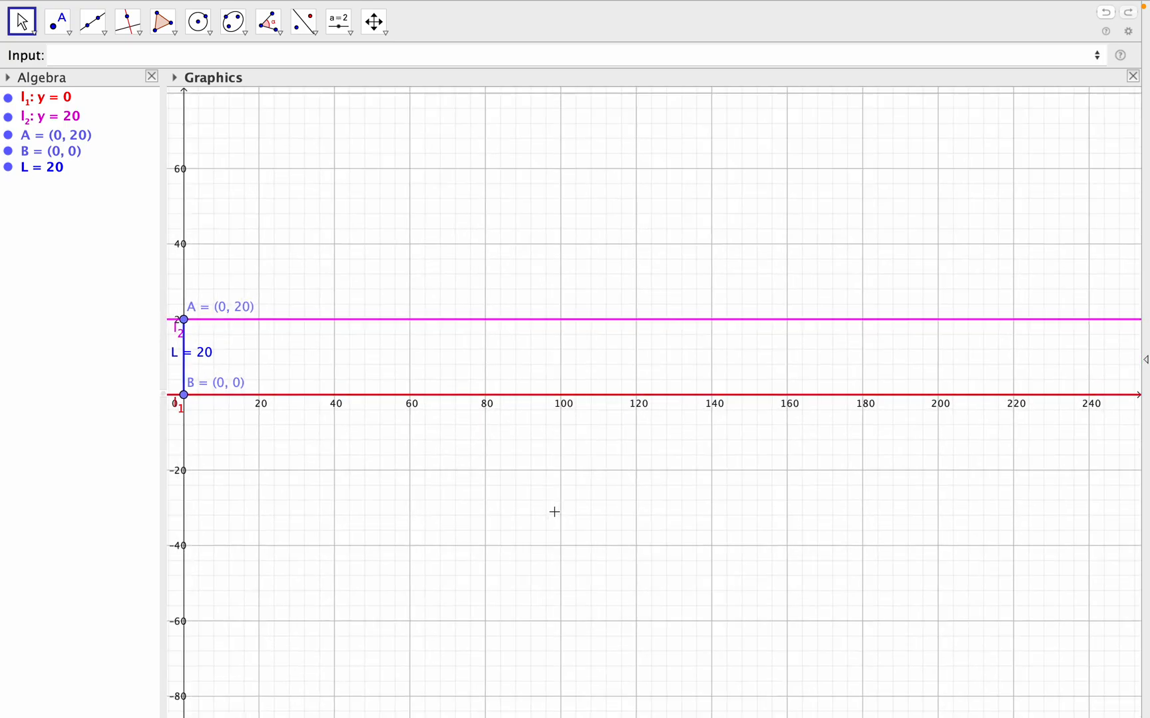
left_click_drag(561, 493, 634, 495)
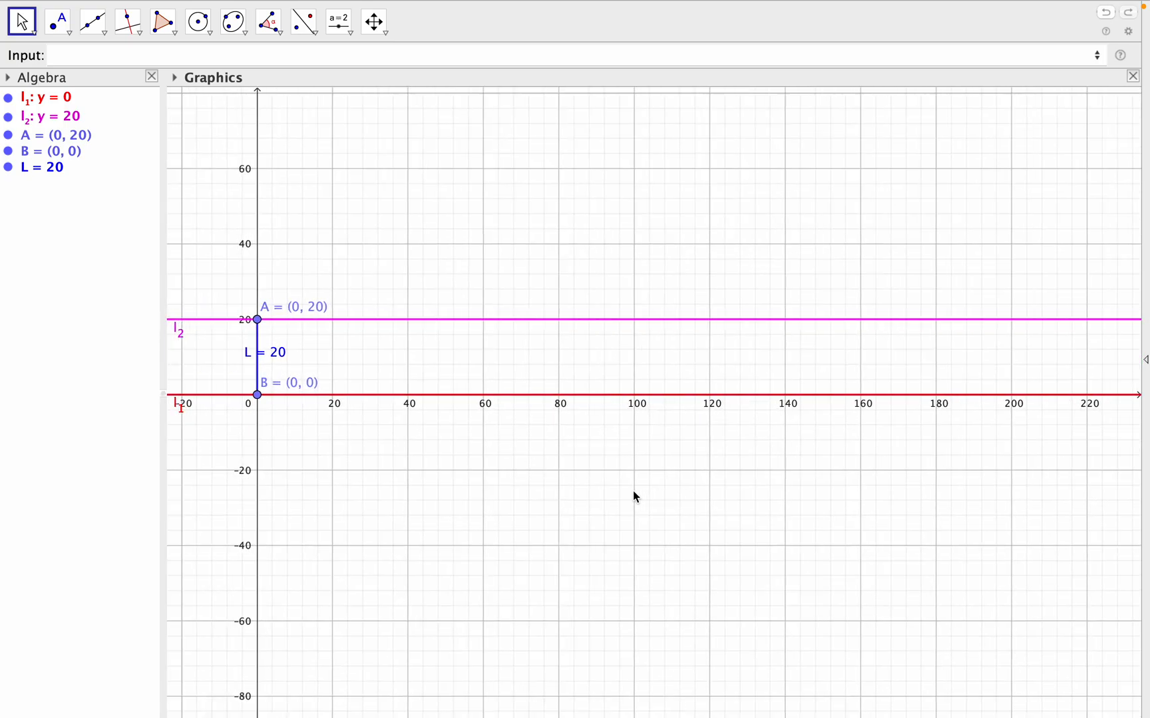
scroll(634, 495, "down", 2)
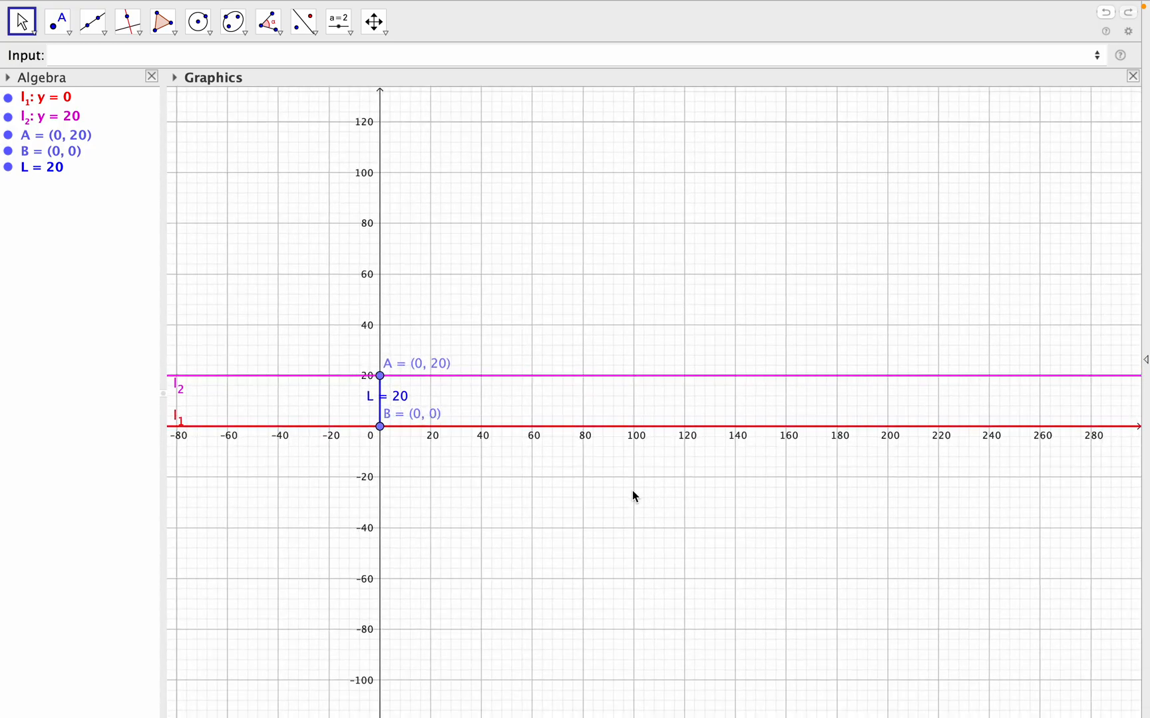
scroll(632, 491, "up", 1)
left_click_drag(630, 500, 630, 525)
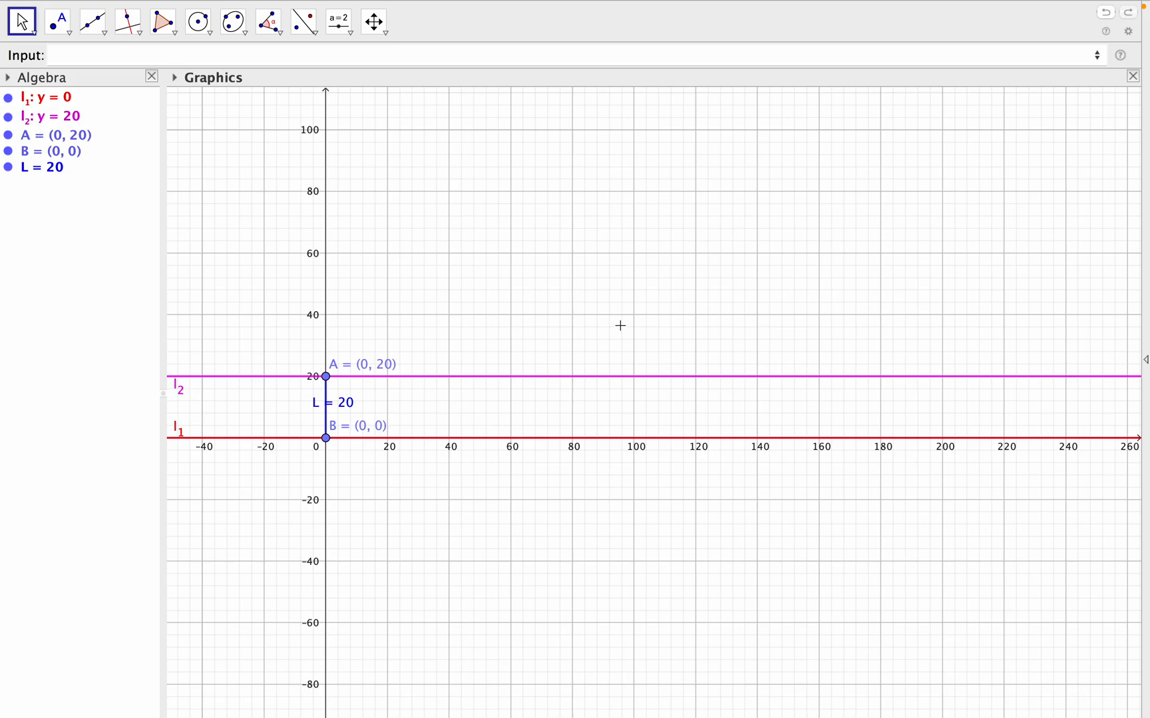
scroll(620, 325, "up", 2)
scroll(620, 326, "down", 4)
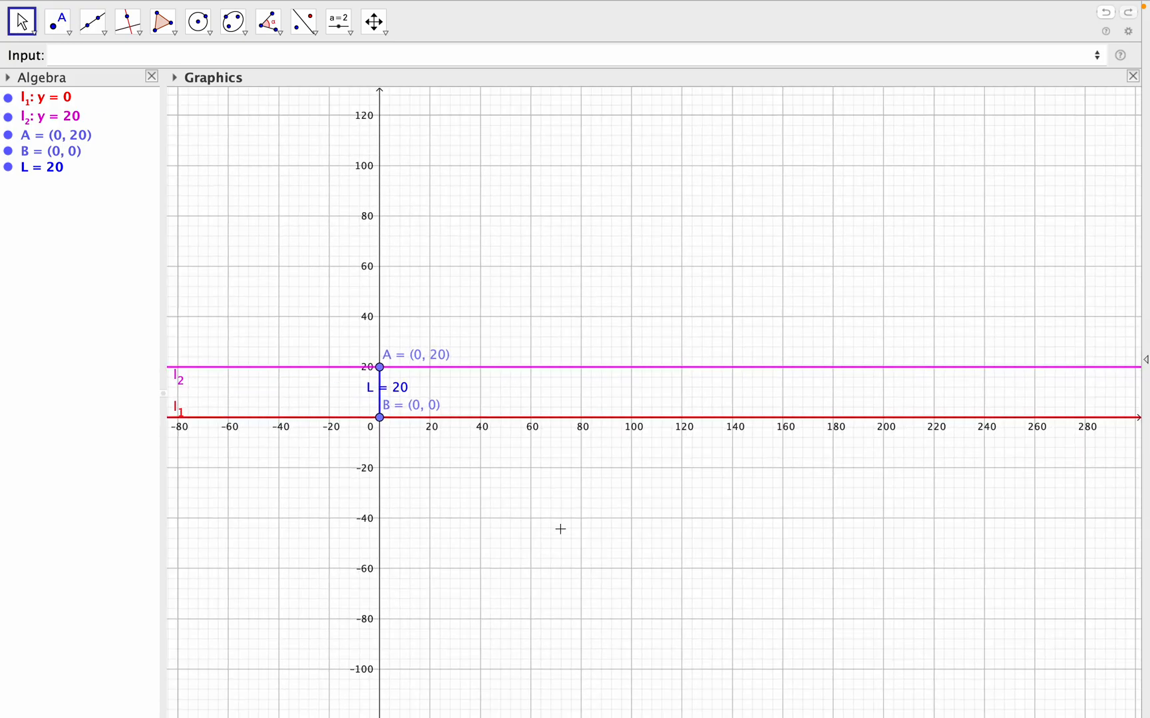
scroll(560, 529, "up", 3)
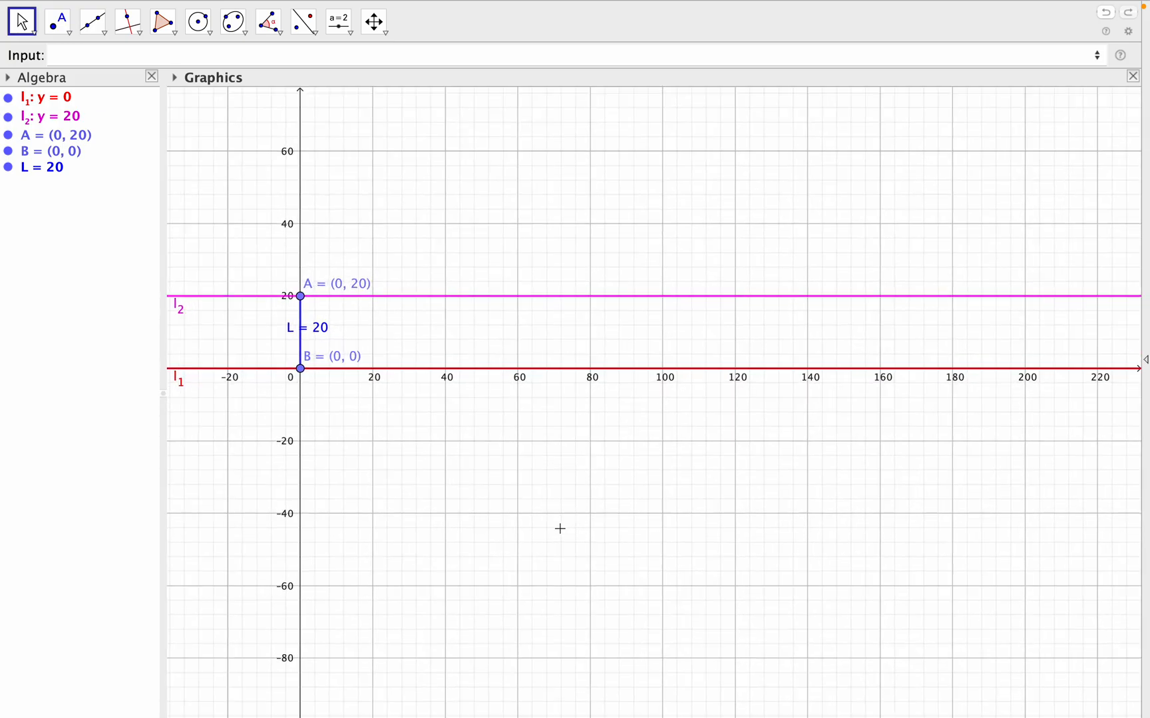
left_click_drag(560, 517, 568, 461)
left_click_drag(591, 412, 591, 512)
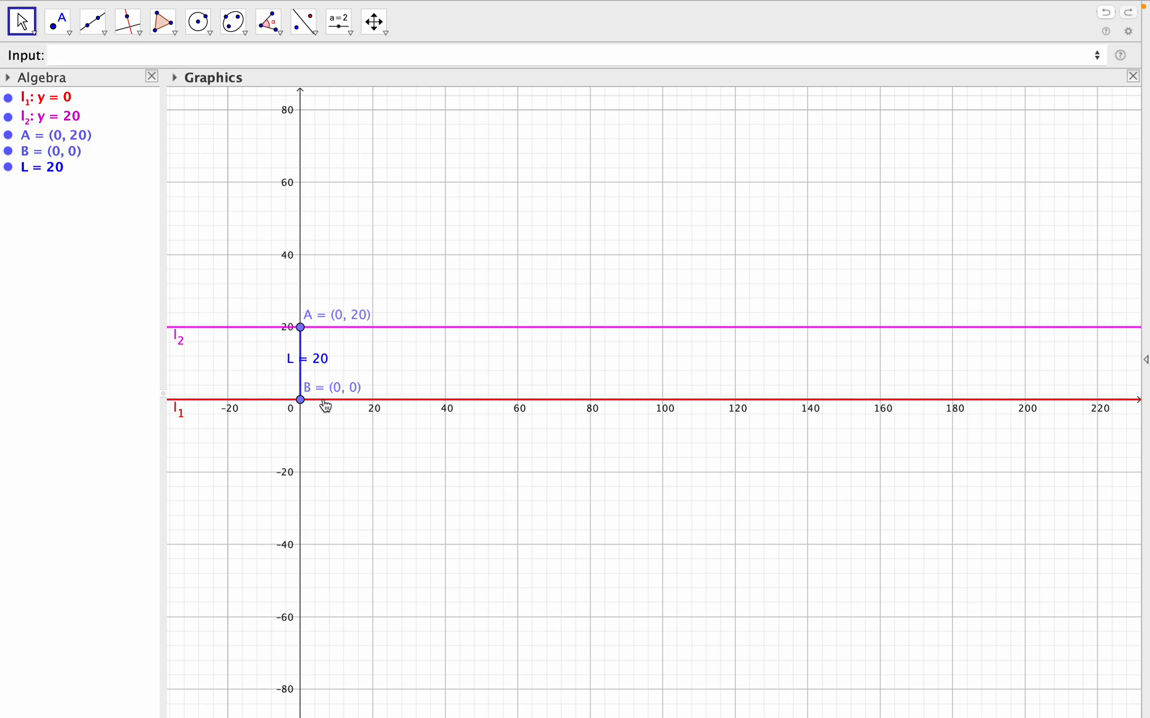
left_click_drag(303, 406, 1010, 403)
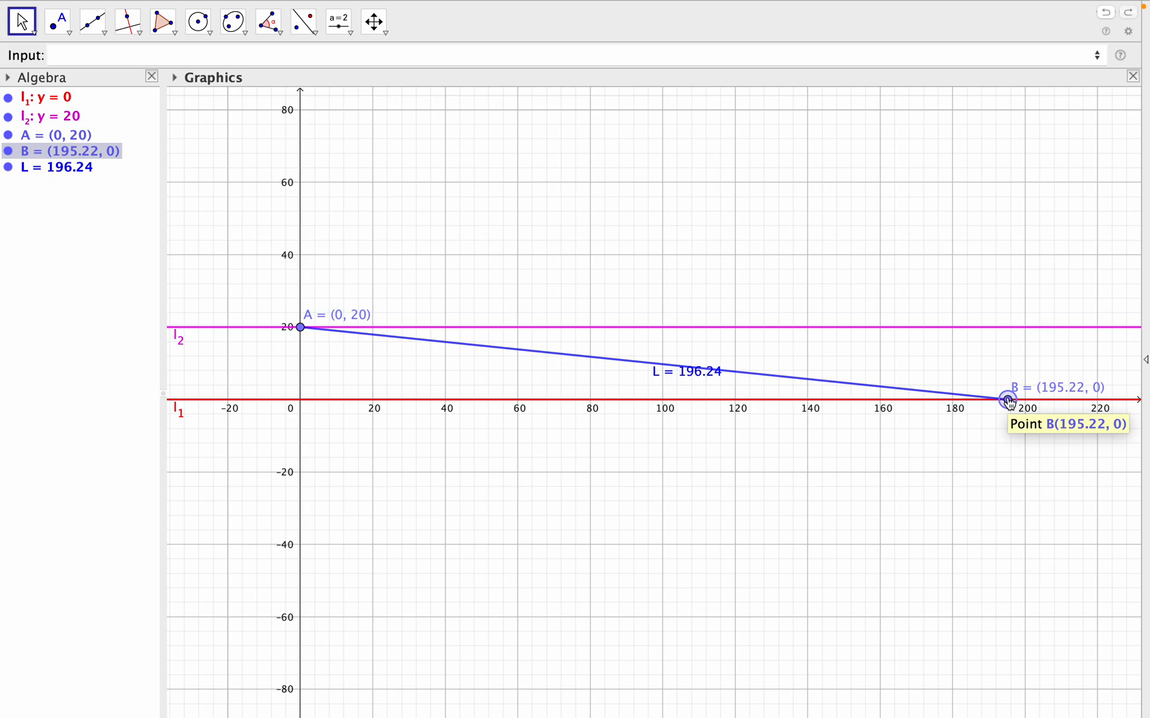
- Nudge point B in small increments along l_1 to (199.02, 0), bringing the length of L to about 200
key("Right")
key("Right")
key("Right")
key("Right")
key("Right")
key("Right")
key("Right")
key("Right")
key("Right")
key("Right")
key("Right")
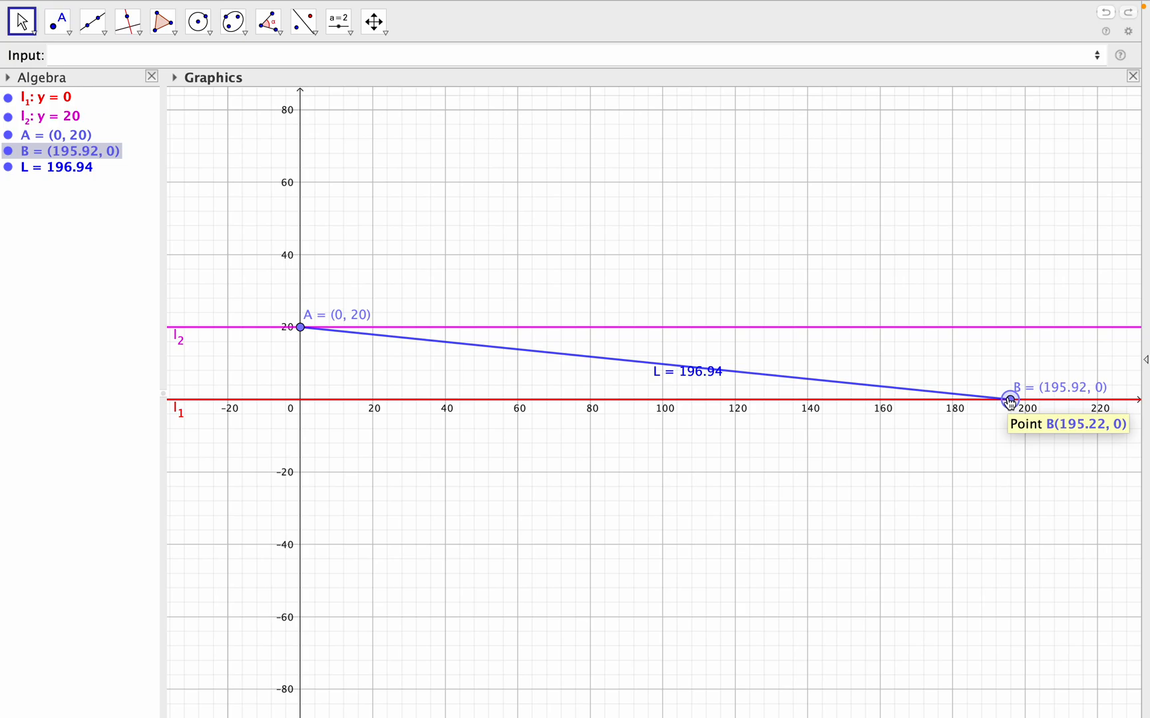
key("Right")
key("Right")
key("Right")
key("Right")
key("Right")
key("Right")
key("Right")
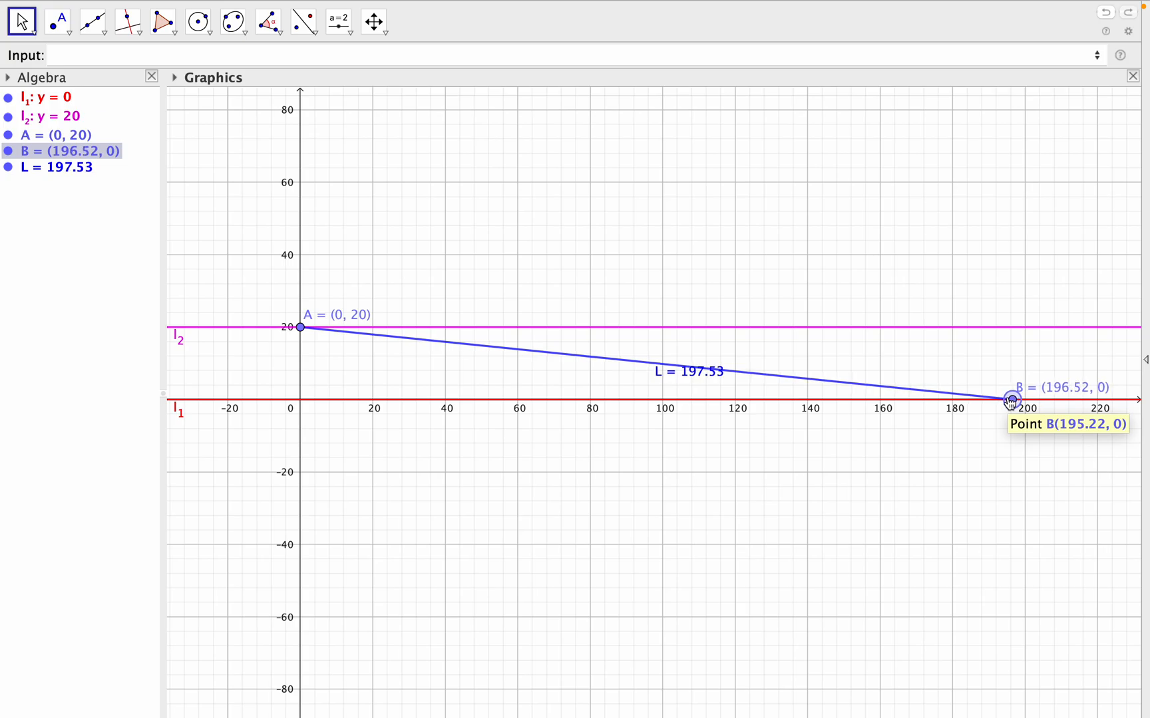
key("Right")
key("Right")
key("Right")
key("Right")
key("Right")
key("Right")
key("Right")
key("Right")
key("Right")
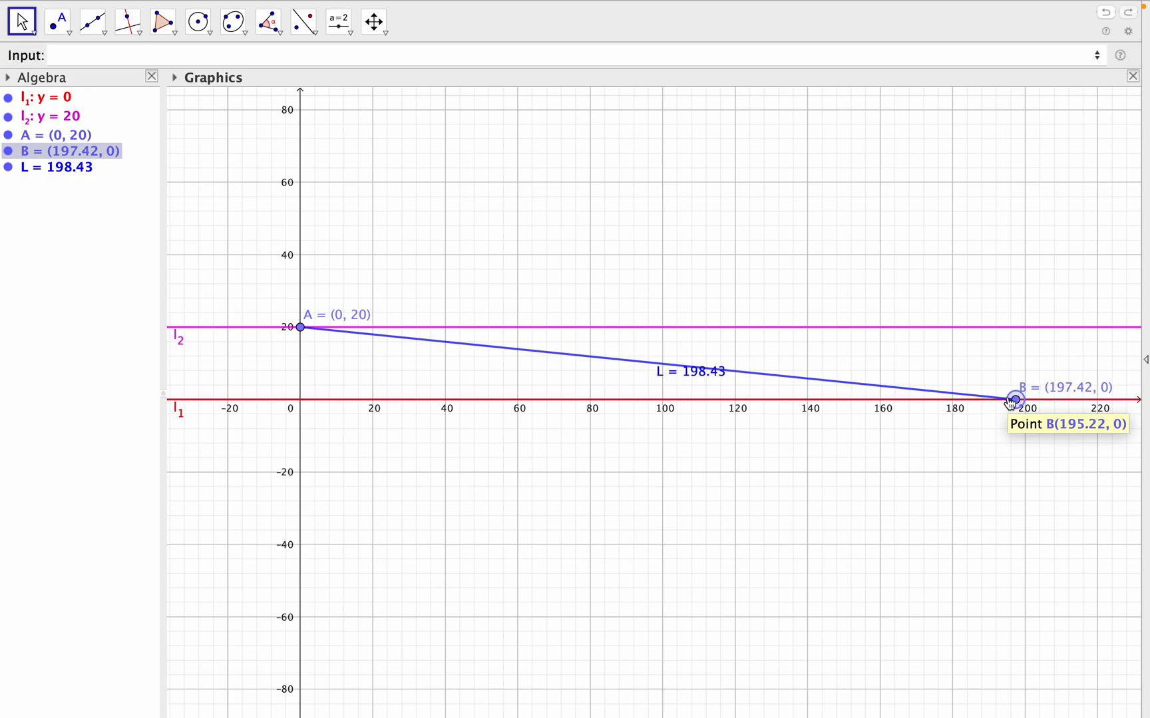
key("Right")
key("Right")
key("Right")
key("Right")
key("Right")
key("Right")
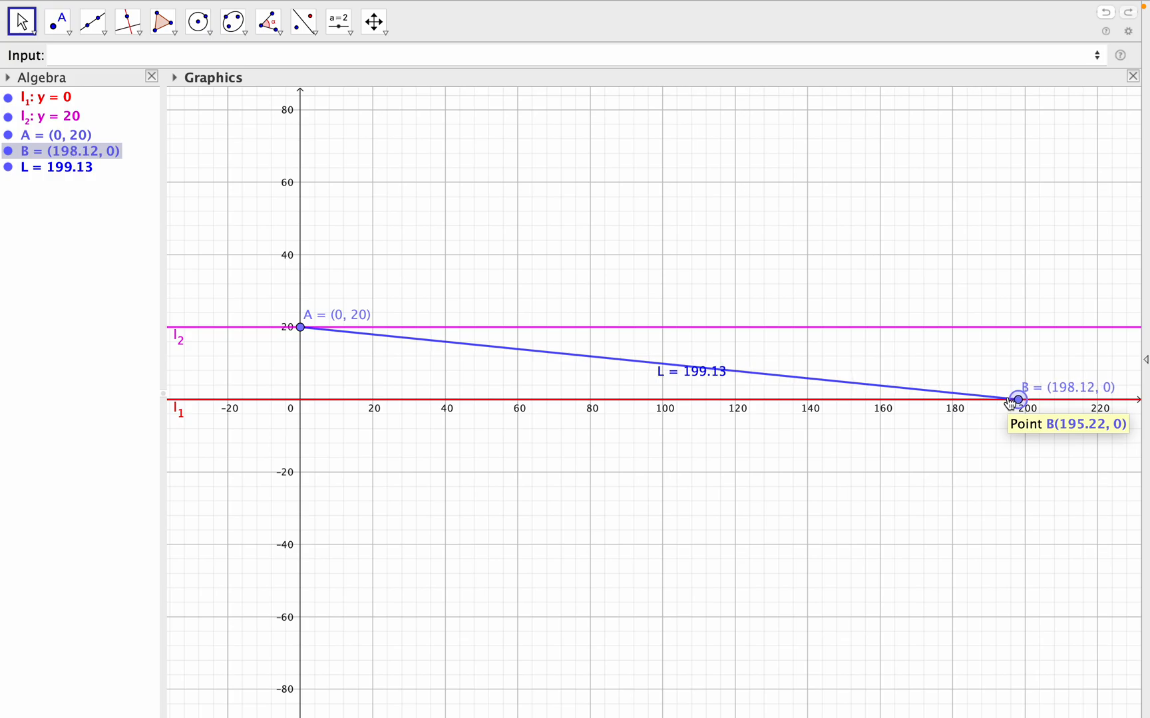
key("Right")
key("Right")
key("Right")
key("Right")
key("Right")
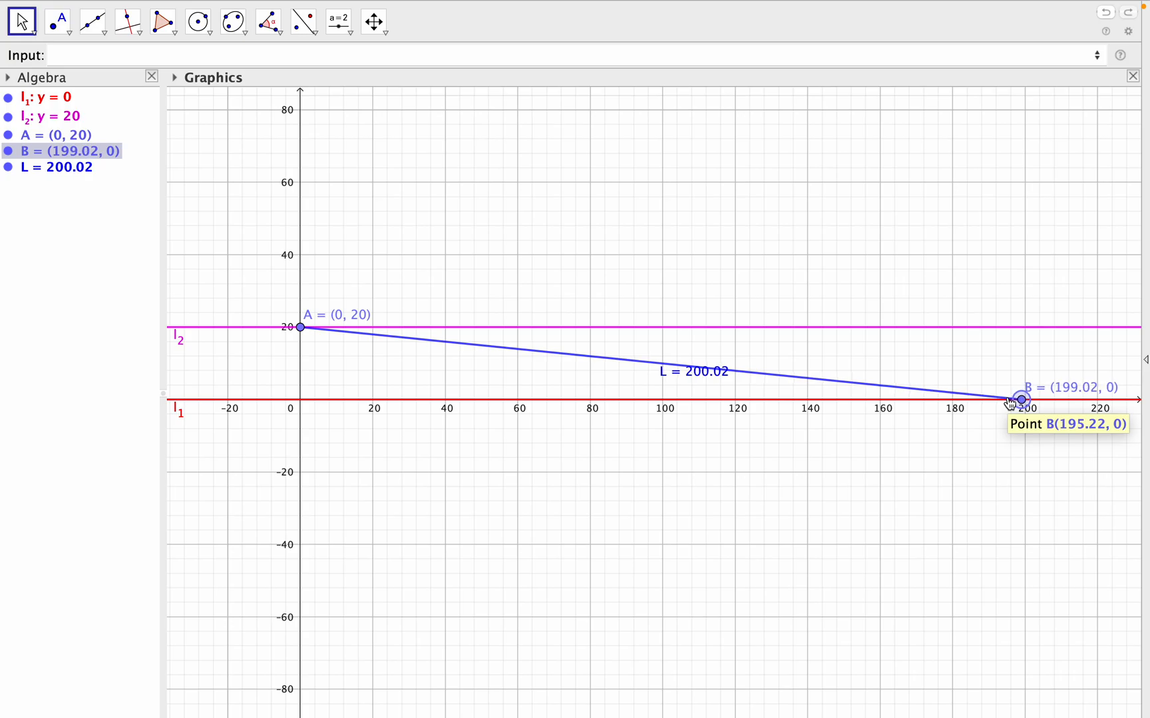
key("Left")
key("Right")
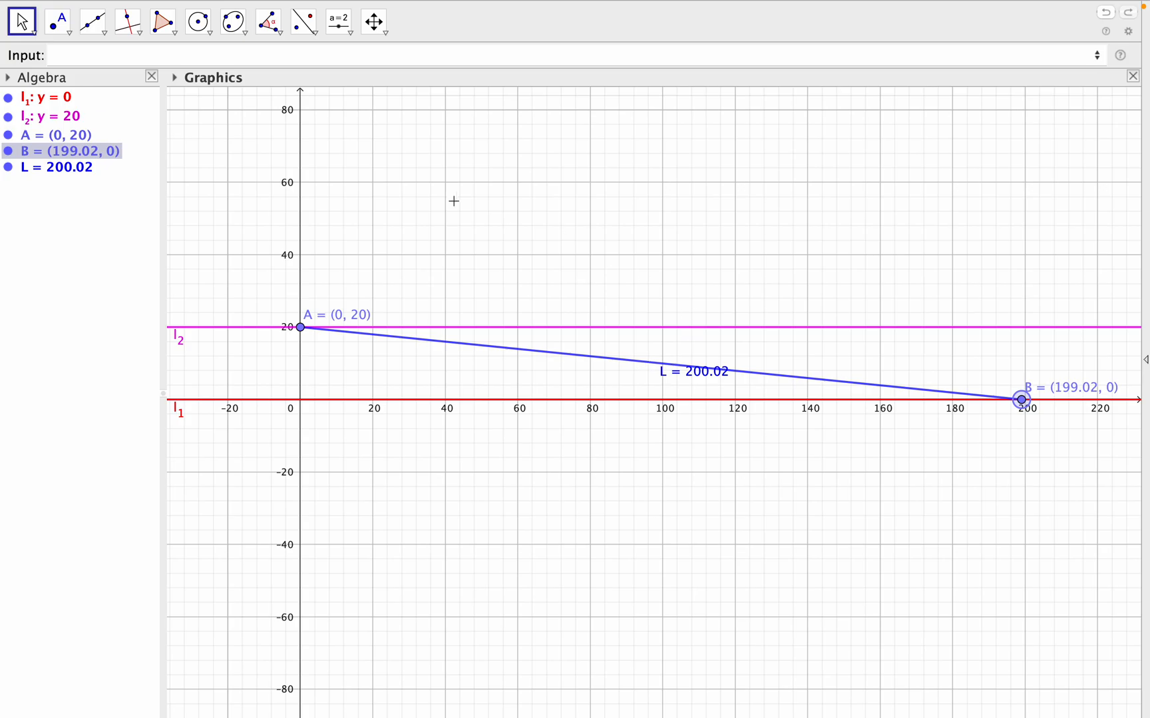
- Create point C as the midpoint of segment L with the command C=Midpoint(L)
left_click(154, 57)
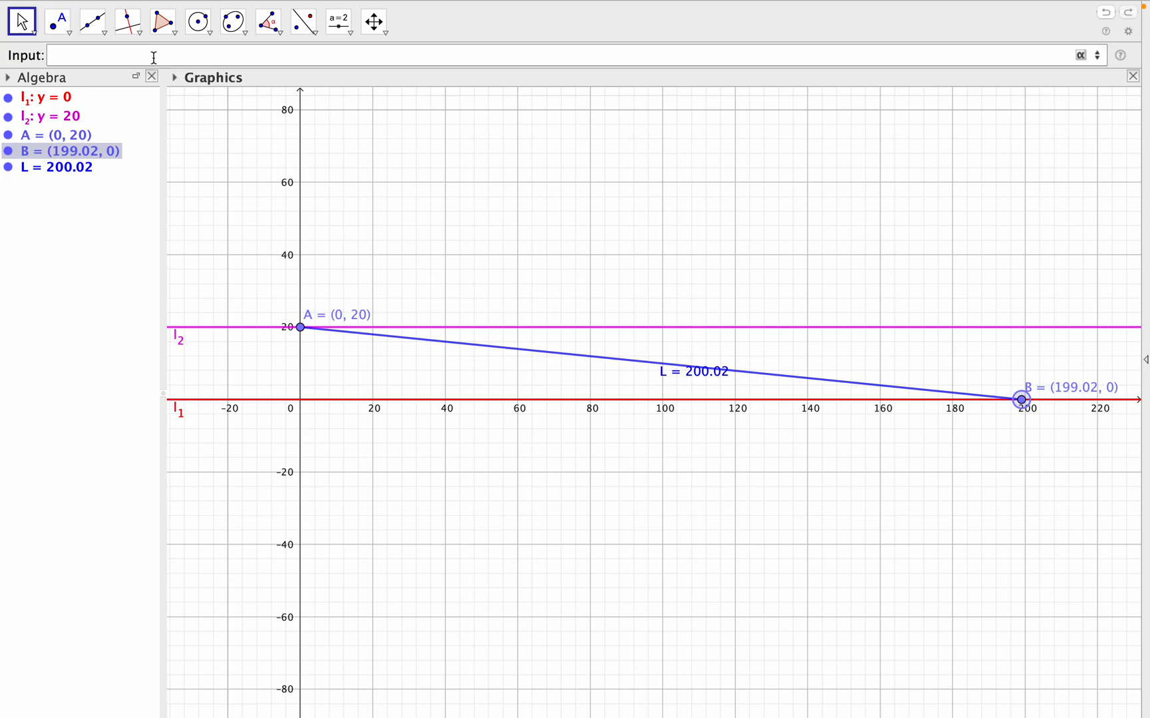
type("C=mid")
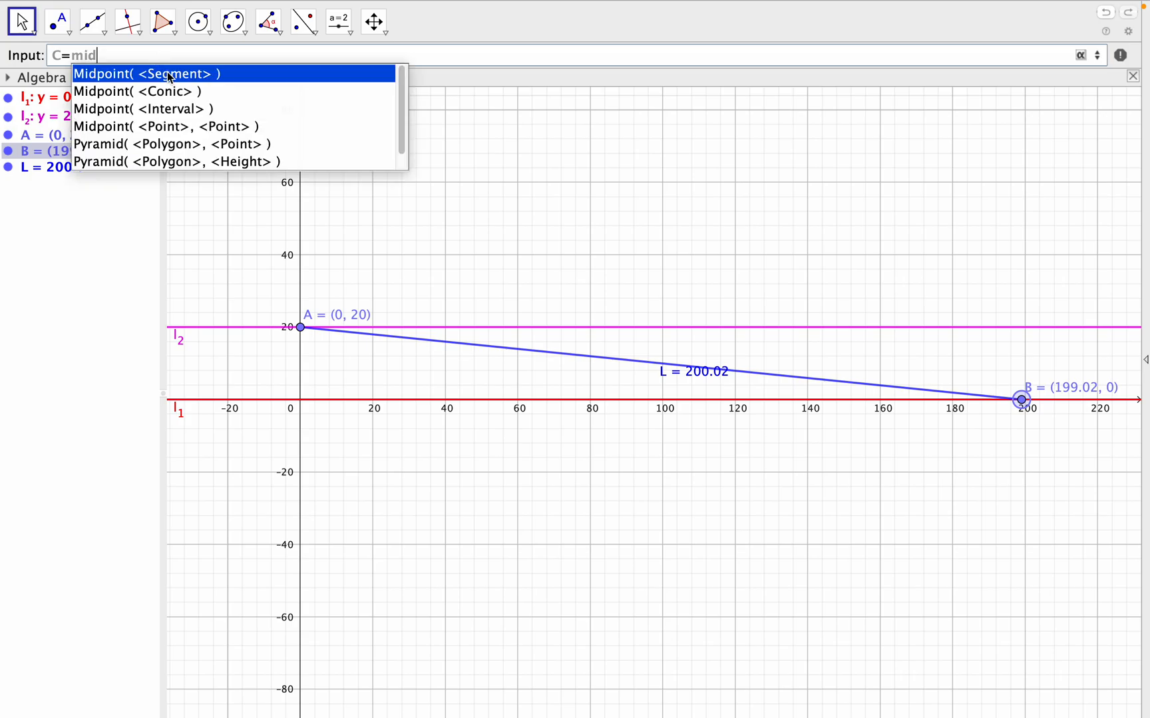
left_click(171, 75)
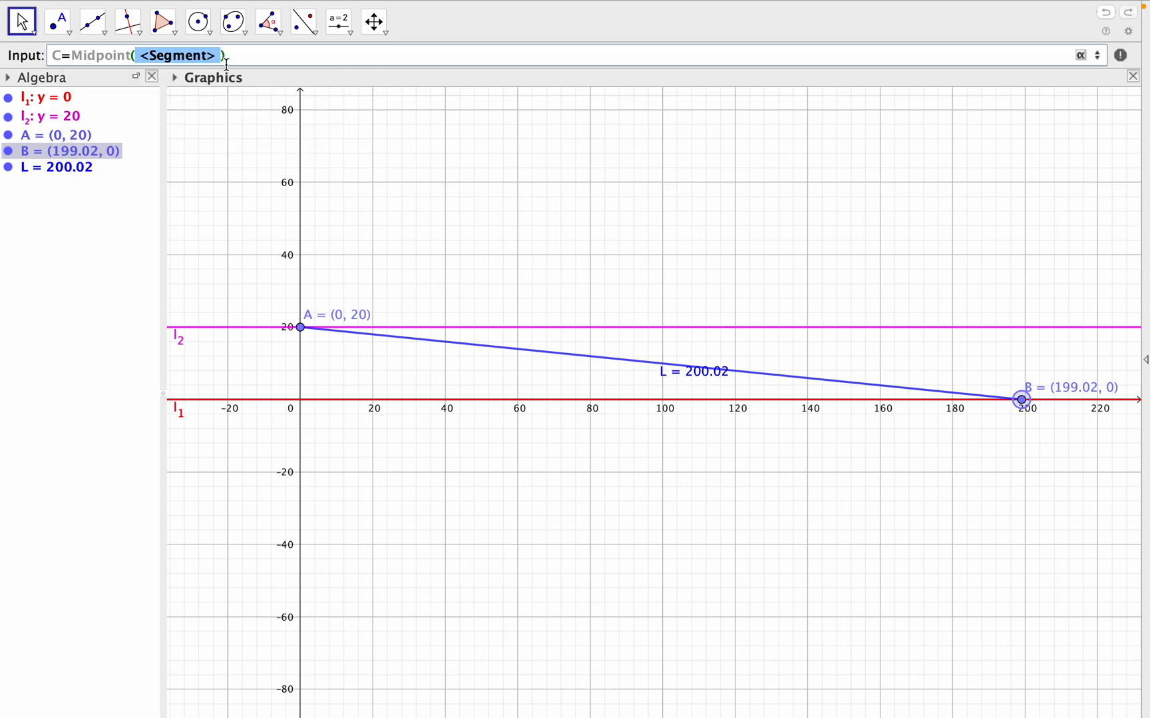
type("L")
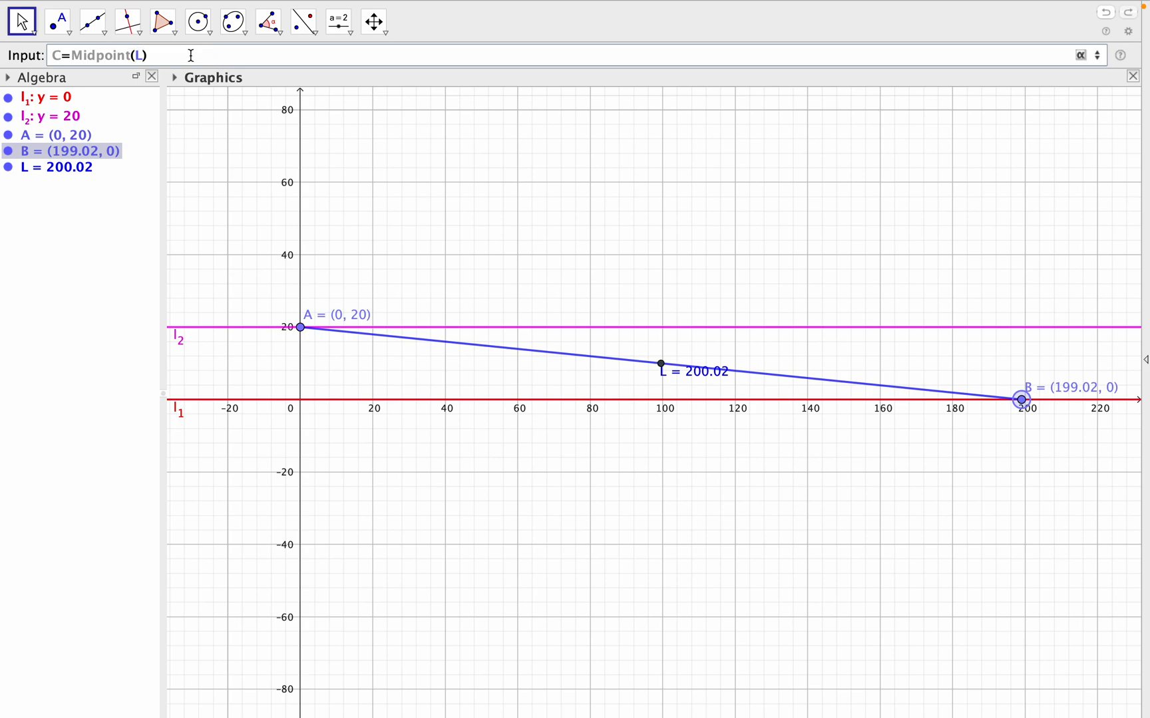
key("Return")
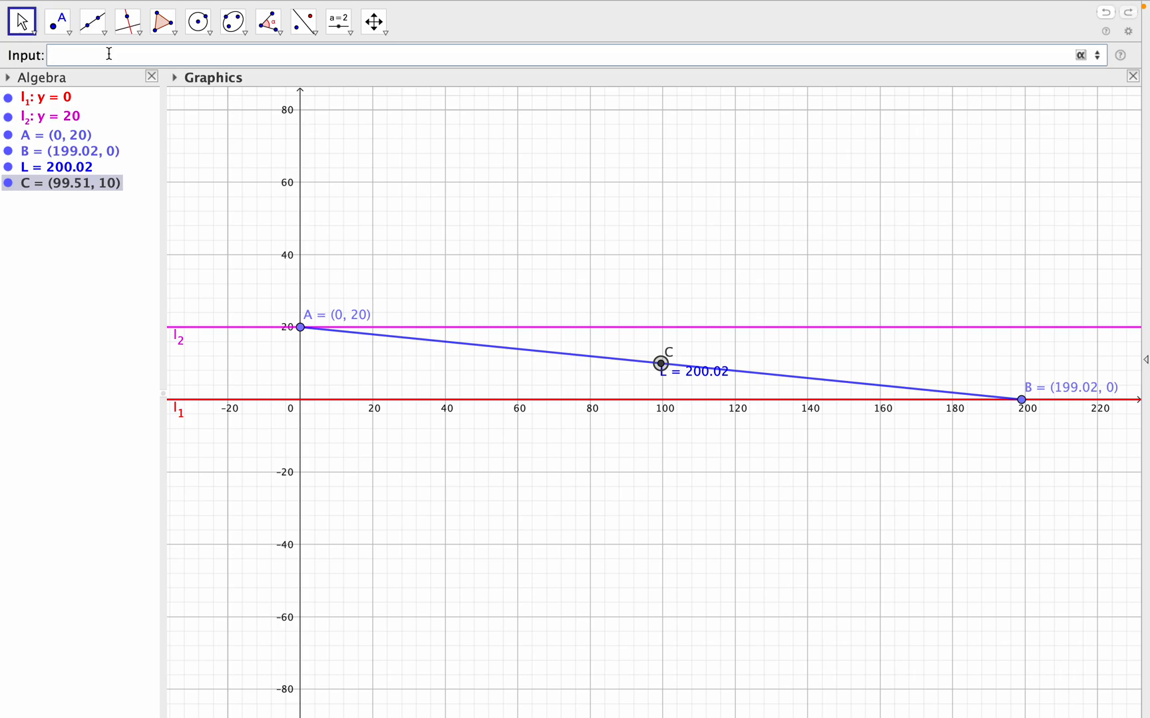
- Create line b1 with the command b1:PerpendicularBisector(A, C) and widen the Algebra view to show more of its equation
type("b1:perpe")
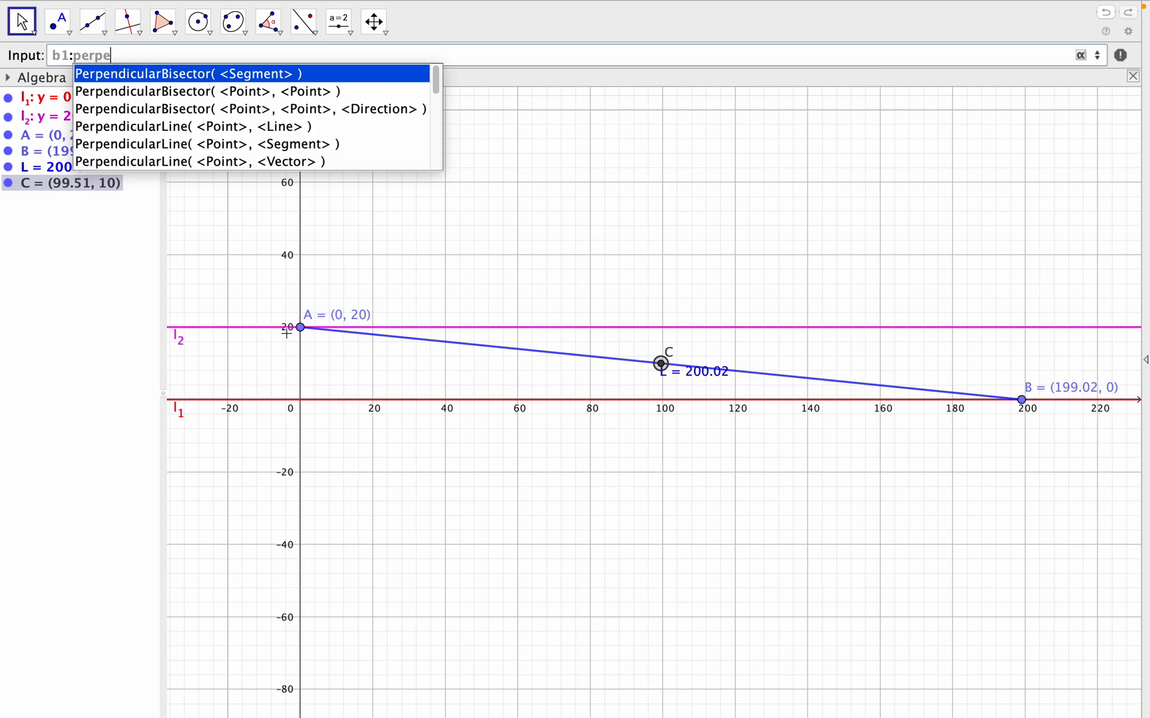
left_click(285, 92)
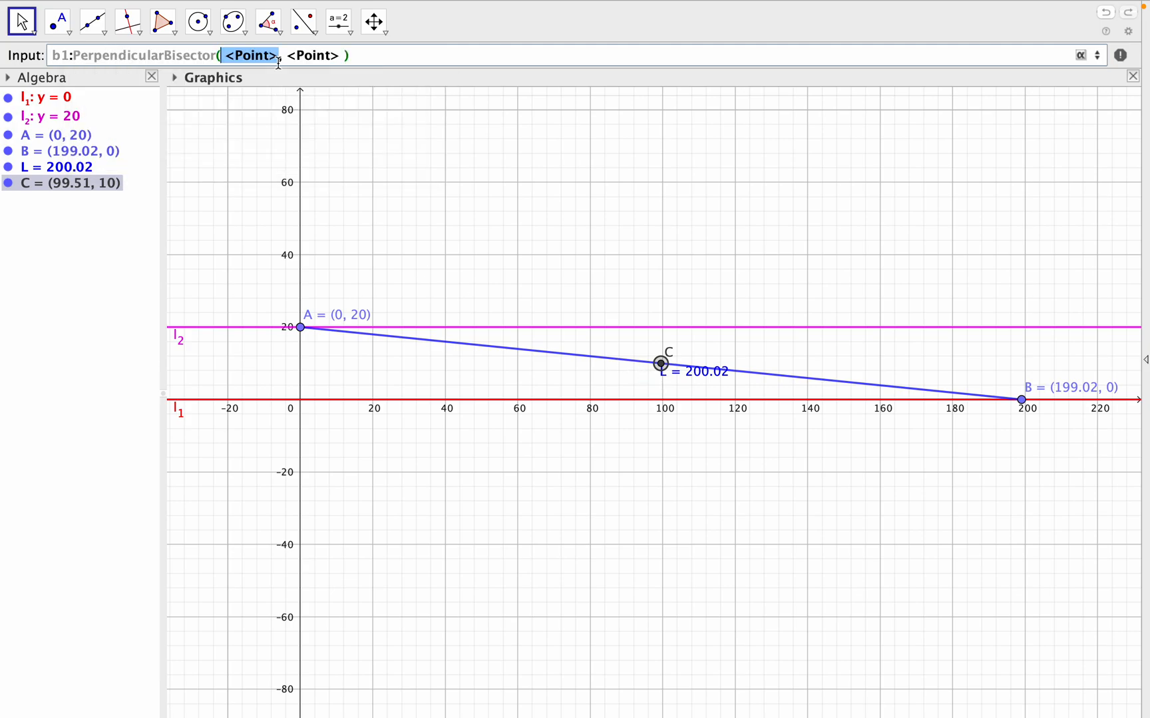
type("A")
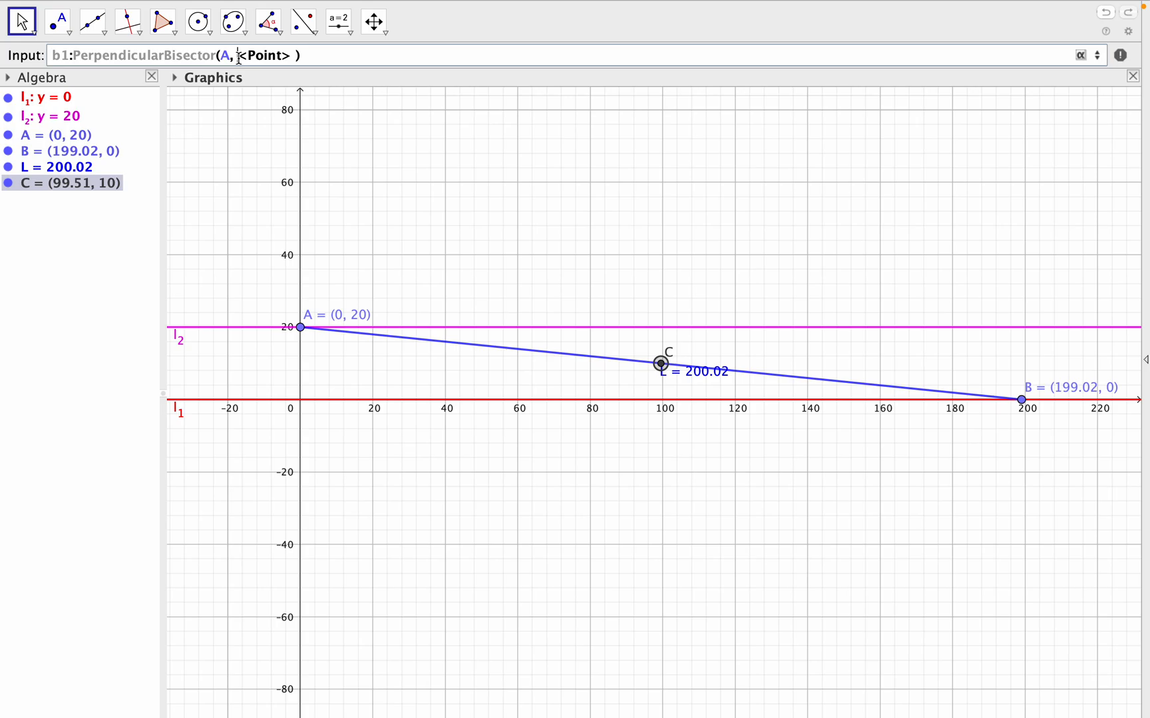
left_click_drag(238, 55, 291, 56)
type("C")
key("Return")
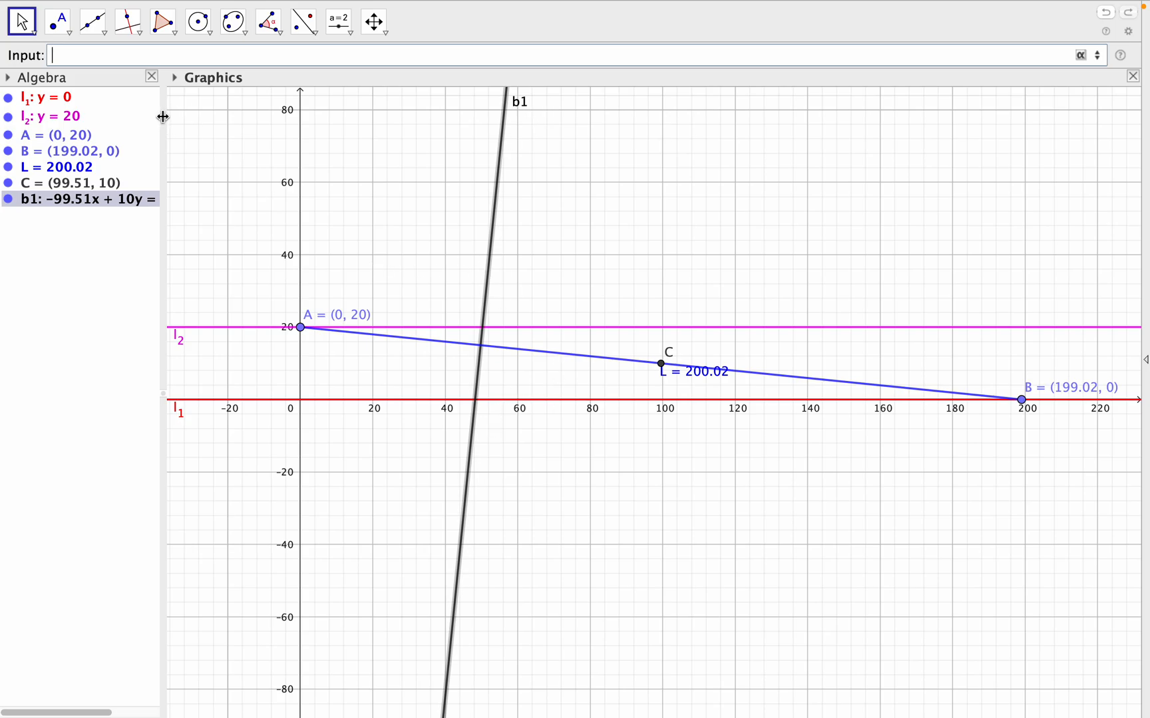
left_click_drag(162, 115, 195, 119)
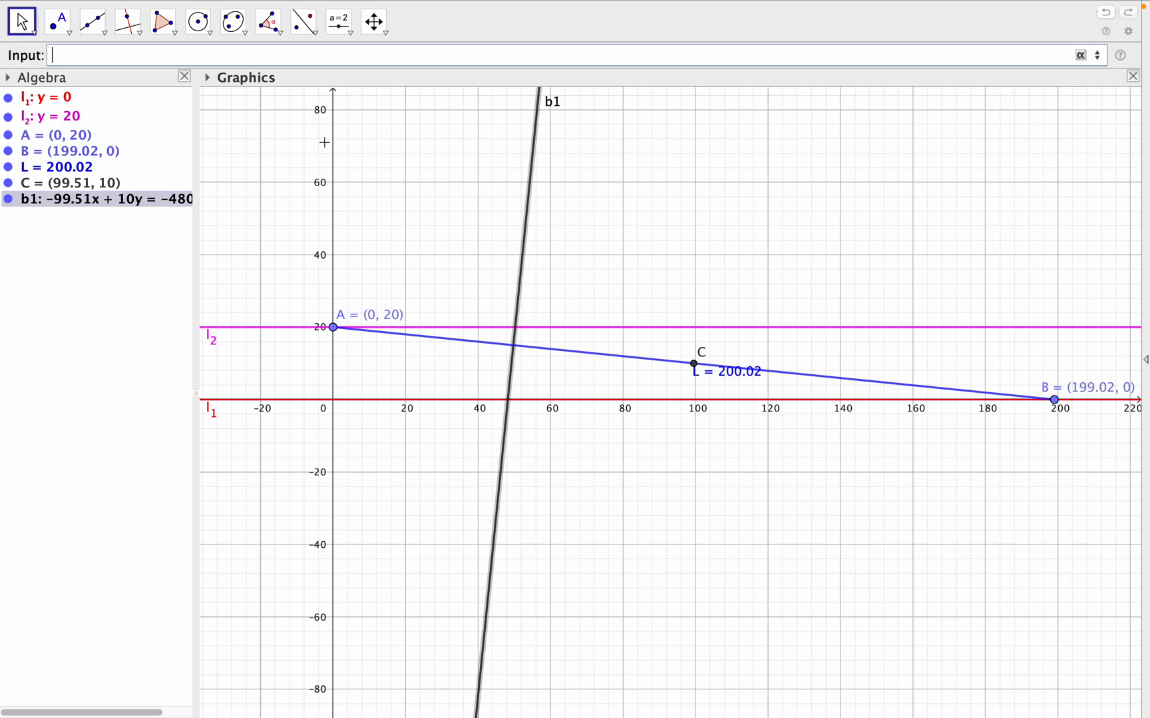
- Create a movable point F on the perpendicular bisector with the command F=Point(b1)
type("F=point")
left_click(175, 74)
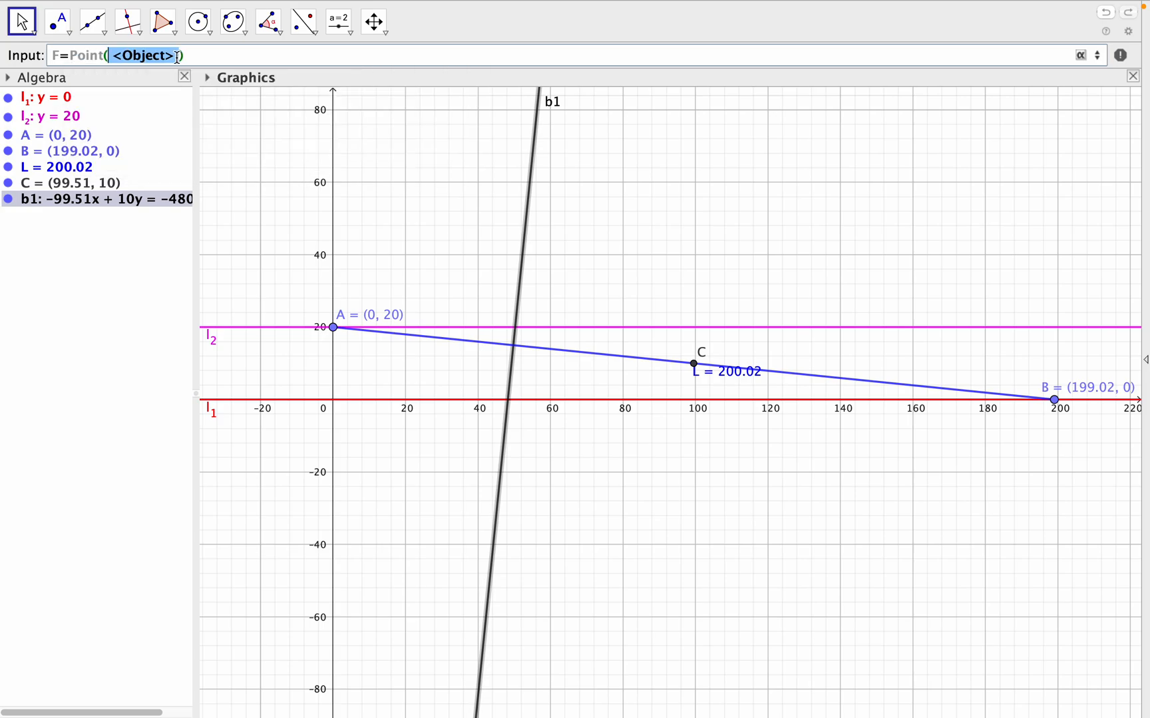
type("b1")
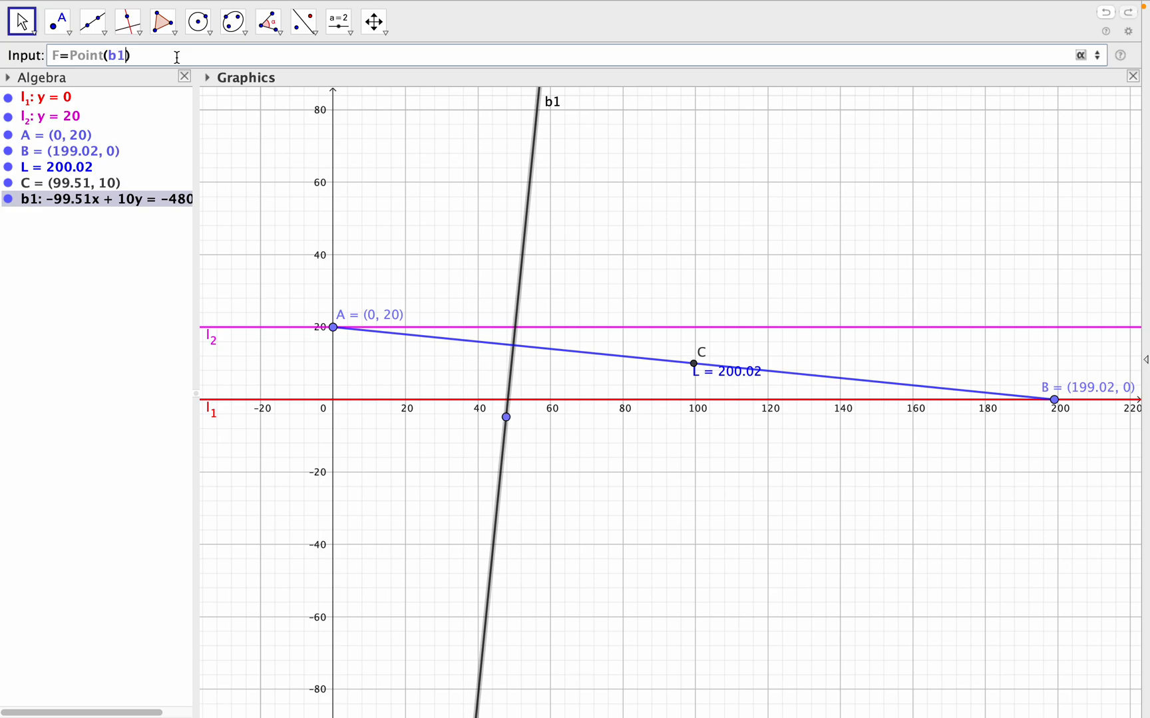
key("Return")
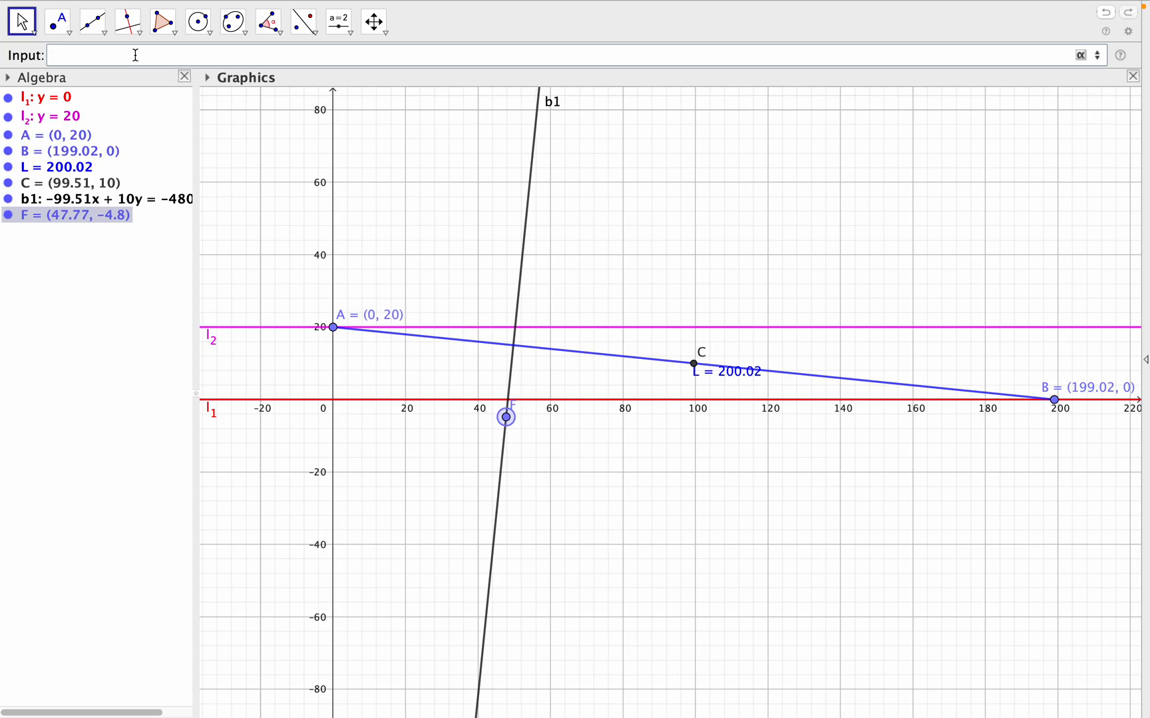
- Create segment AF between points A and F with the command AF=Segment(A, F)
type("AF=seg")
left_click(155, 74)
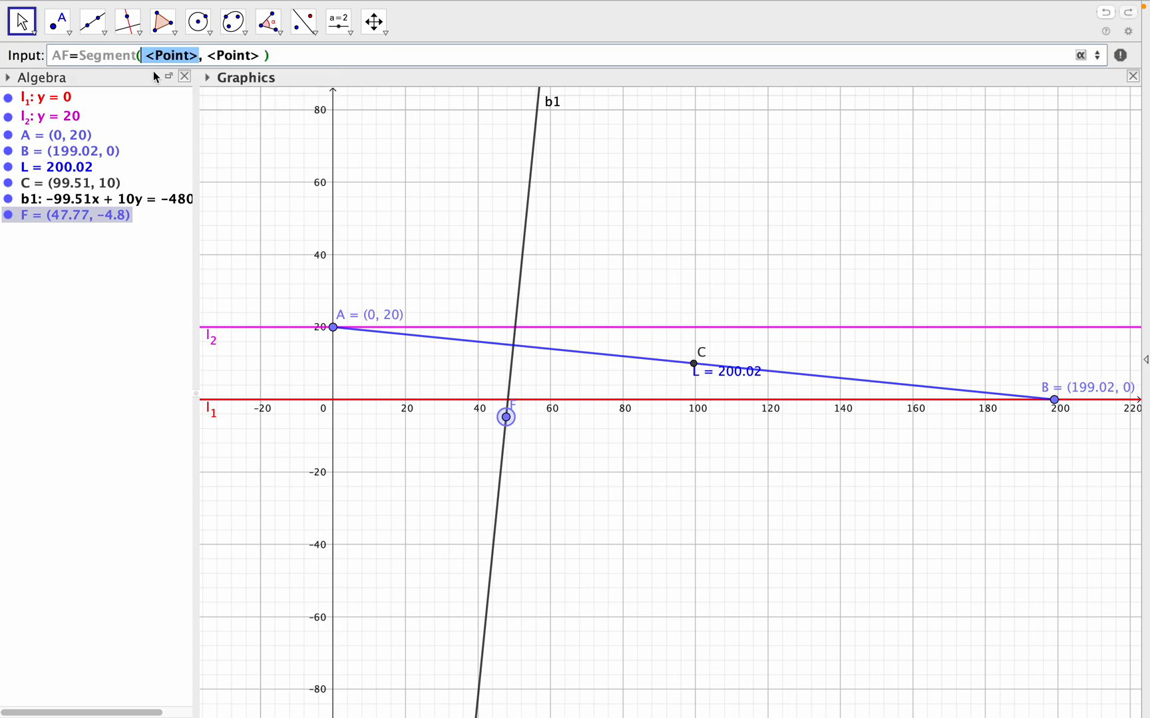
type("A")
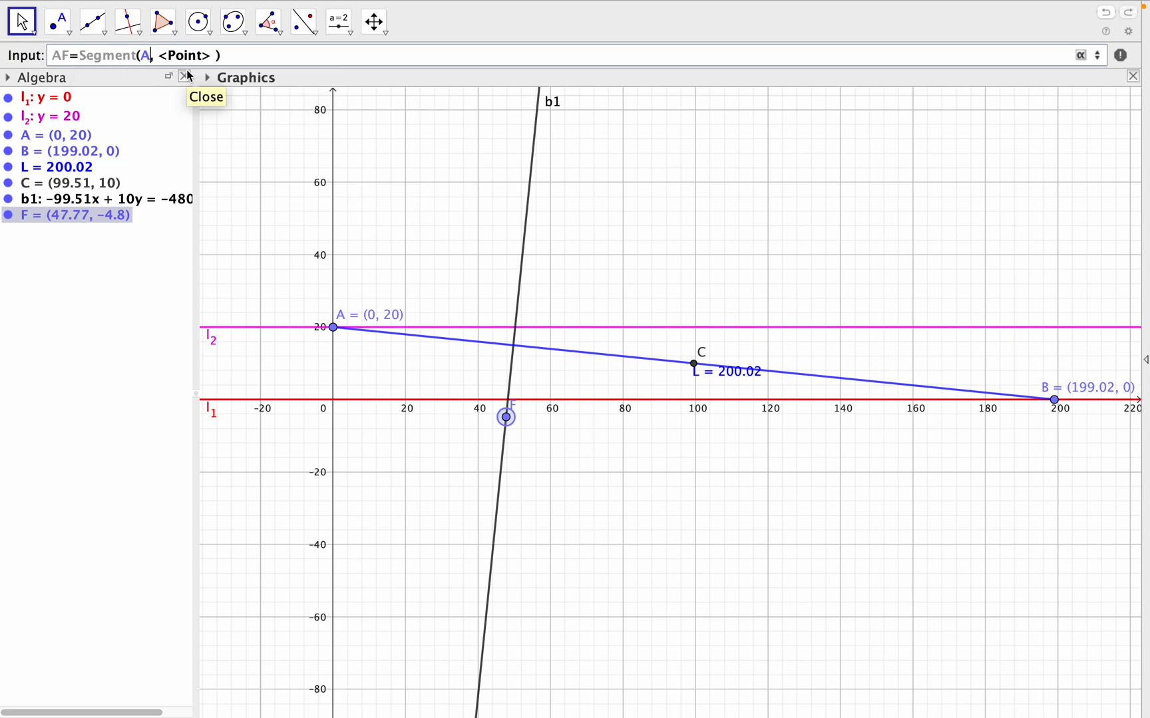
left_click(159, 55)
left_click_drag(162, 56, 210, 56)
type("F")
key("Return")
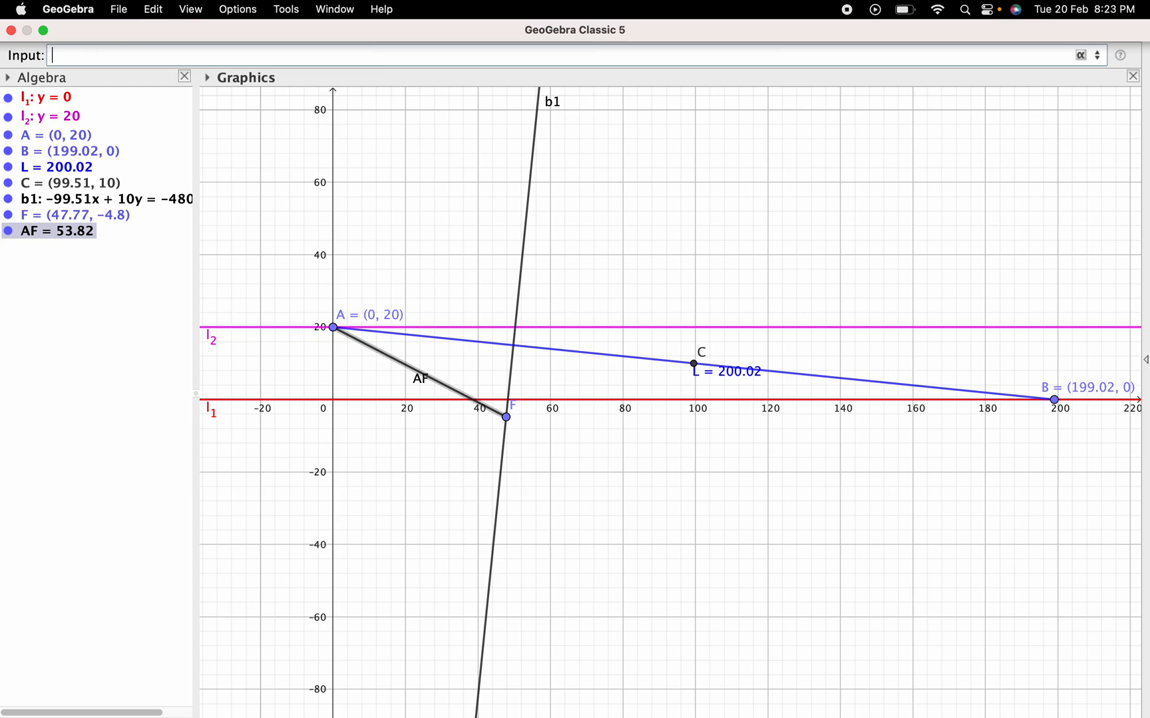
- Create segment CF between points C and F with the command CF=Segment(C, F)
type("CF=seg")
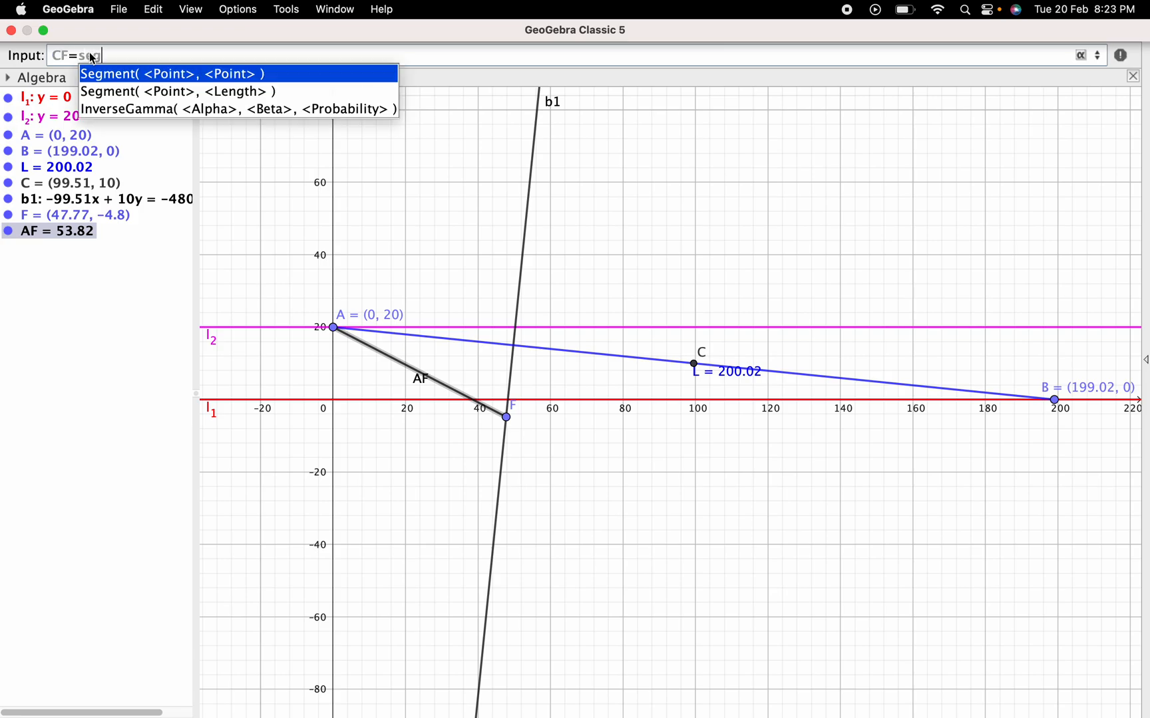
left_click(185, 75)
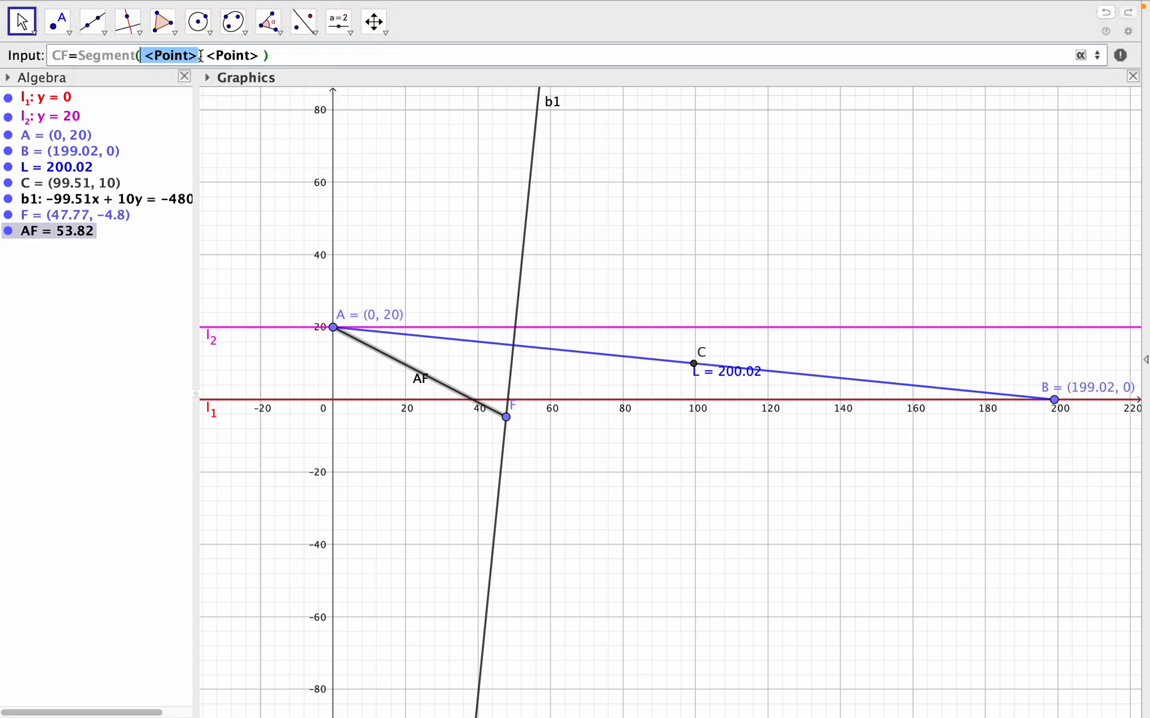
type("C")
left_click_drag(161, 55, 216, 53)
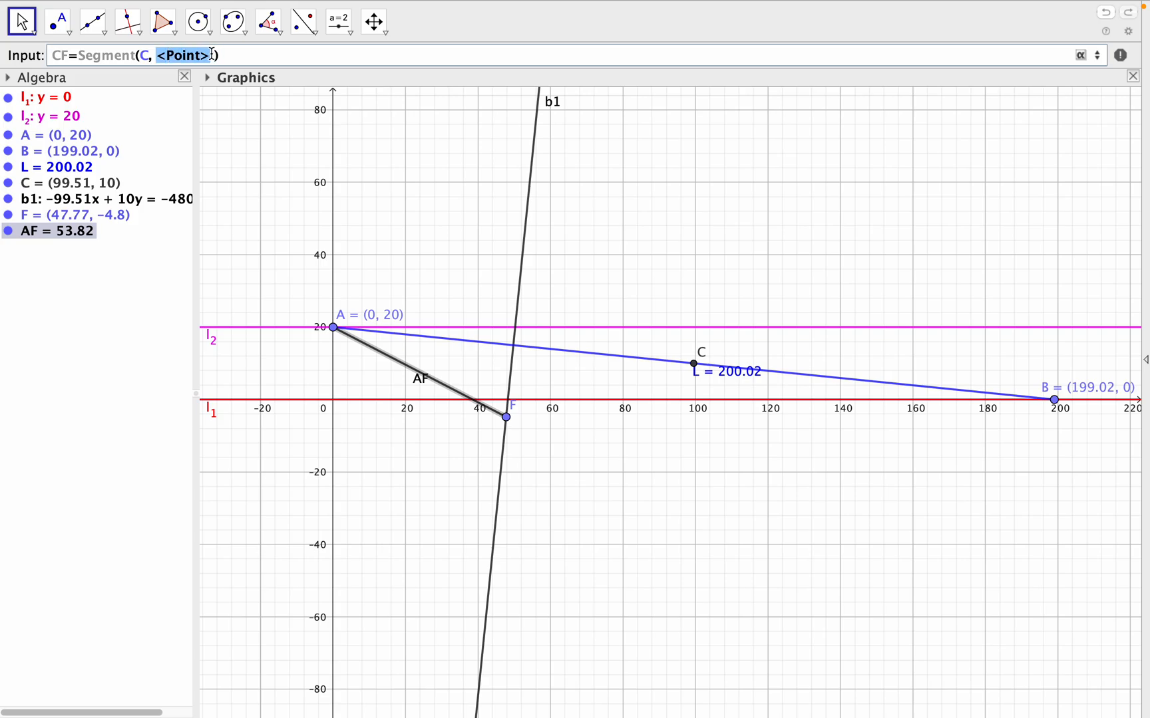
type("F")
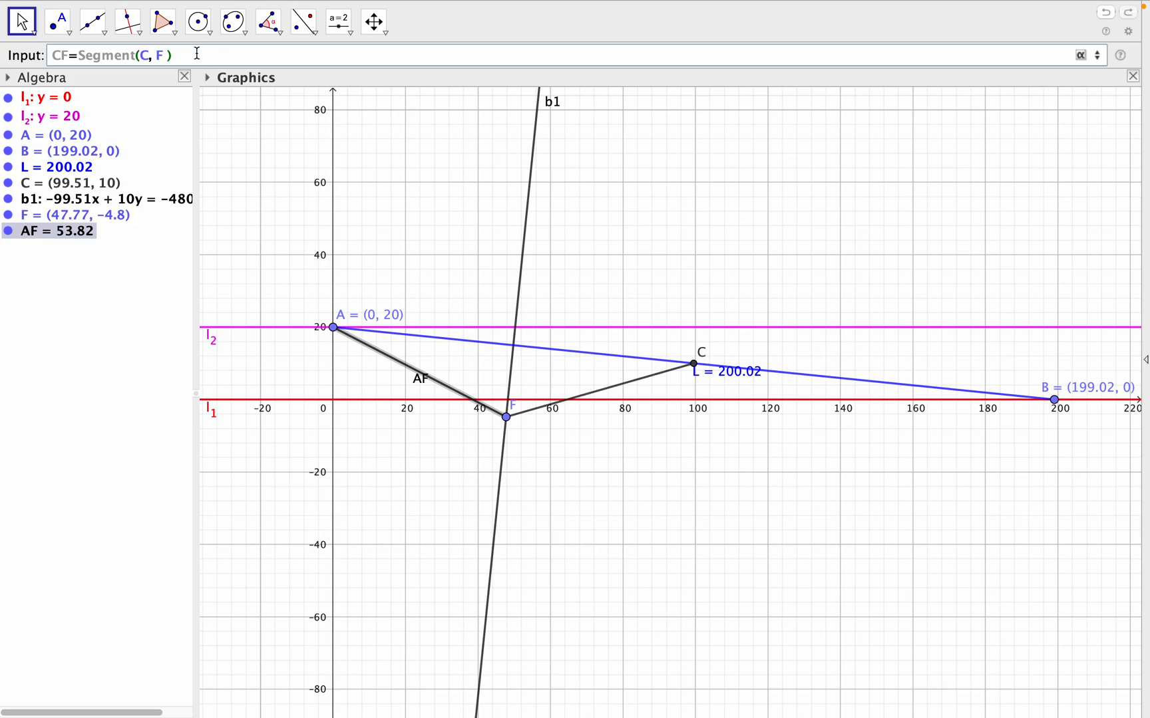
key("Return")
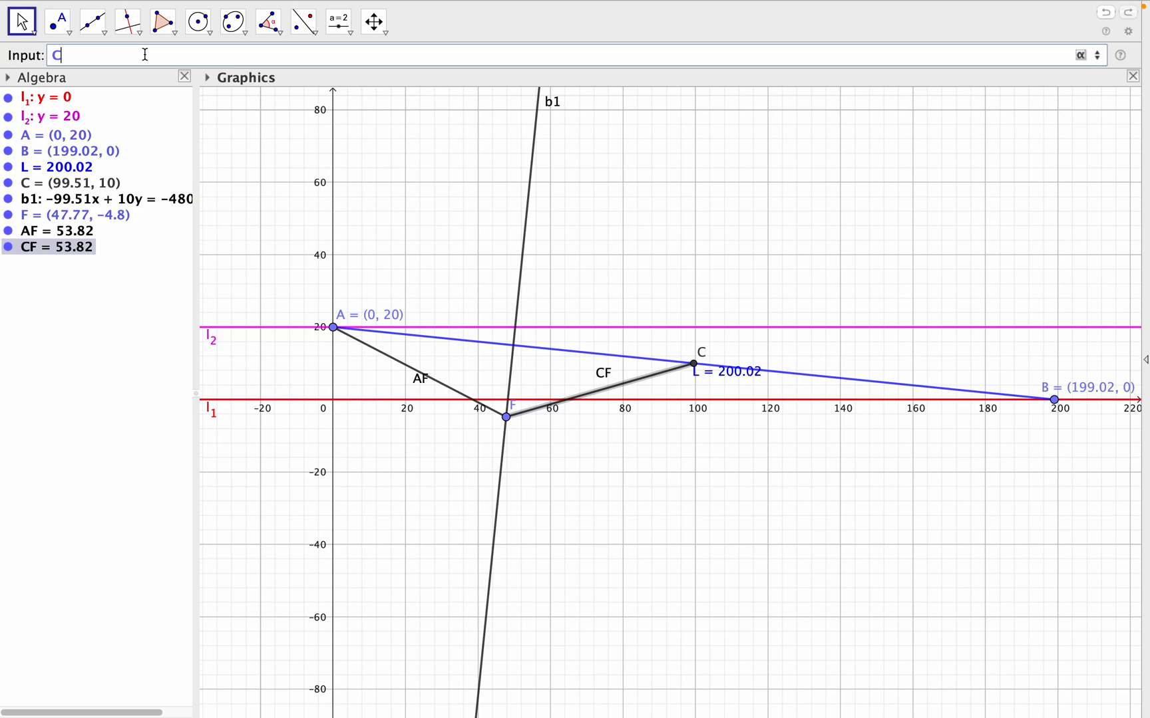
- Create arc C1 centred at F, running from C to A, with the command C1=CircularArc(F, C, A)
type("1=circular")
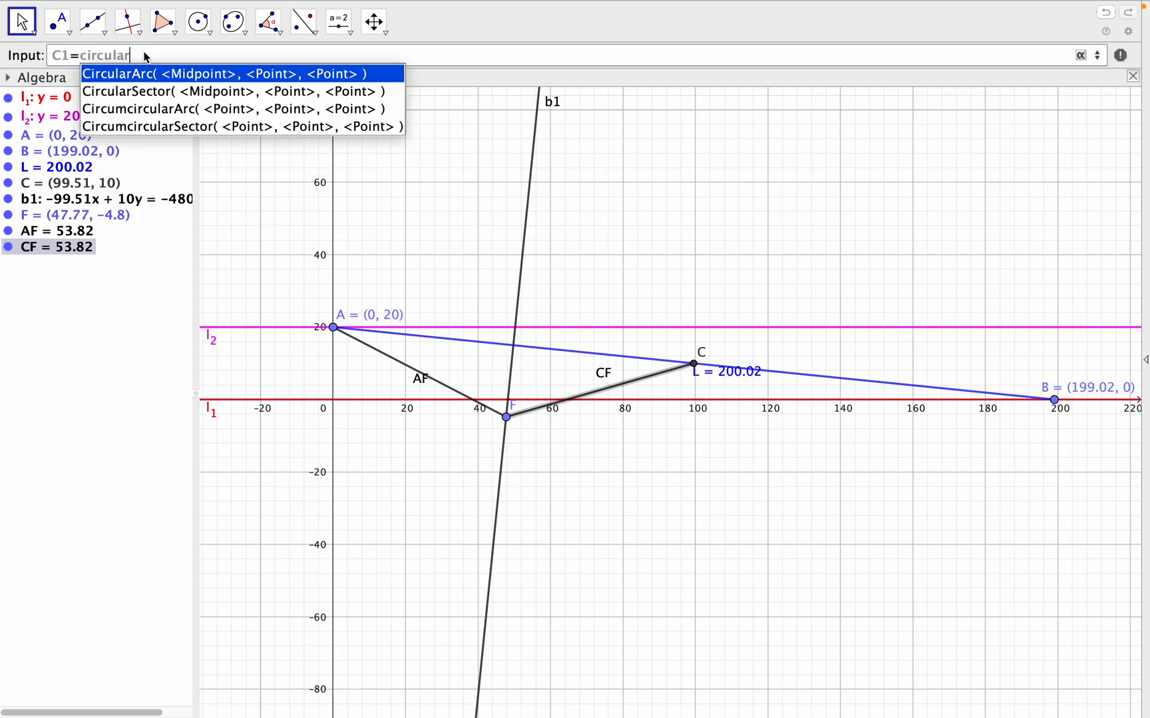
left_click(168, 78)
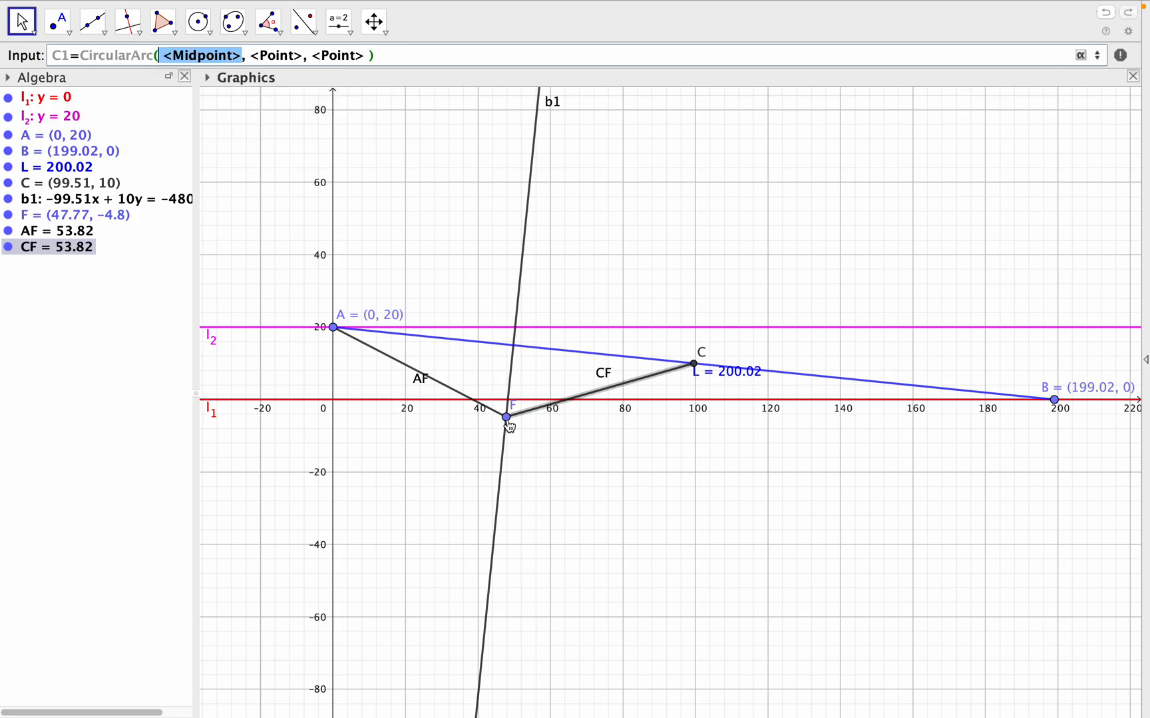
type("F")
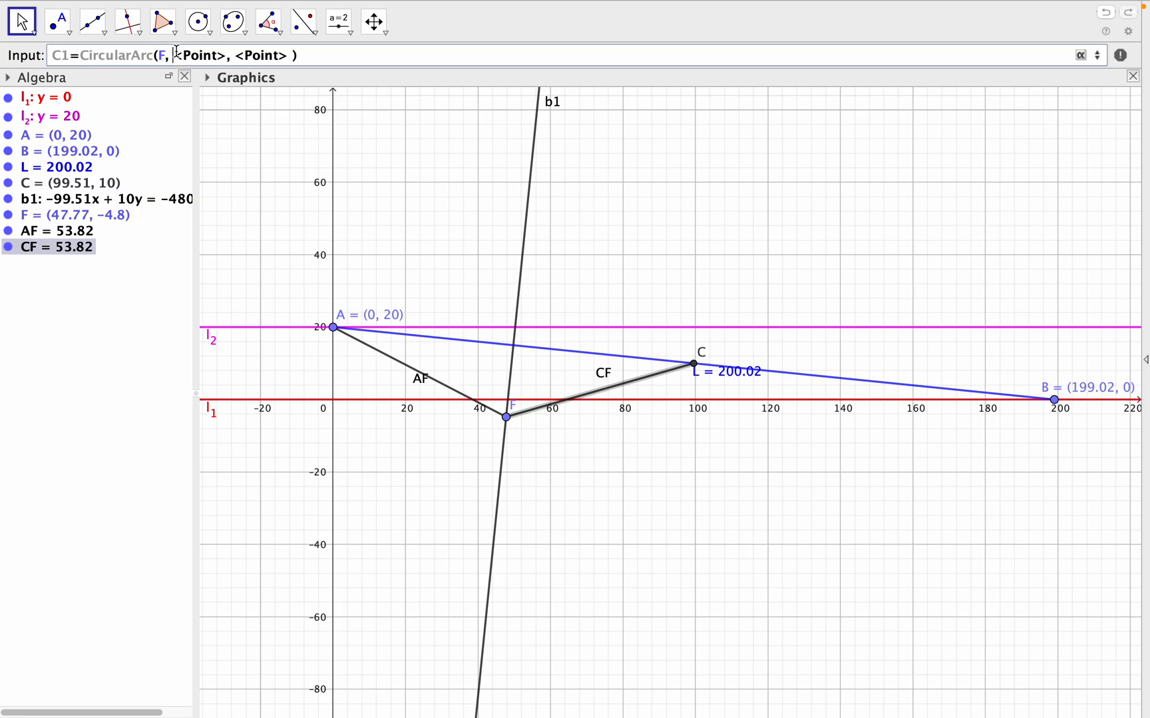
left_click_drag(178, 54, 227, 51)
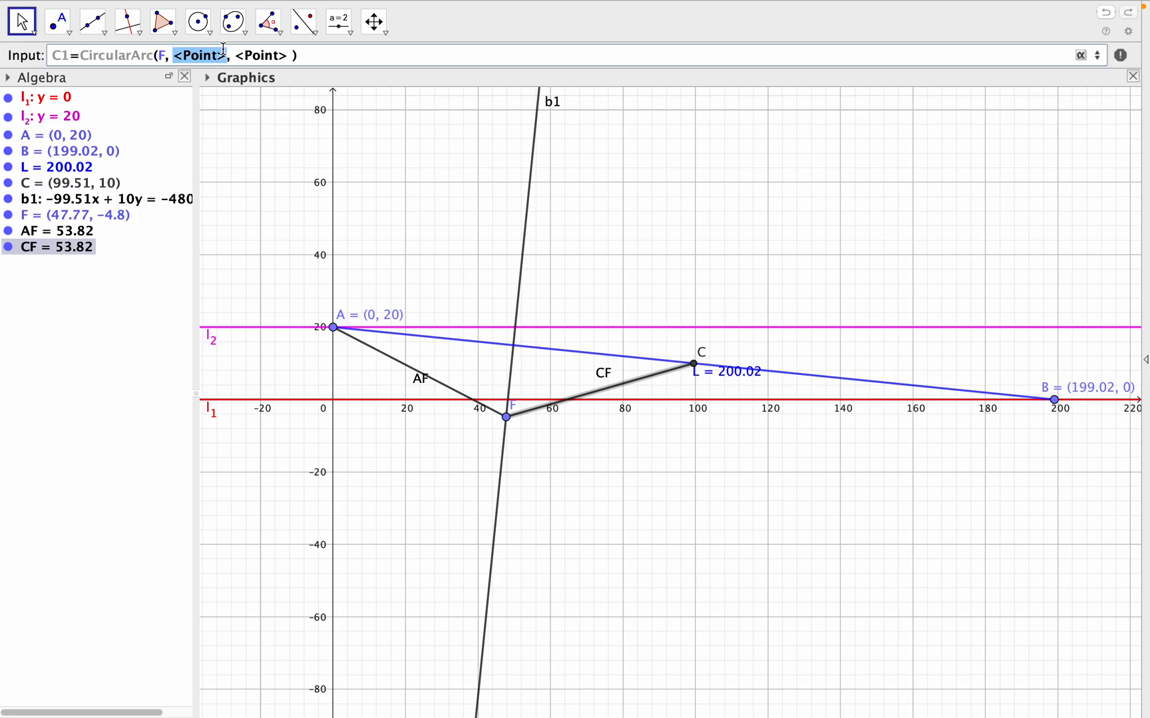
type("C")
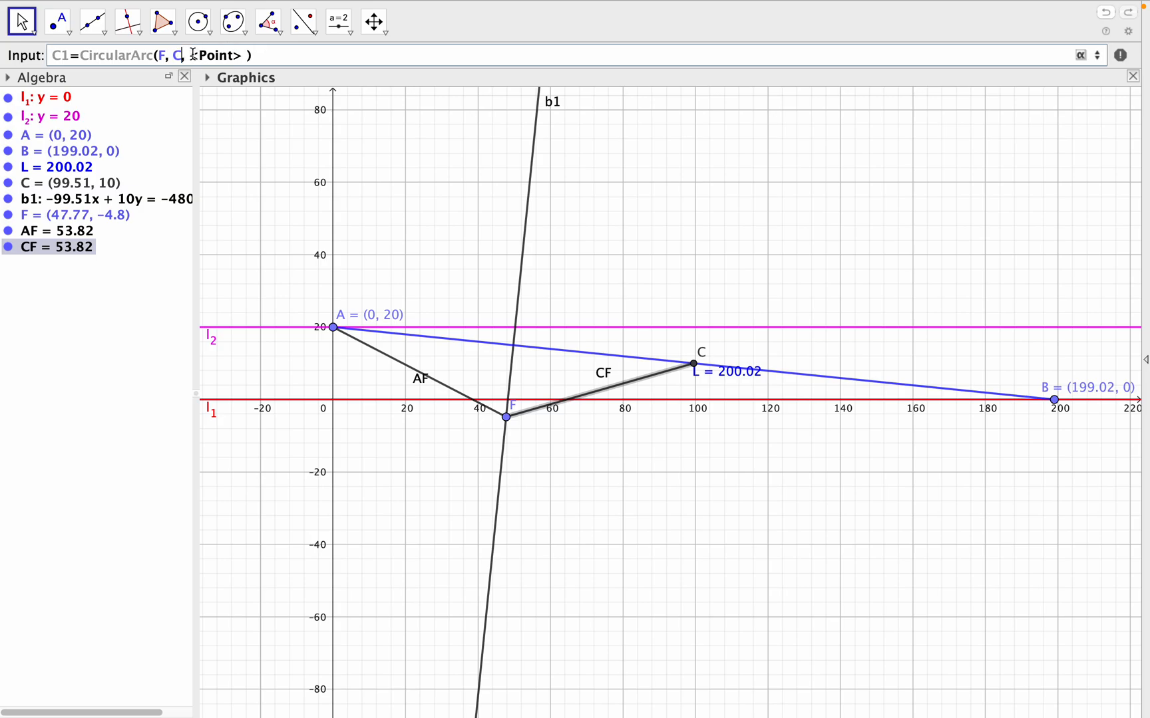
left_click_drag(193, 55, 240, 55)
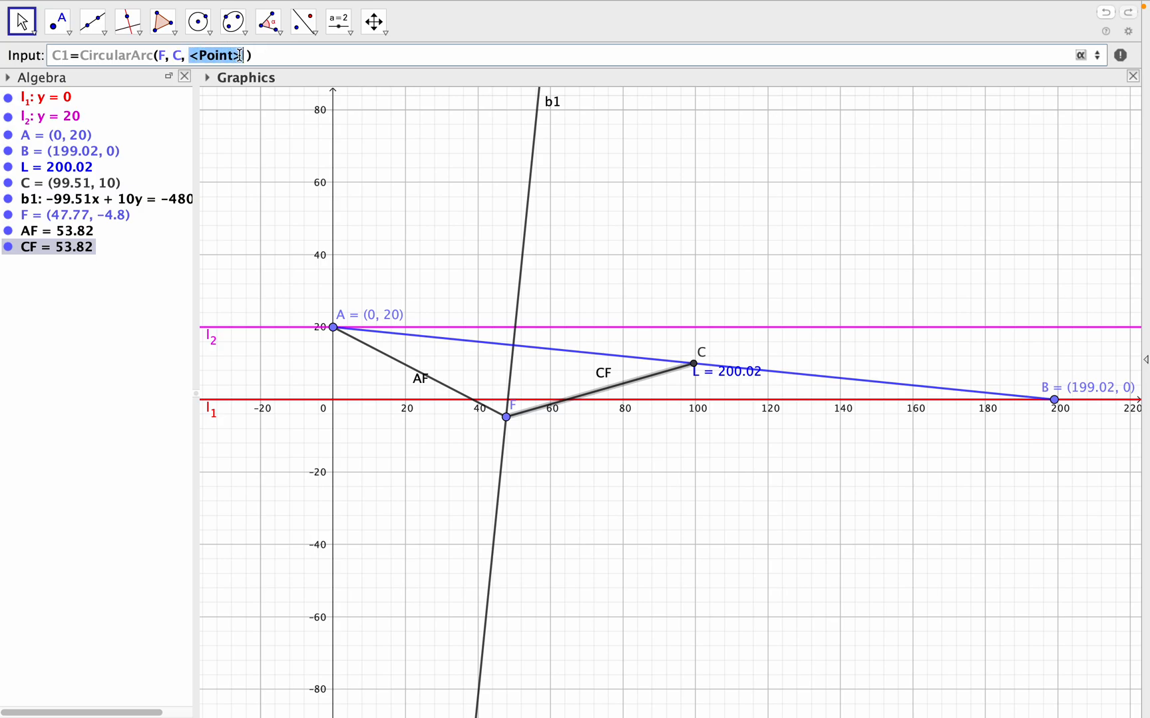
type("A")
key("Return")
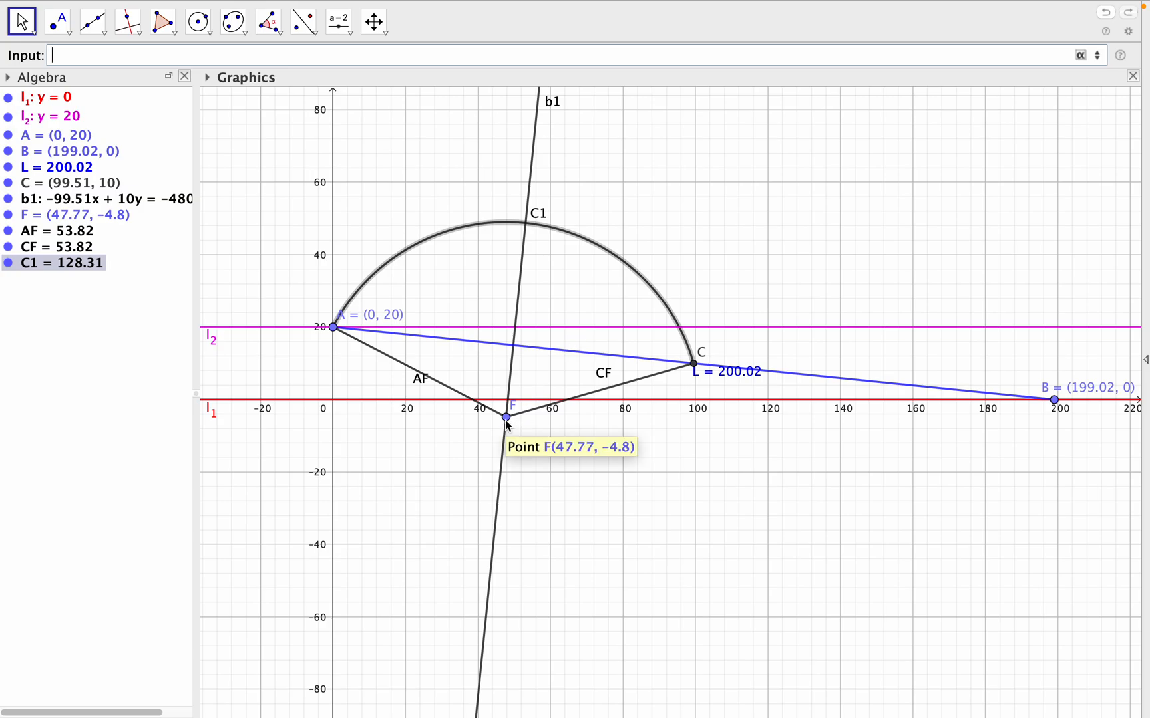
- Move point F down along line b1 to about (30.57, -175.9), flattening arc C1 between A and C
left_click_drag(505, 422, 504, 550)
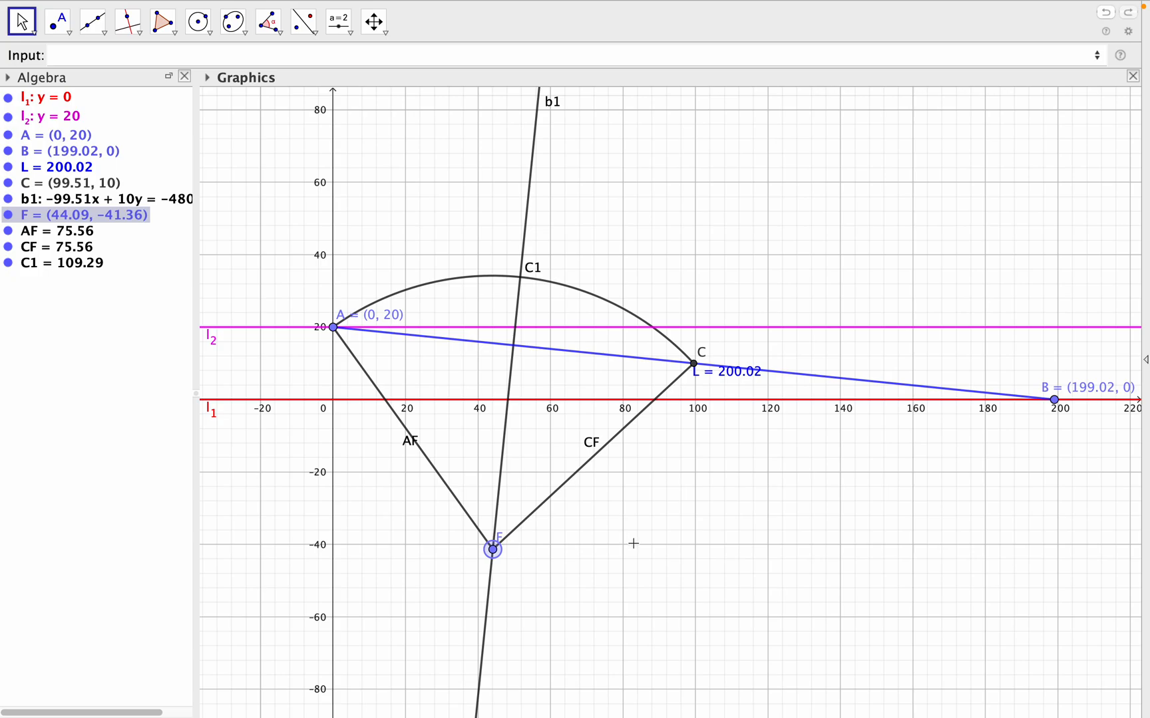
scroll(706, 531, "down", 5)
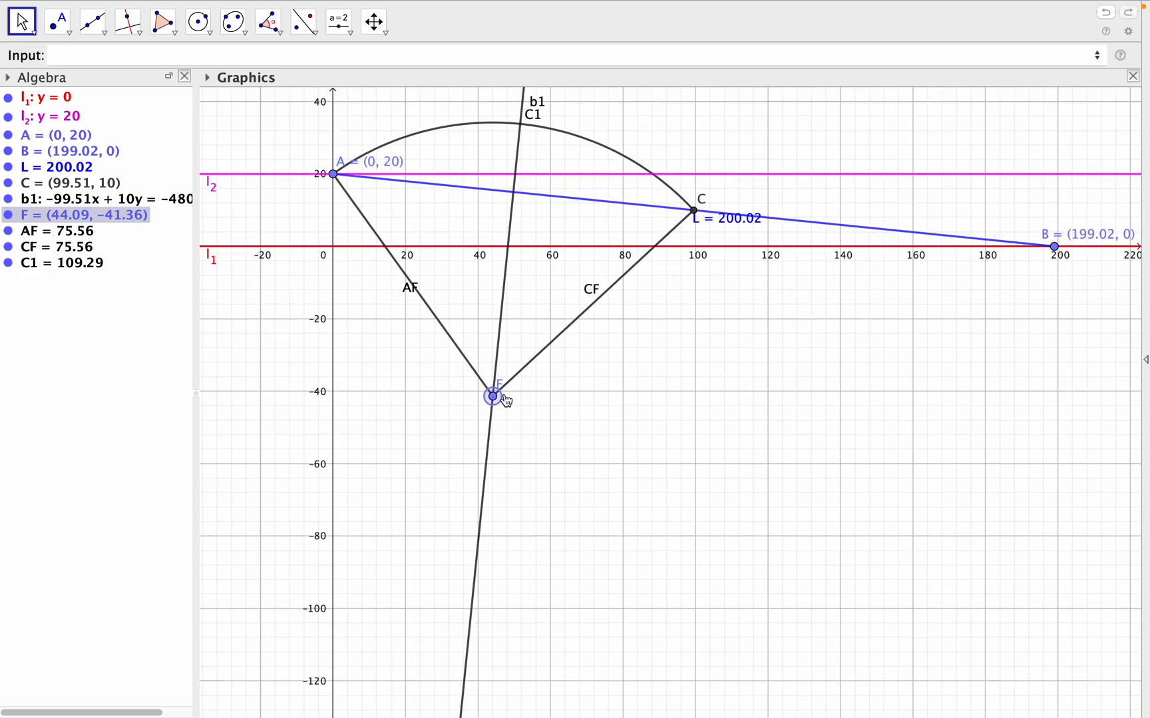
left_click_drag(495, 404, 538, 549)
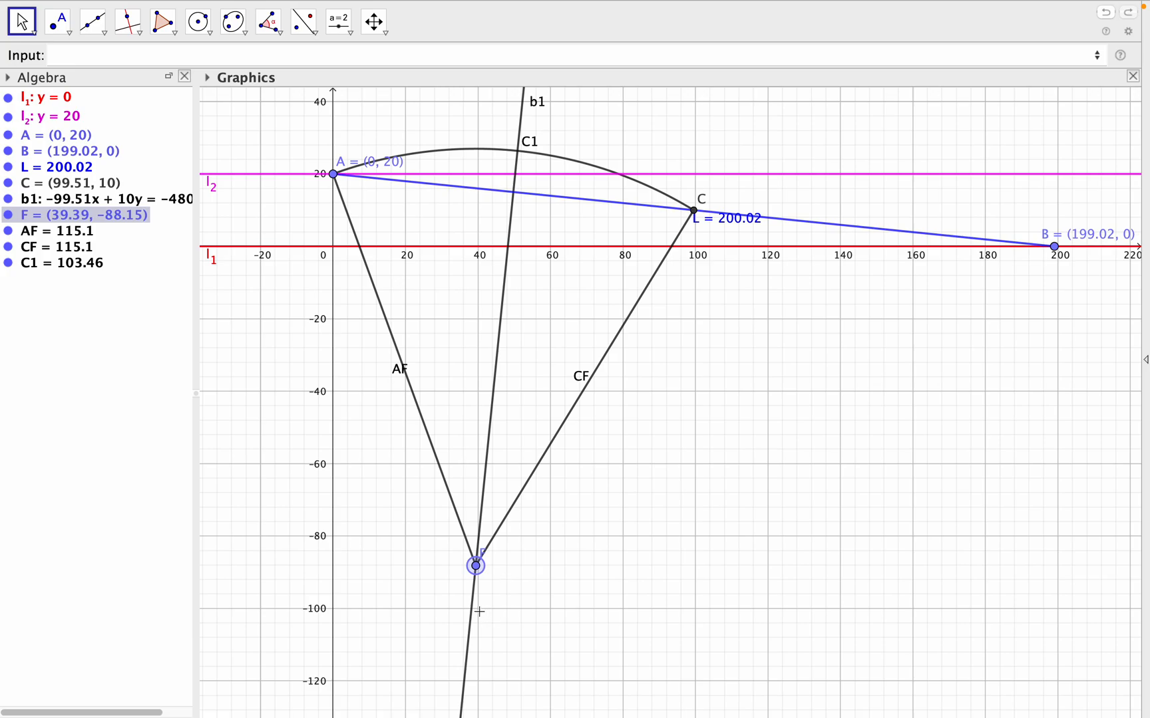
left_click_drag(476, 566, 463, 691)
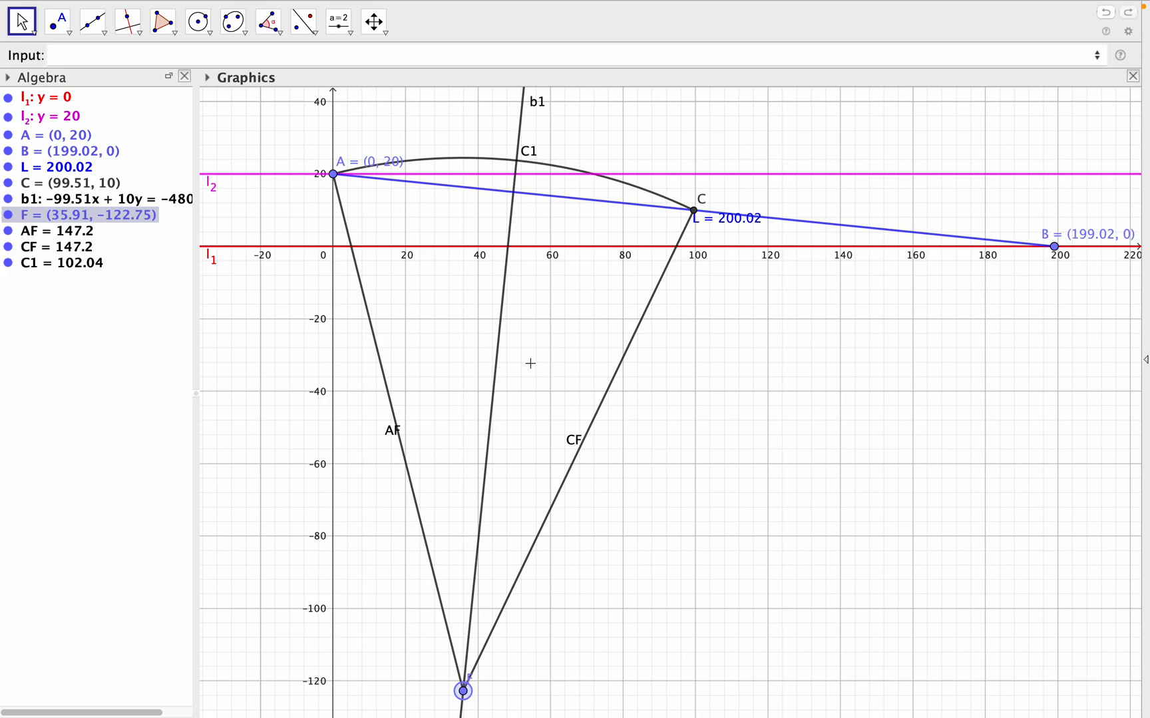
left_click_drag(778, 399, 795, 141)
scroll(791, 136, "down", 3)
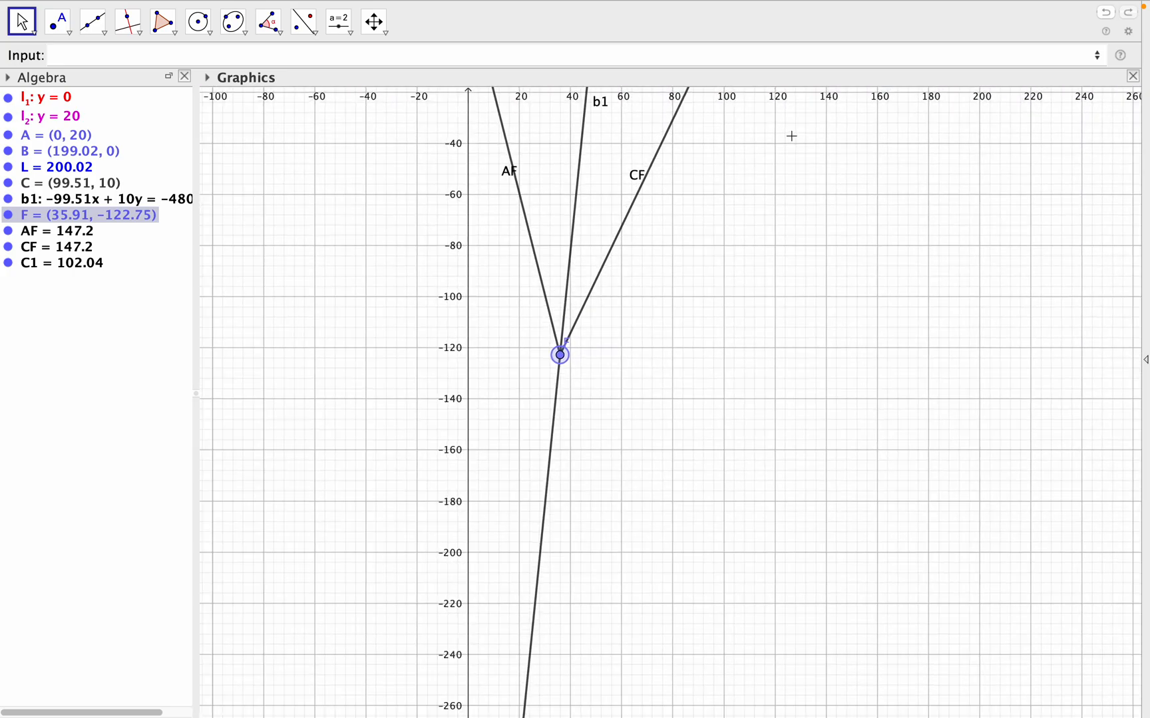
scroll(792, 136, "up", 2)
left_click_drag(794, 141, 800, 302)
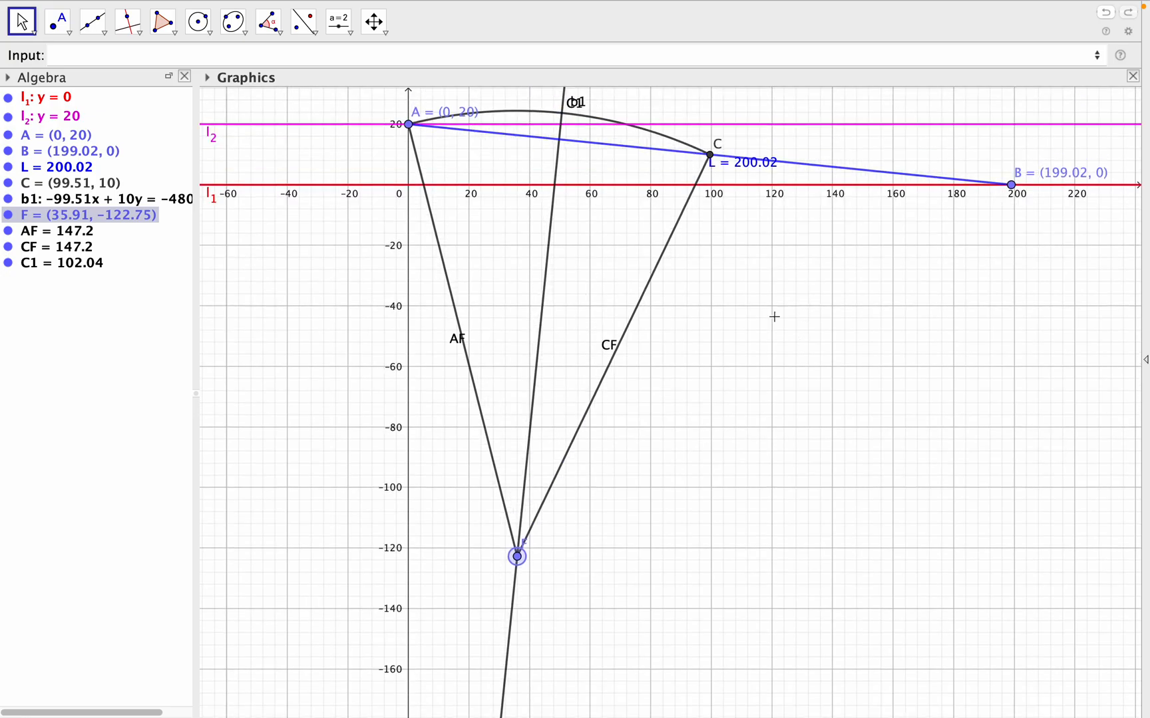
left_click_drag(516, 567, 509, 717)
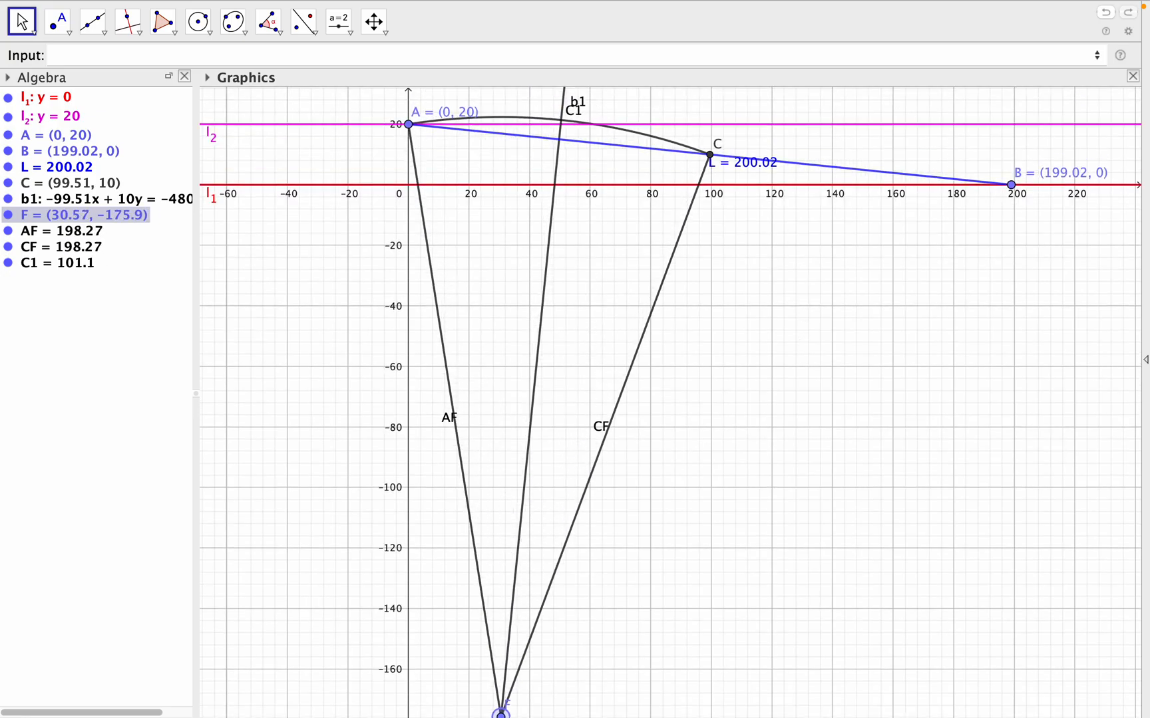
- Move point F farther down line b1 to about (16.79, -313.04), flattening arc C1 between A and C
left_click_drag(776, 522, 775, 415)
scroll(775, 416, "down", 3)
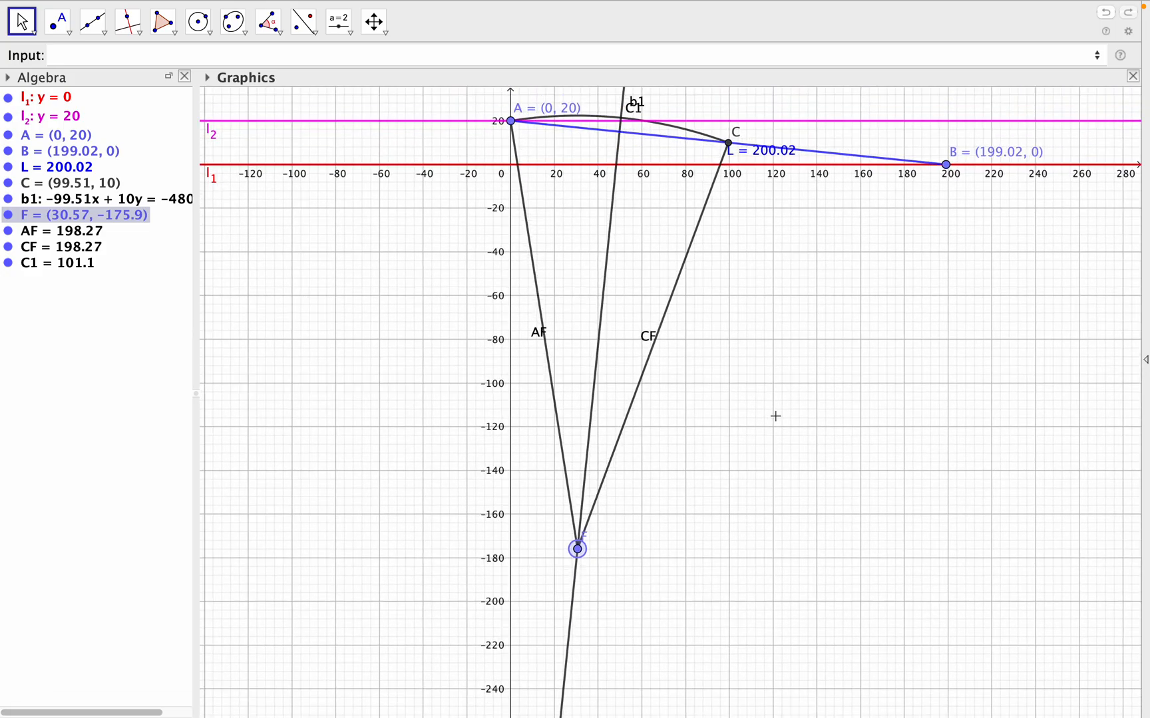
left_click_drag(578, 550, 567, 650)
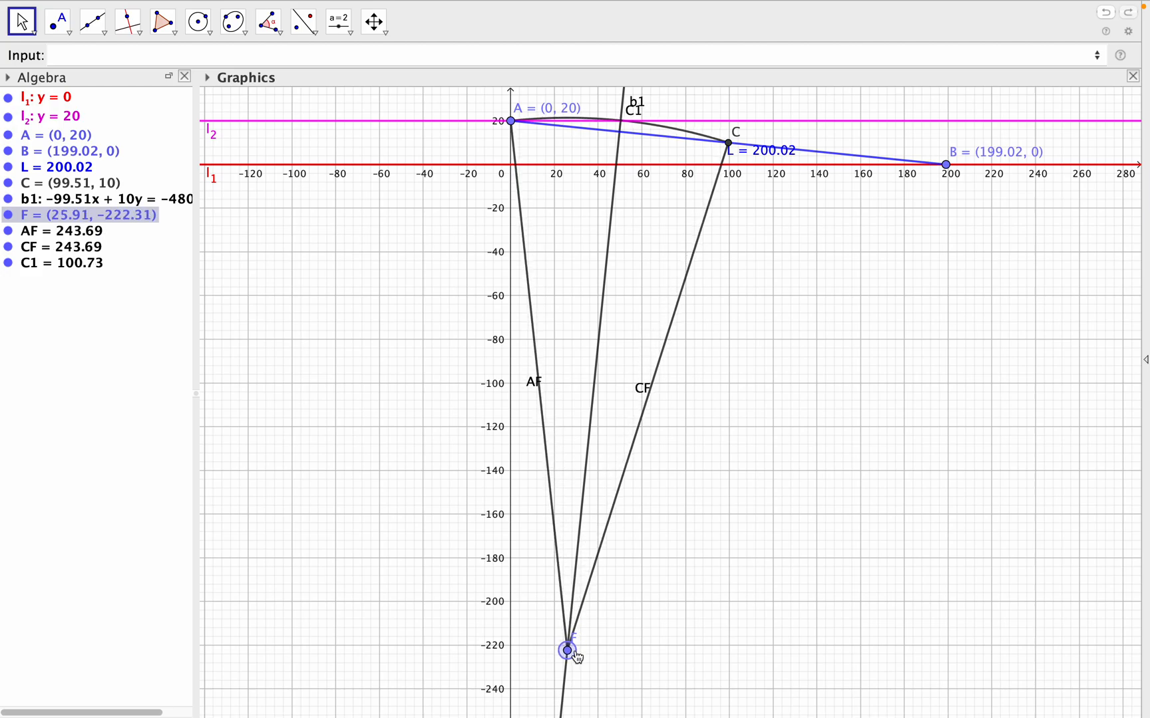
left_click_drag(762, 567, 761, 483)
left_click_drag(568, 576, 557, 679)
left_click_drag(807, 433, 810, 562)
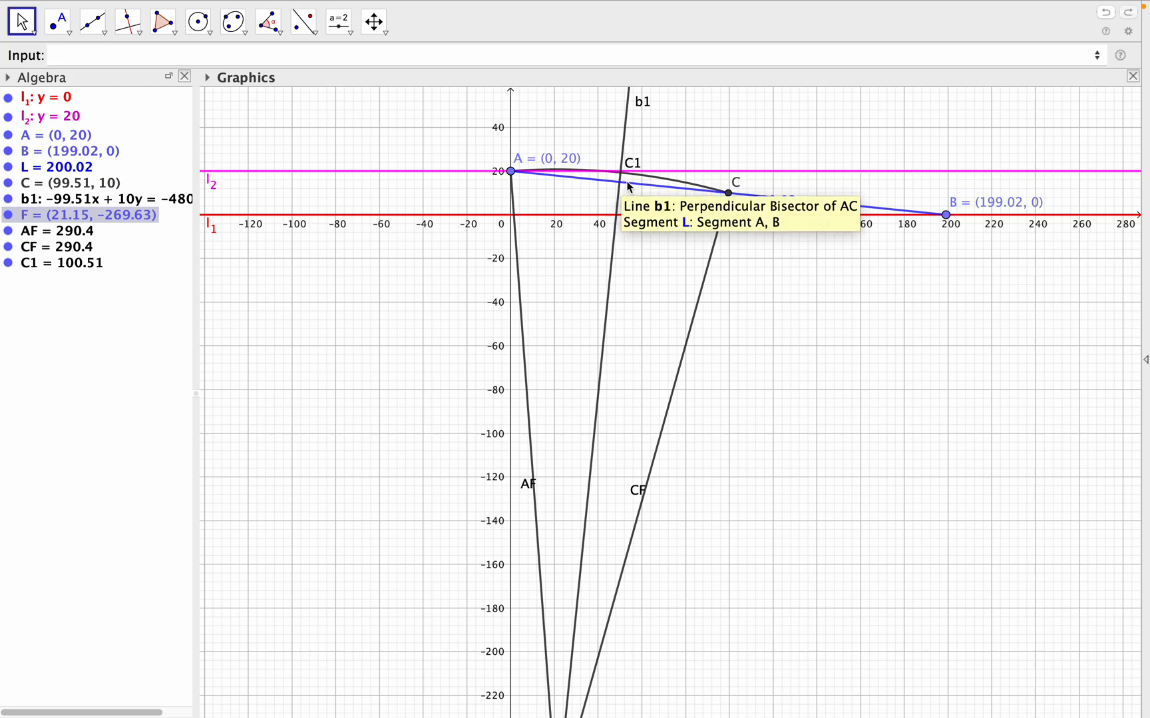
left_click_drag(791, 401, 802, 201)
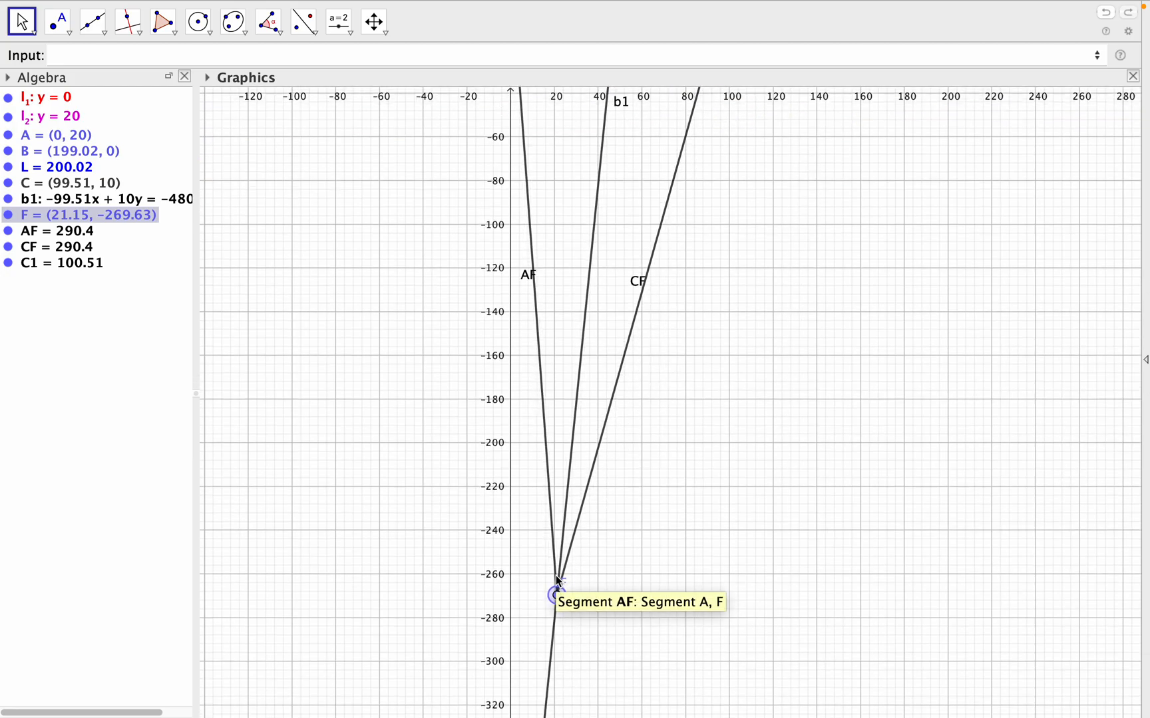
left_click_drag(560, 592, 556, 690)
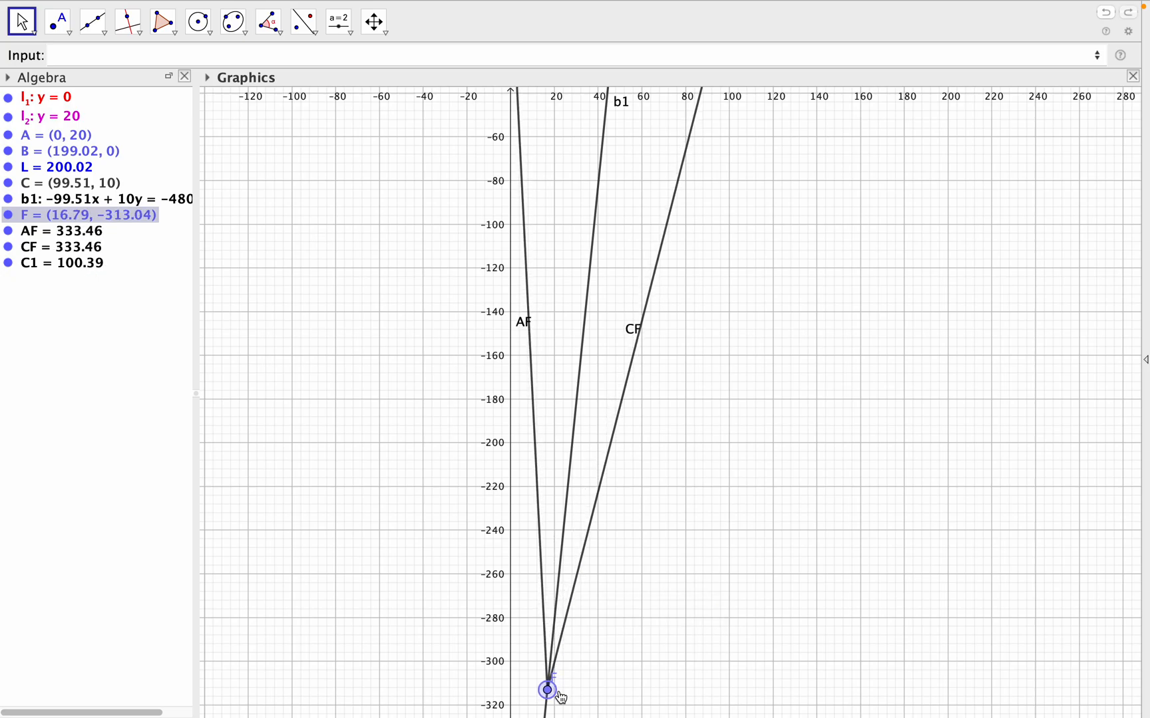
- Continue moving point F down line b1 to about (1.02, -469.95), close to the y-axis
scroll(729, 569, "down", 5)
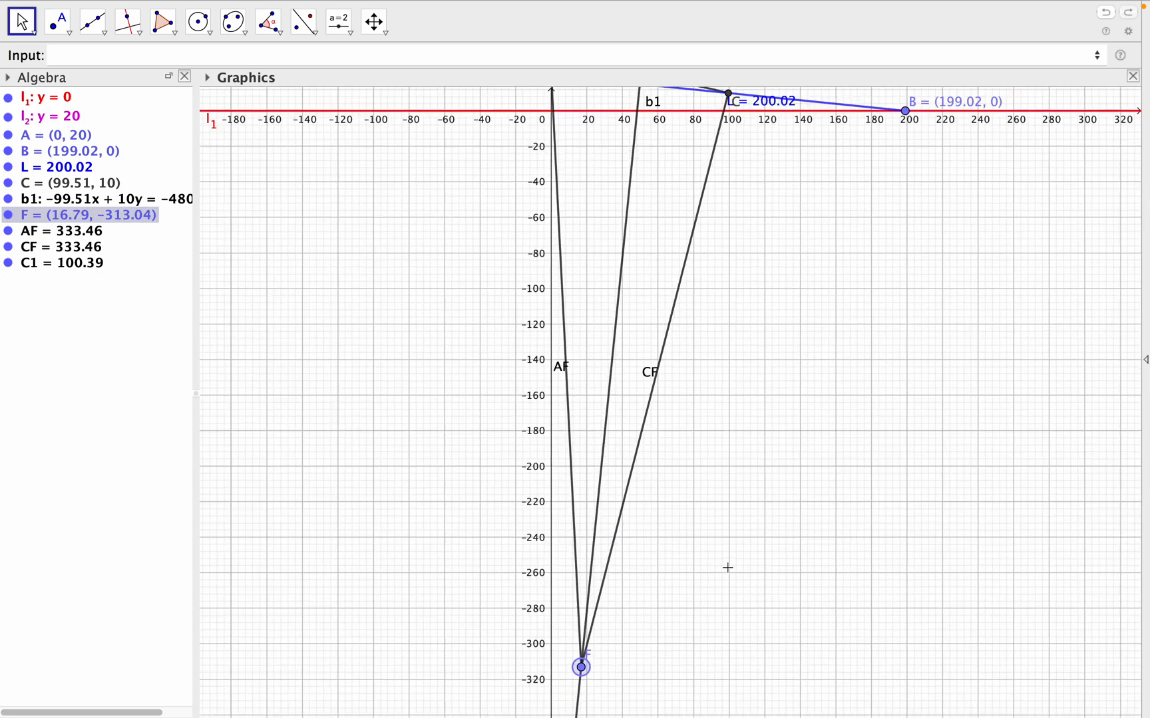
left_click_drag(611, 646, 604, 715)
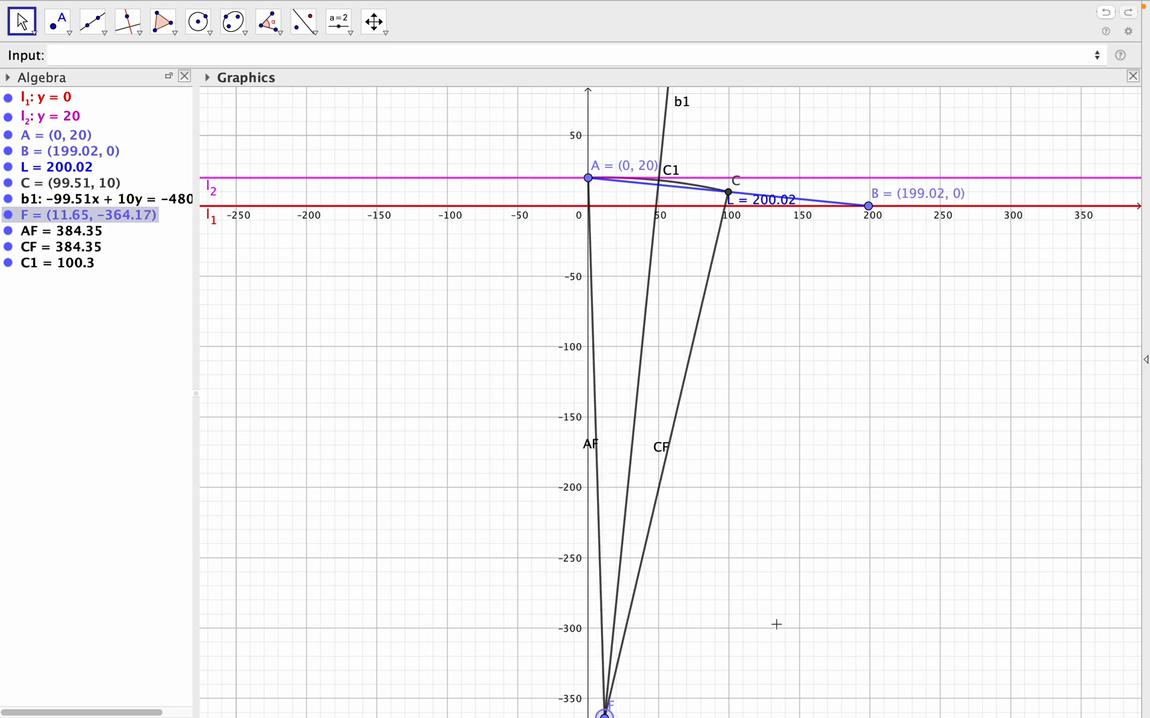
left_click_drag(775, 625, 791, 516)
scroll(791, 516, "down", 2)
scroll(791, 516, "down", 1)
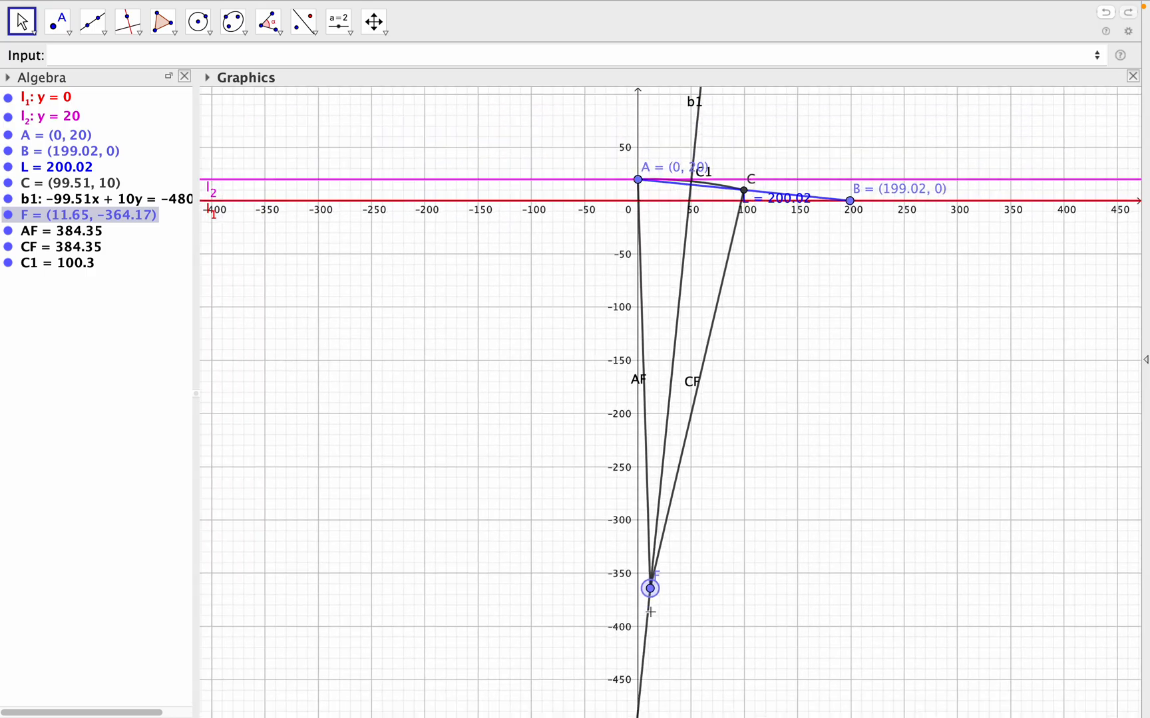
left_click_drag(651, 590, 649, 666)
scroll(681, 647, "down", 3)
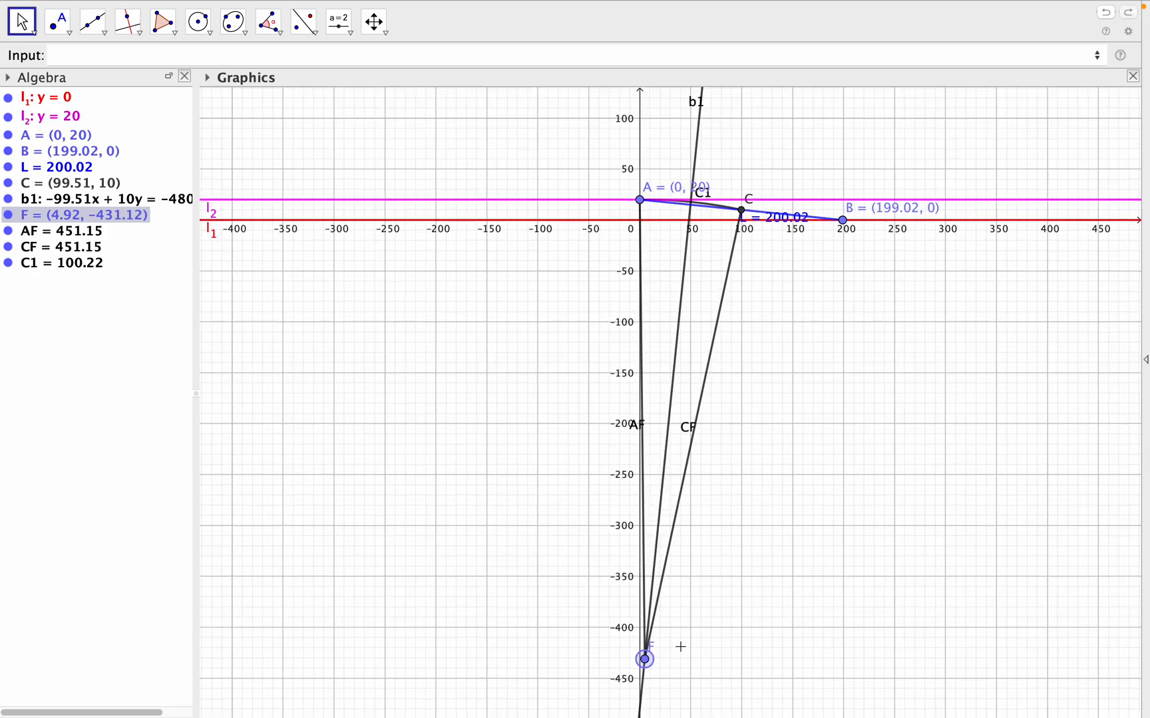
left_click_drag(650, 667, 648, 696)
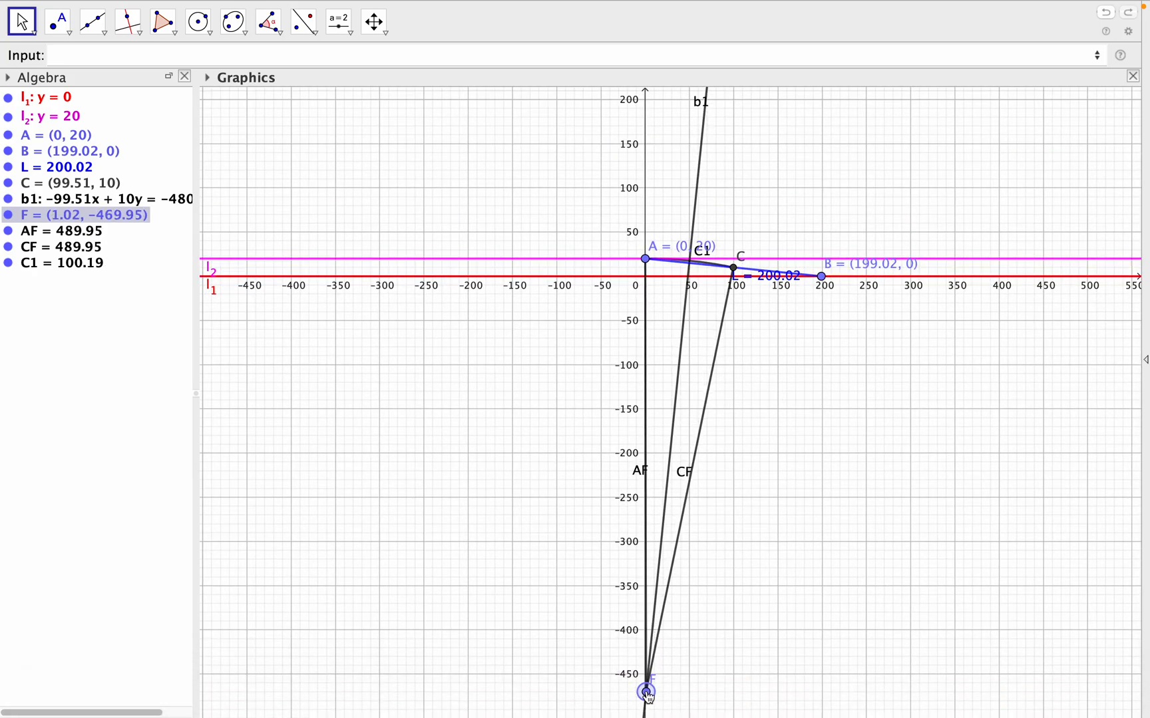
- Move point F along line b1 just past the y-axis, to about (-0.44, -484.5)
scroll(703, 648, "down", 2)
scroll(702, 648, "up", 3)
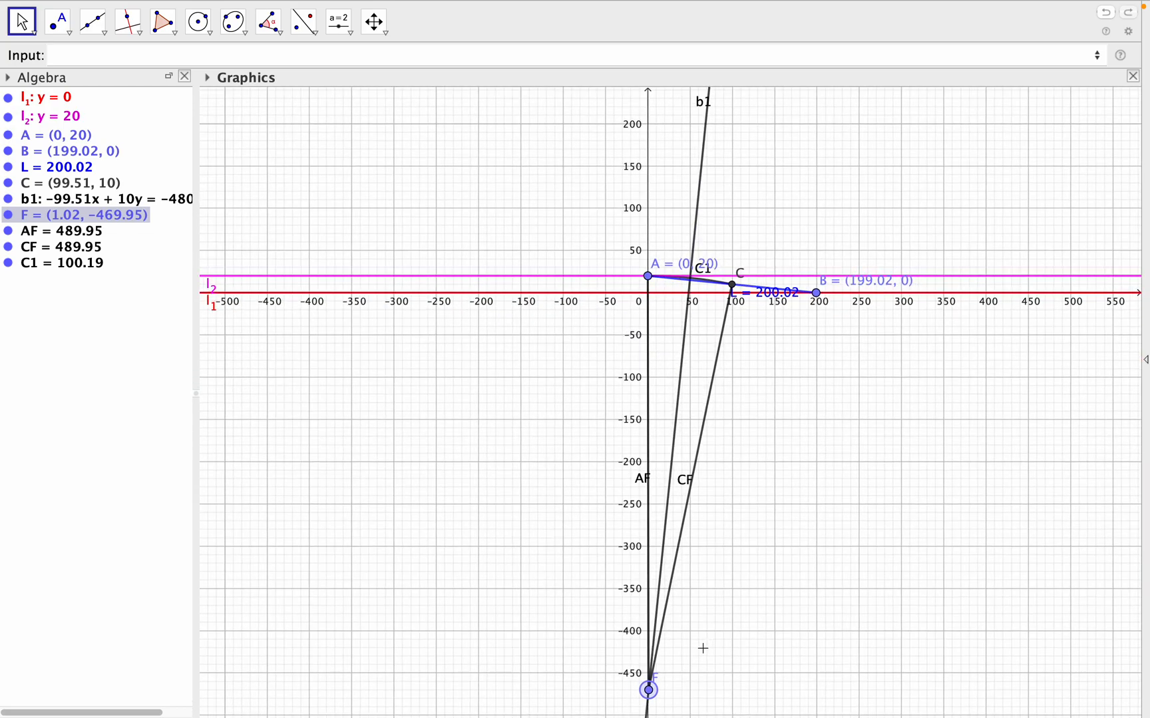
scroll(703, 647, "up", 1)
left_click_drag(769, 622, 792, 482)
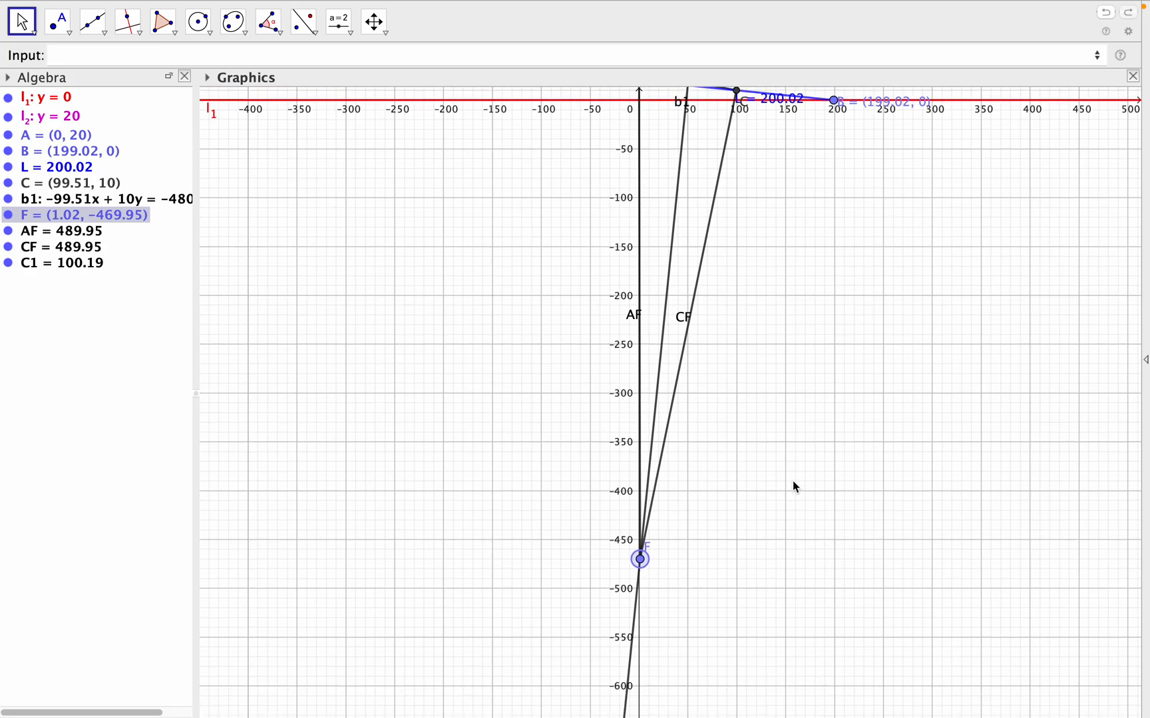
left_click_drag(641, 558, 644, 570)
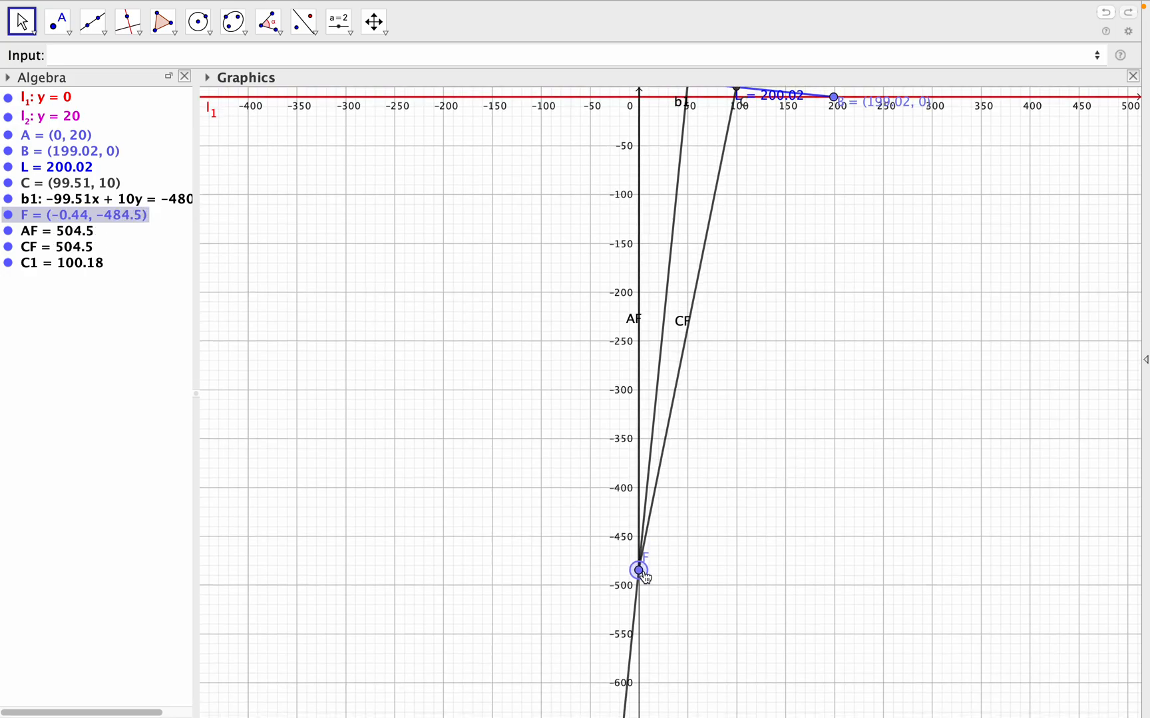
- Nudge point F along line b1 in small increments to (0, -480.14), placing it directly below A
key("Down")
key("Down")
key("Down")
key("Down")
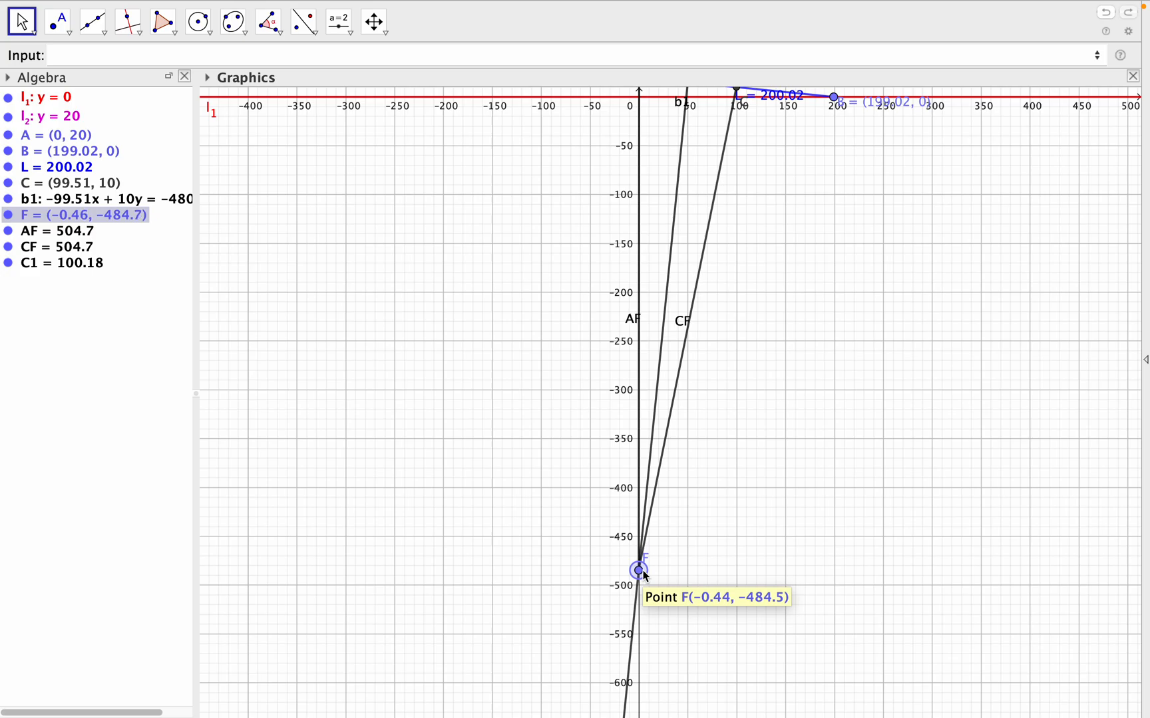
key("Up")
key("Up")
key("Up")
key("Up")
key("Up")
key("Up")
key("Up")
key("Up")
key("Up")
key("Up")
key("Up")
key("Up")
key("Up")
key("Up")
key("Up")
key("Up")
key("Up")
key("Up")
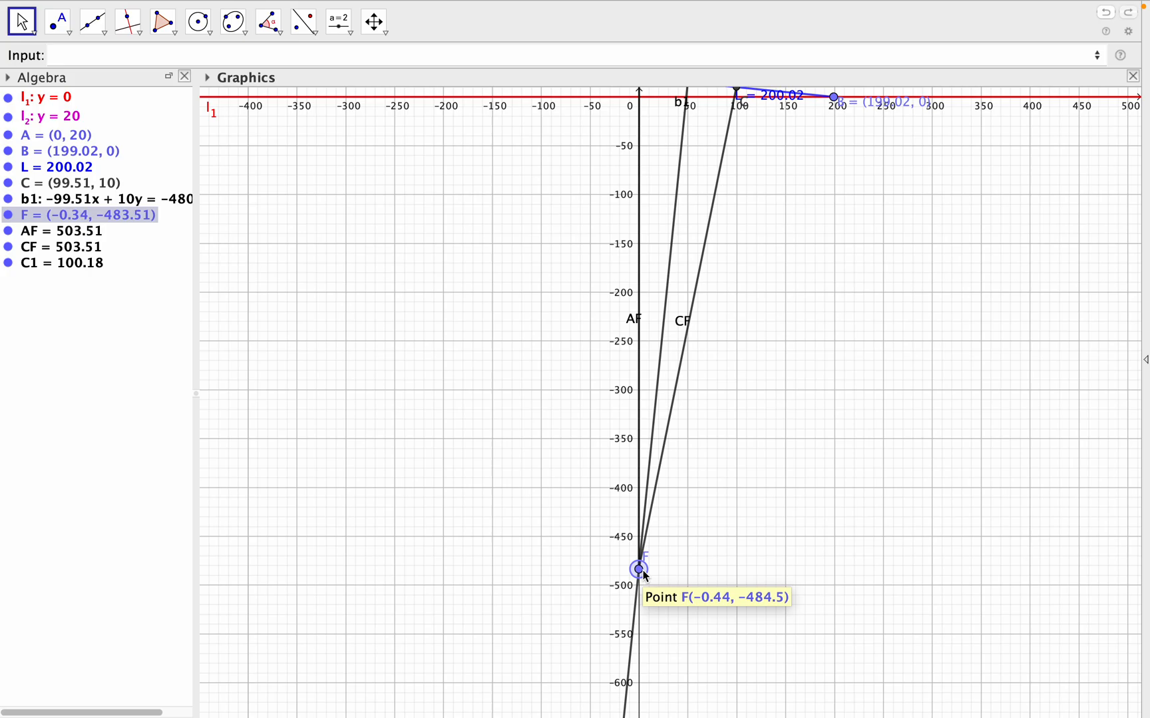
key("Up")
key("Up")
key("Up")
key("Up")
key("Up")
key("Up")
key("Up")
key("Up")
key("Up")
key("Up")
key("Up")
key("Up")
key("Up")
key("Up")
key("Up")
key("Up")
key("Up")
key("Up")
key("Up")
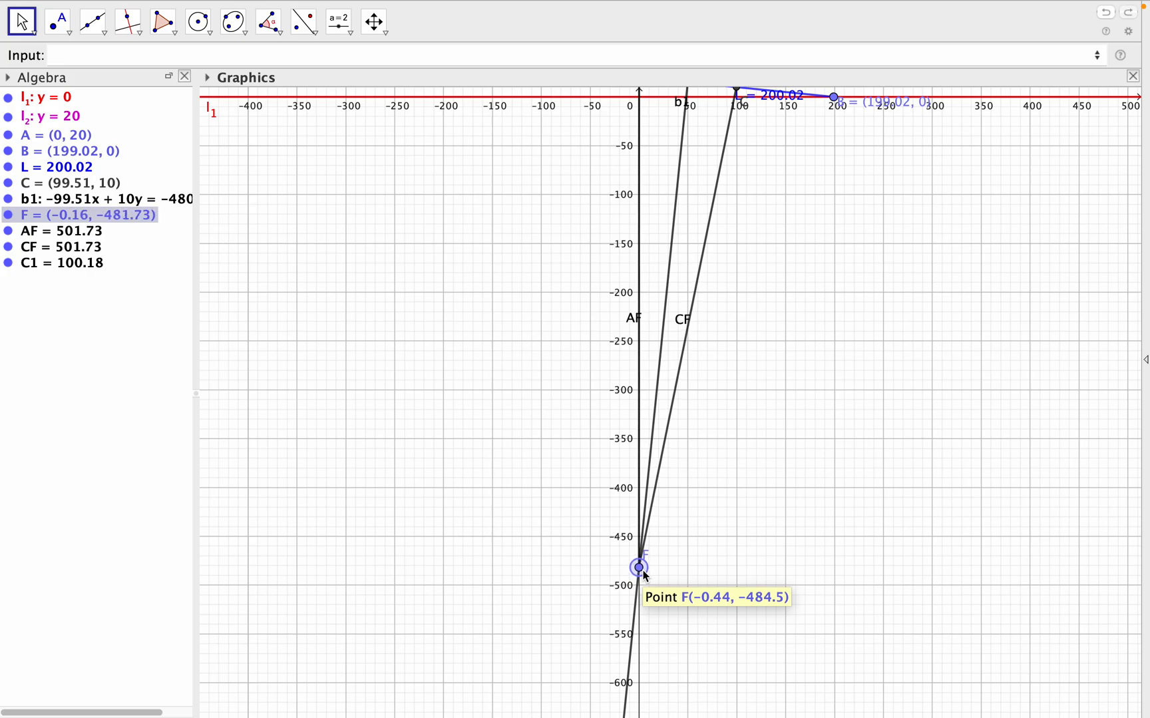
key("Up")
key("Up")
key("Up")
key("Up")
key("Up")
key("Up")
key("Up")
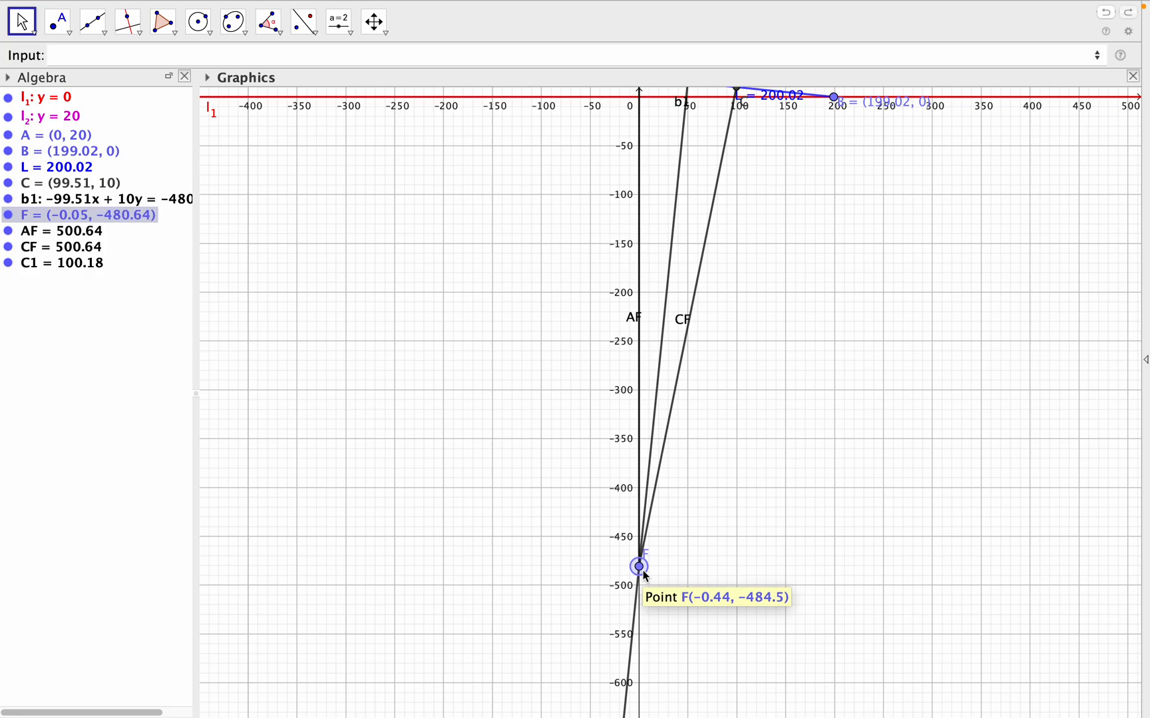
key("Up")
key("Up")
key("Up")
key("Up")
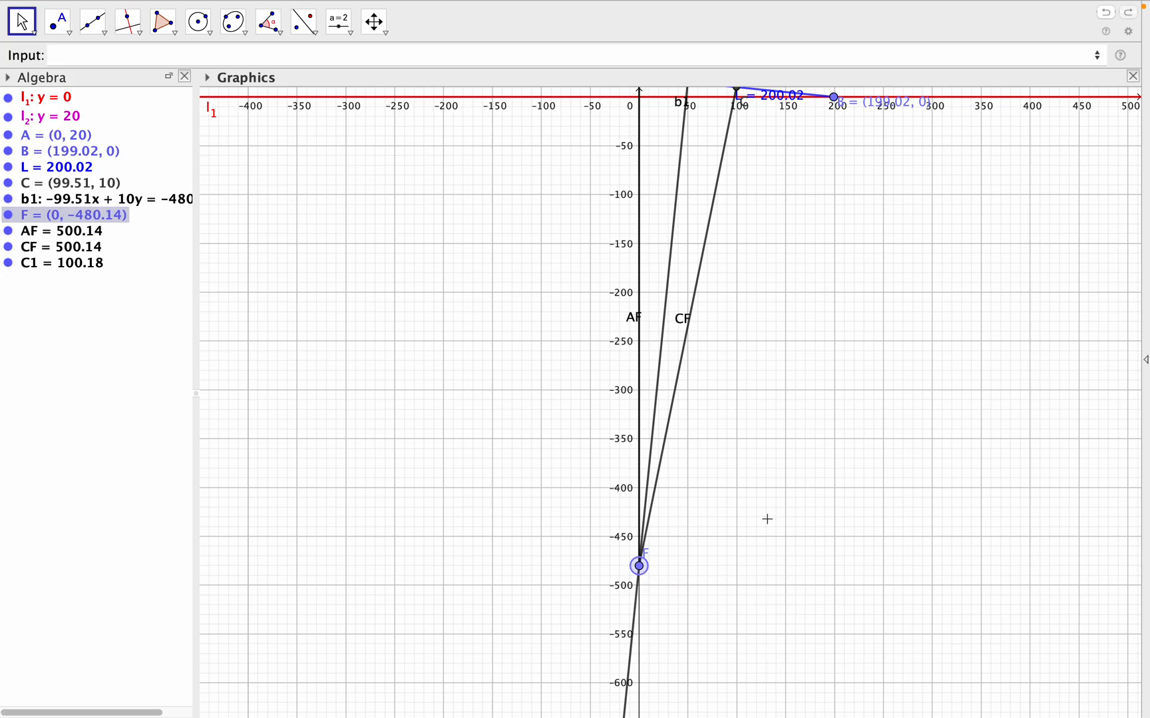
- Examine how arc C1 meets line y = 20 at A and how it runs to midpoint C
left_click_drag(826, 437, 830, 504)
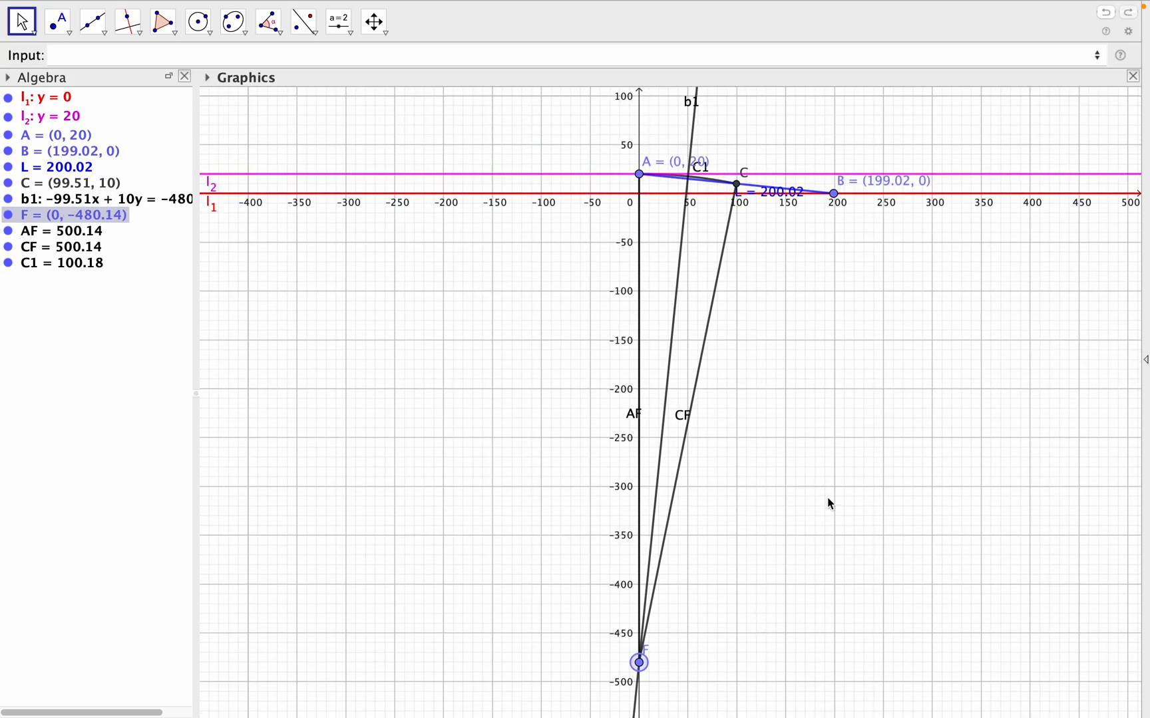
scroll(827, 498, "down", 3)
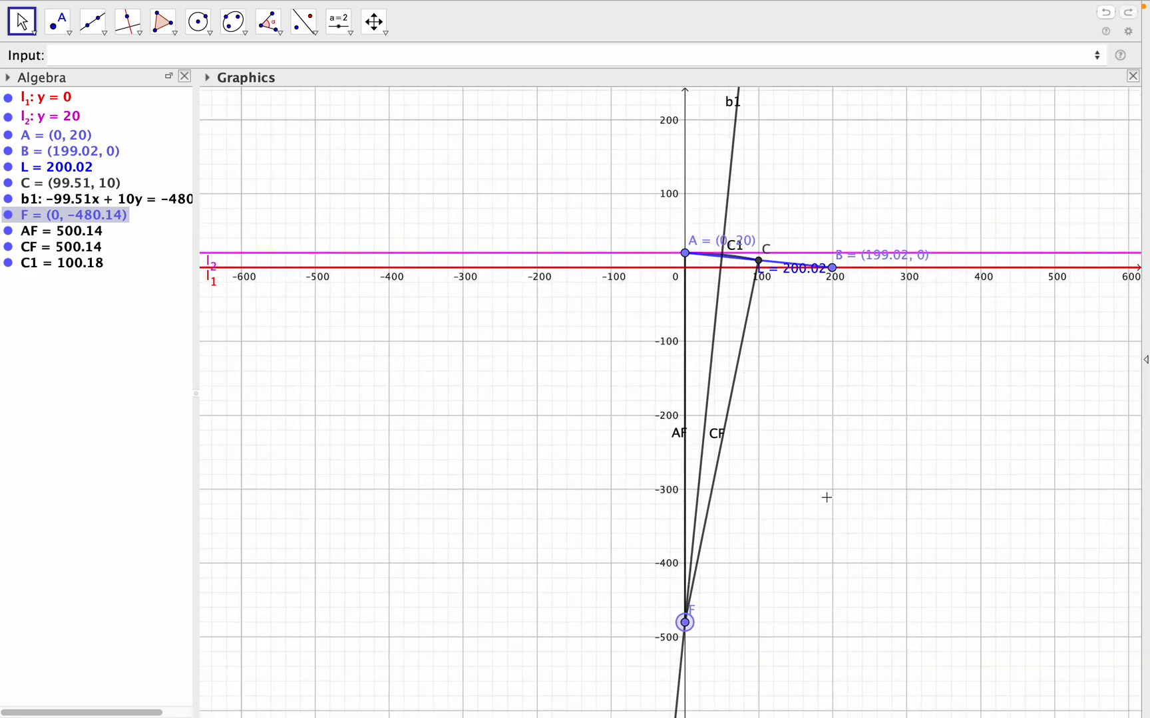
scroll(829, 513, "up", 4)
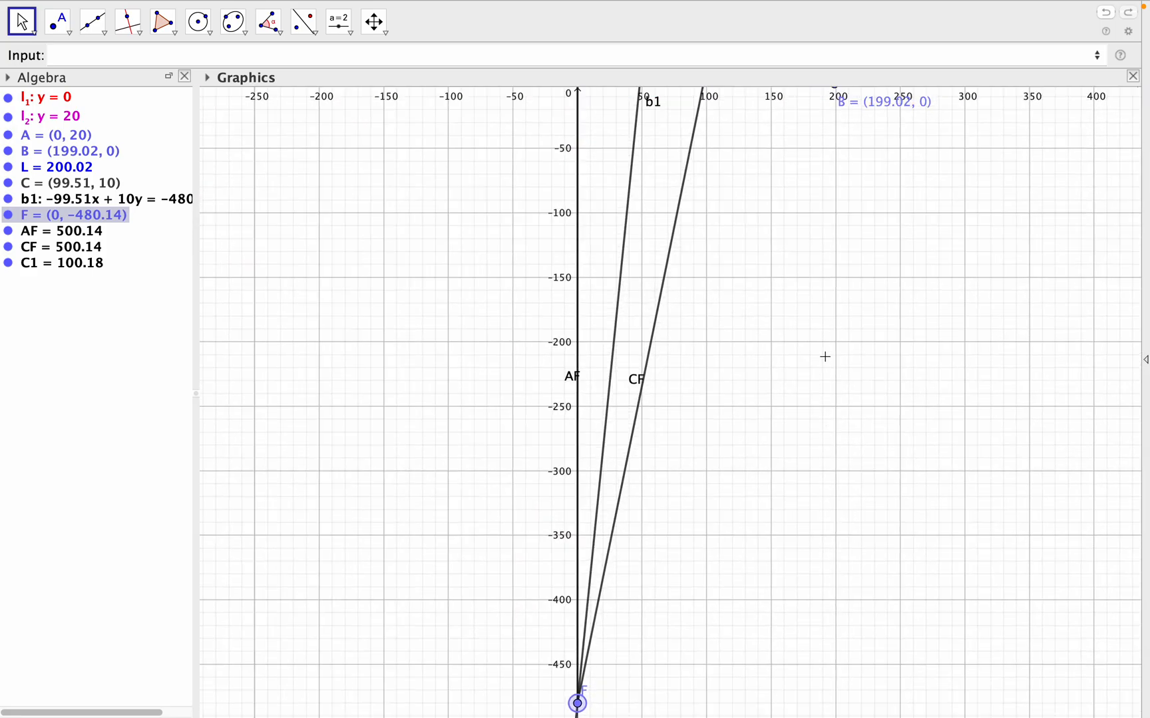
left_click_drag(827, 404, 817, 513)
scroll(819, 513, "down", 2)
scroll(818, 514, "up", 2)
scroll(818, 514, "up", 2)
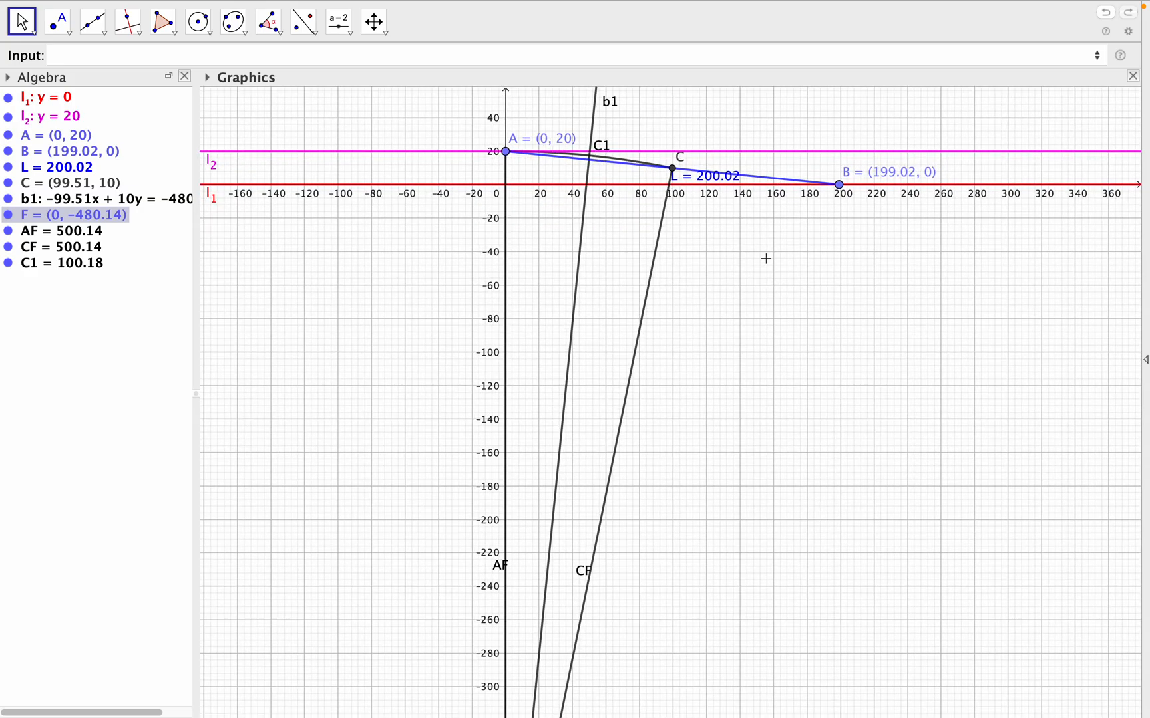
scroll(763, 320, "down", 2)
scroll(762, 320, "up", 3)
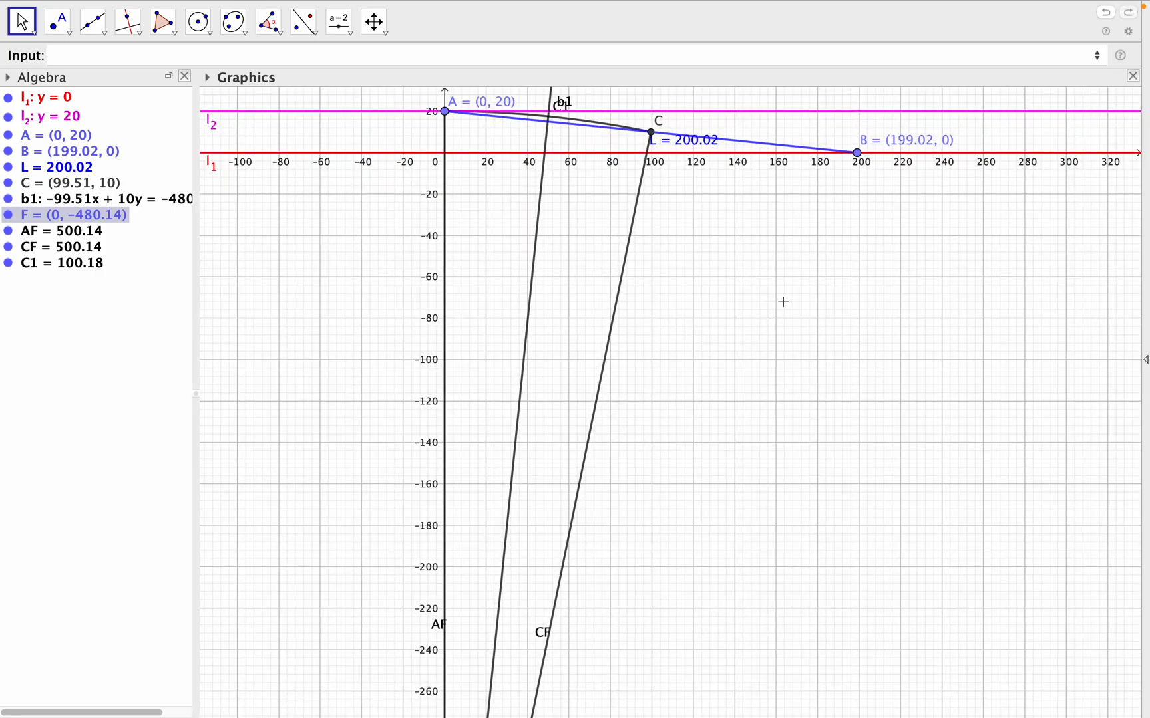
- Move arc C1's label clear of line b1's label
left_click(565, 108)
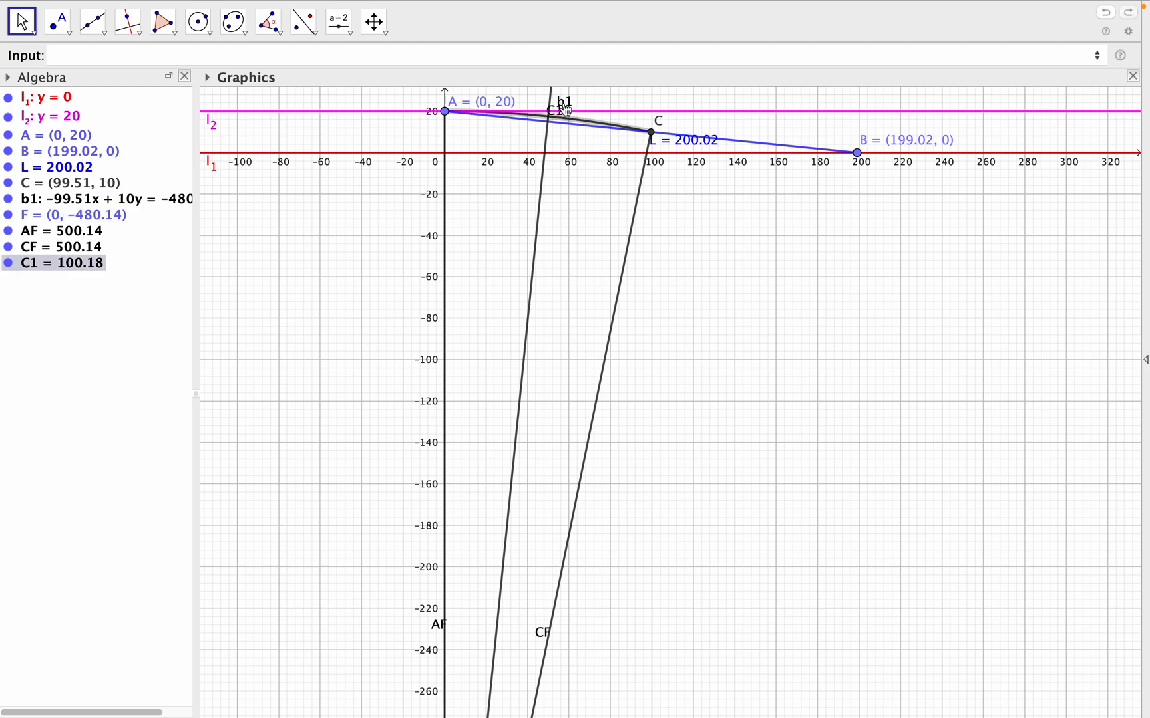
left_click_drag(565, 103, 546, 105)
scroll(690, 213, "up", 2)
scroll(697, 219, "up", 5)
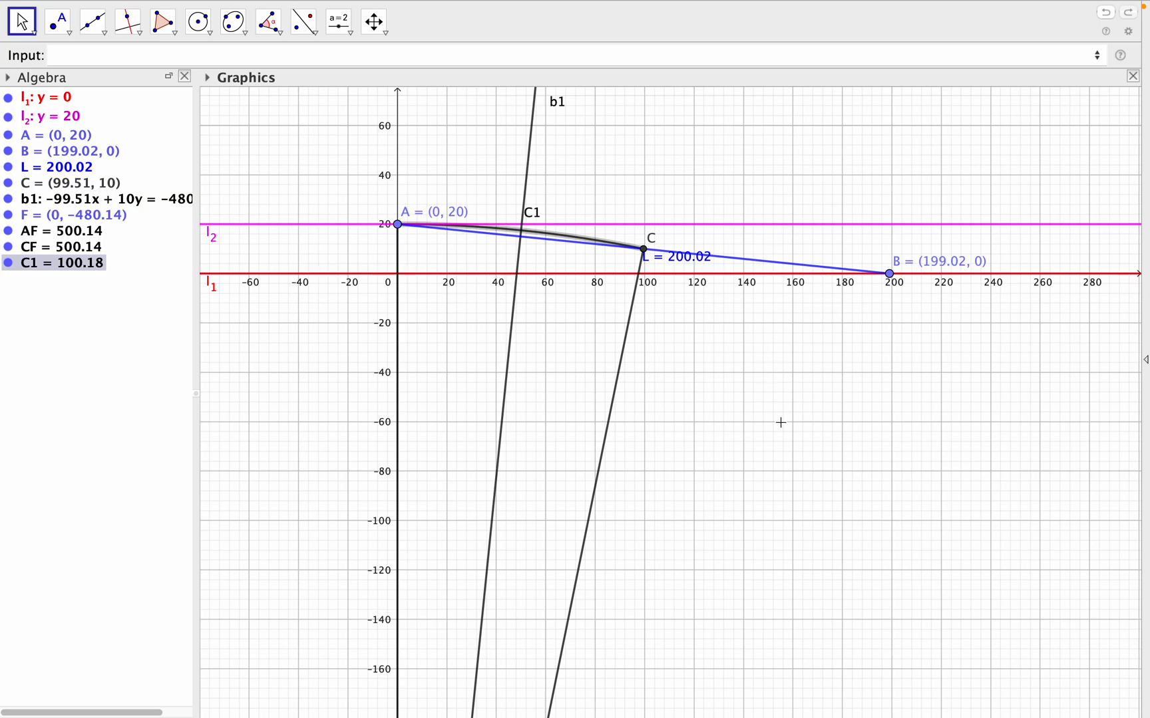
left_click(122, 61)
type("b2")
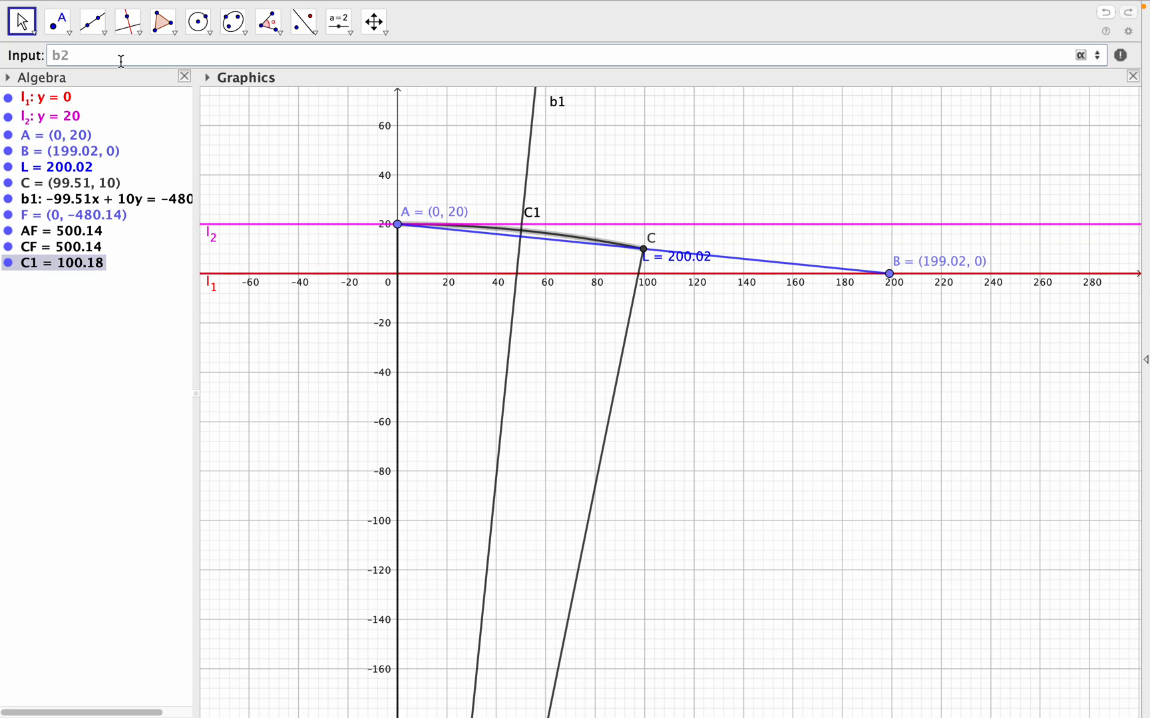
type(":perp")
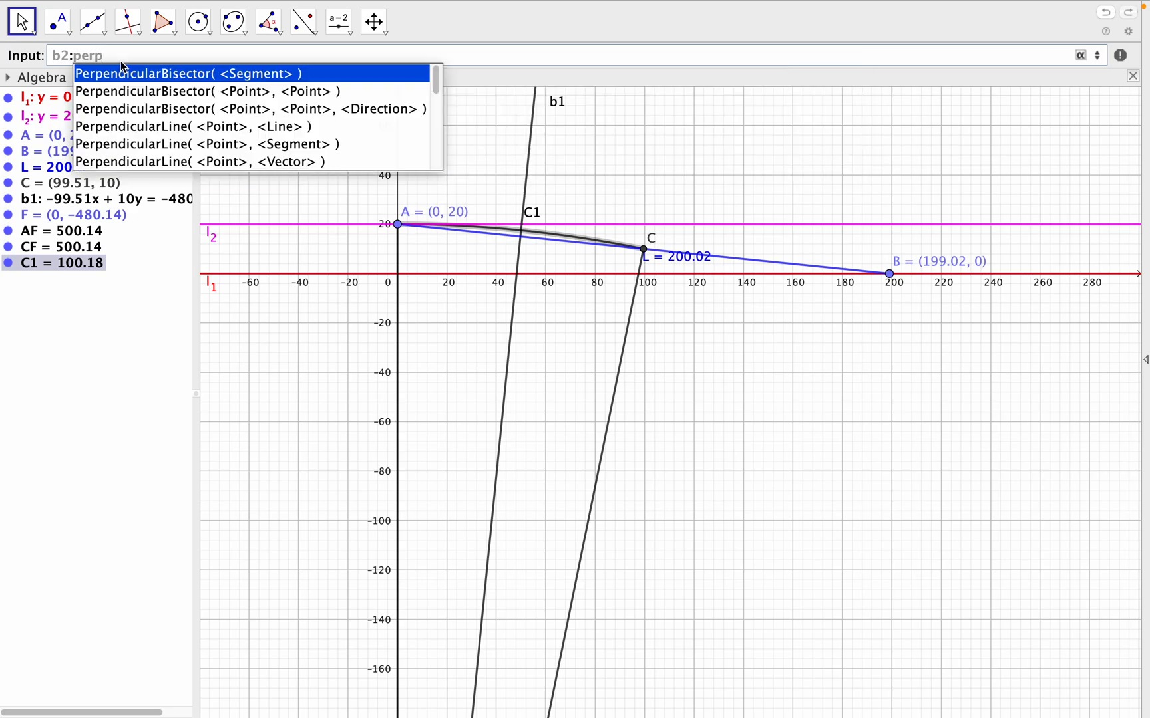
left_click(169, 77)
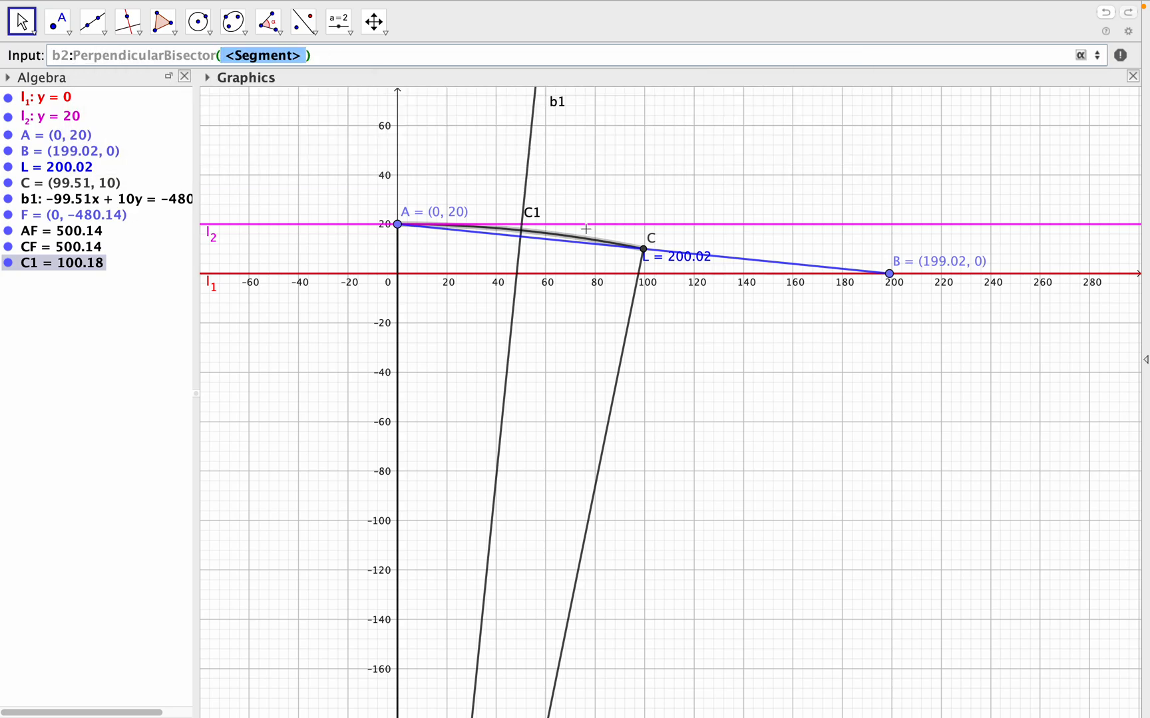
- Create the perpendicular bisector of points B and C with the command b2:PerpendicularBisector(B, C)
left_click(323, 61)
left_click_drag(323, 60, 52, 57)
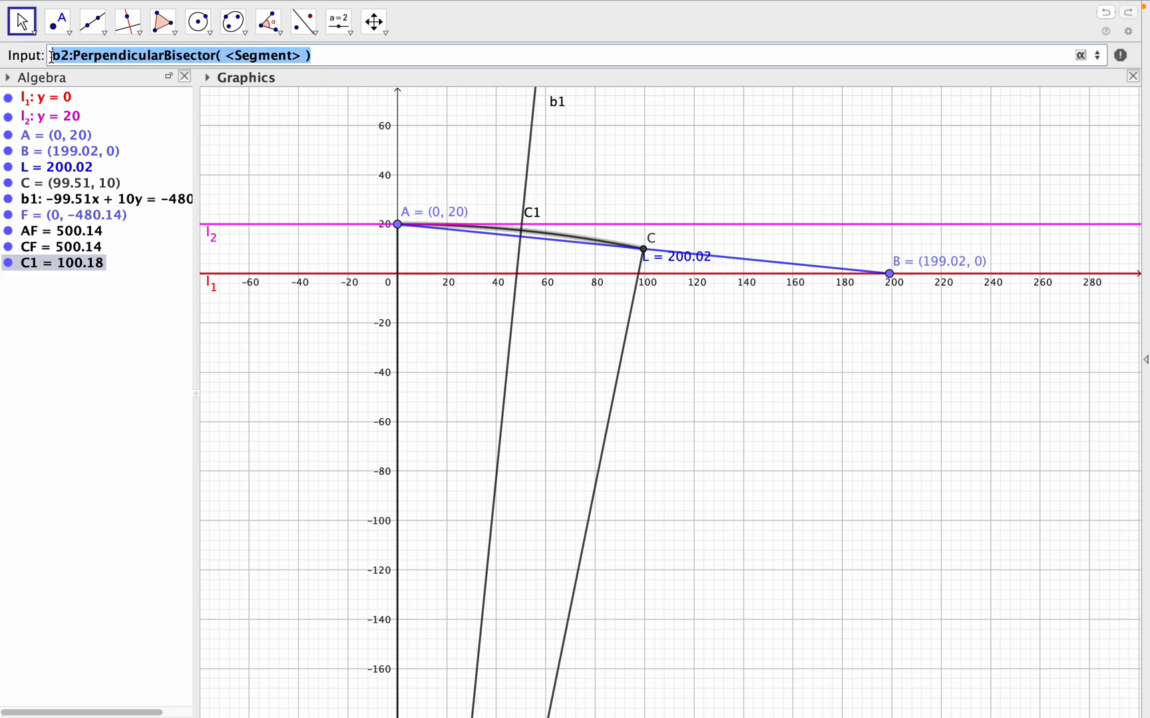
type("b")
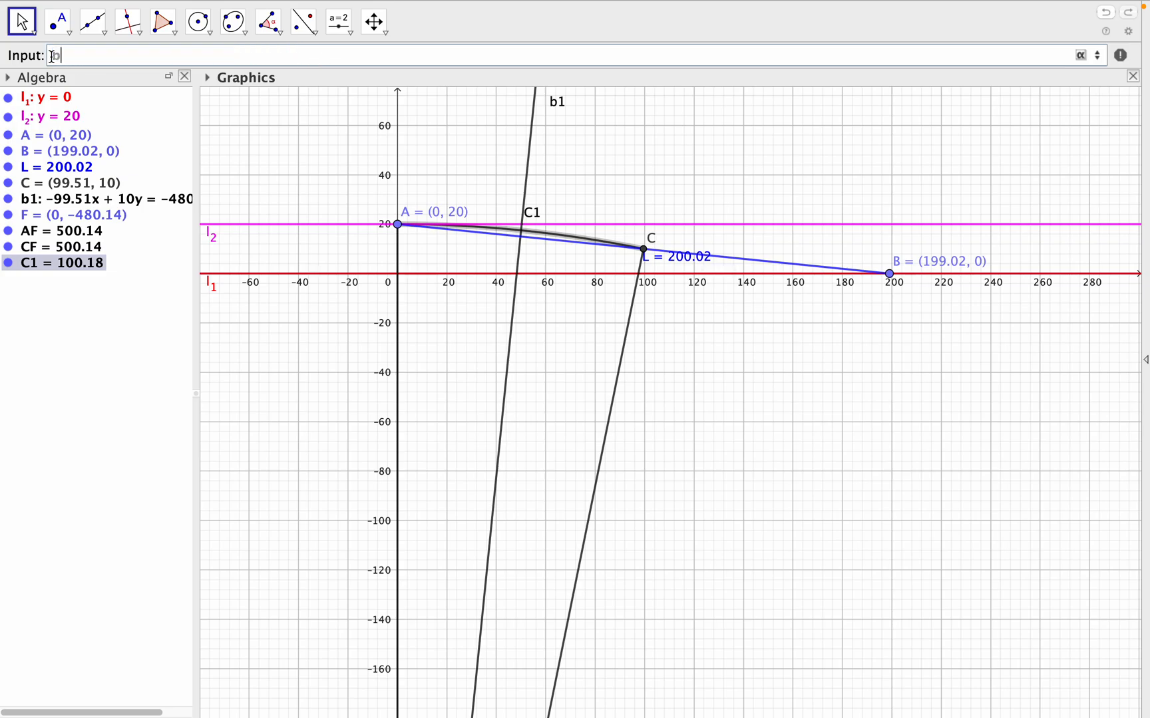
type("2:perpe")
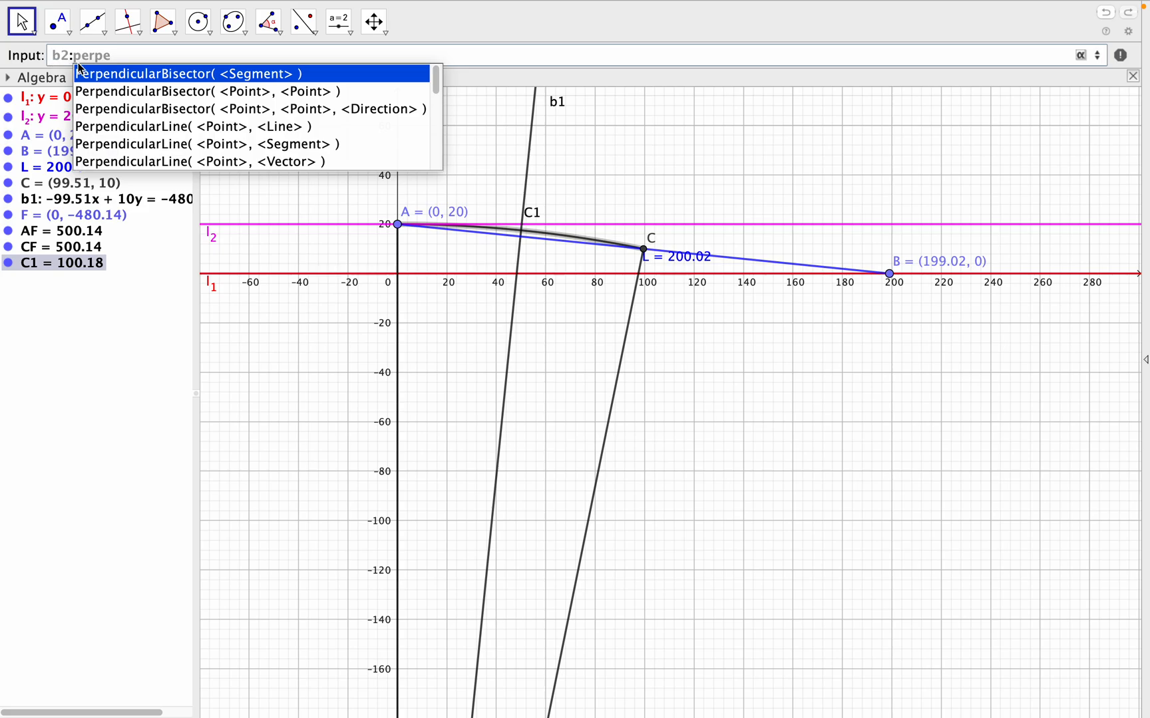
left_click(404, 91)
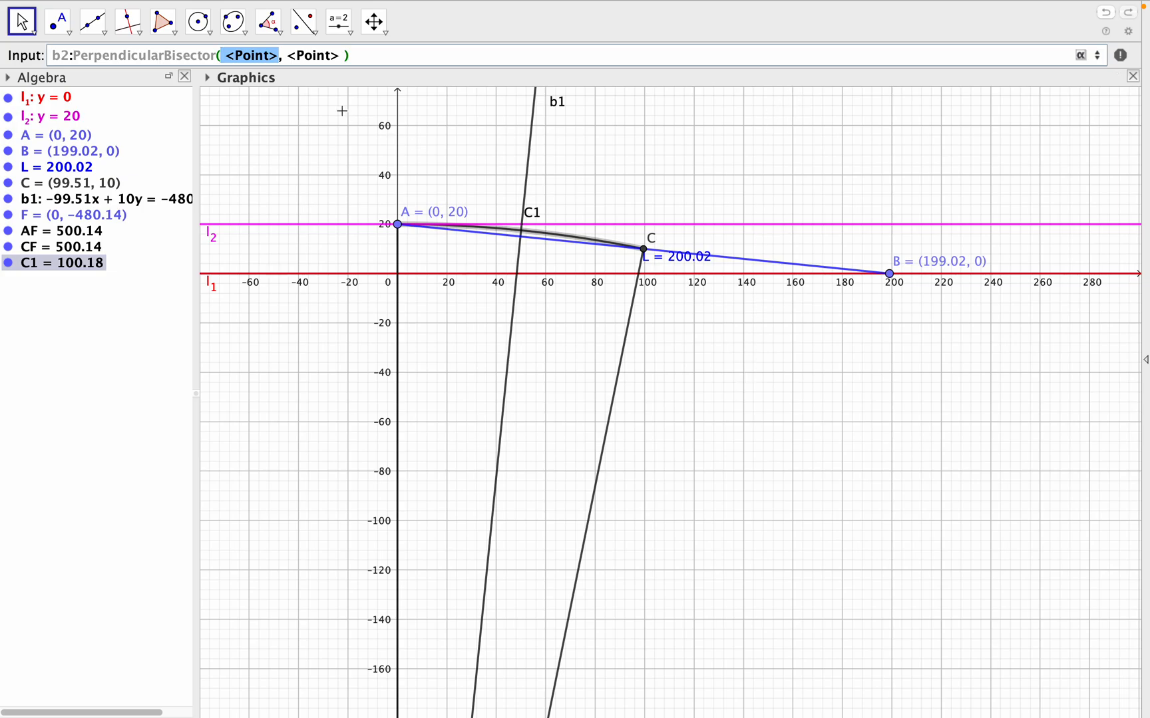
type("B")
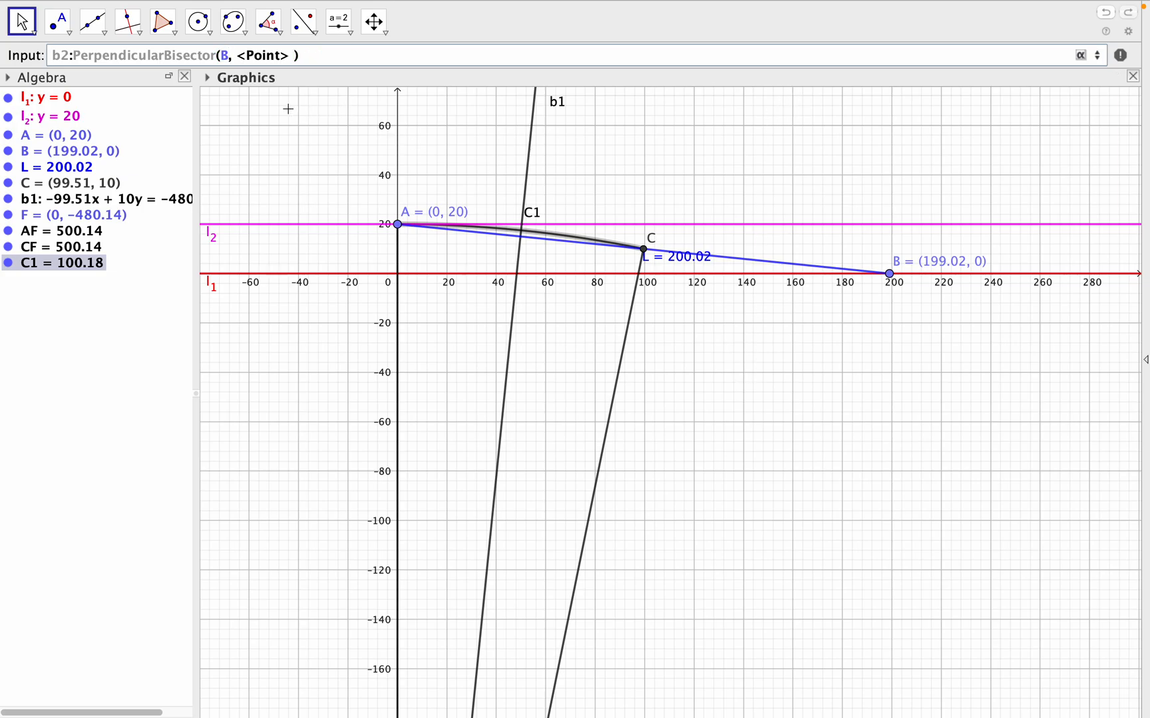
left_click(241, 55)
type("C")
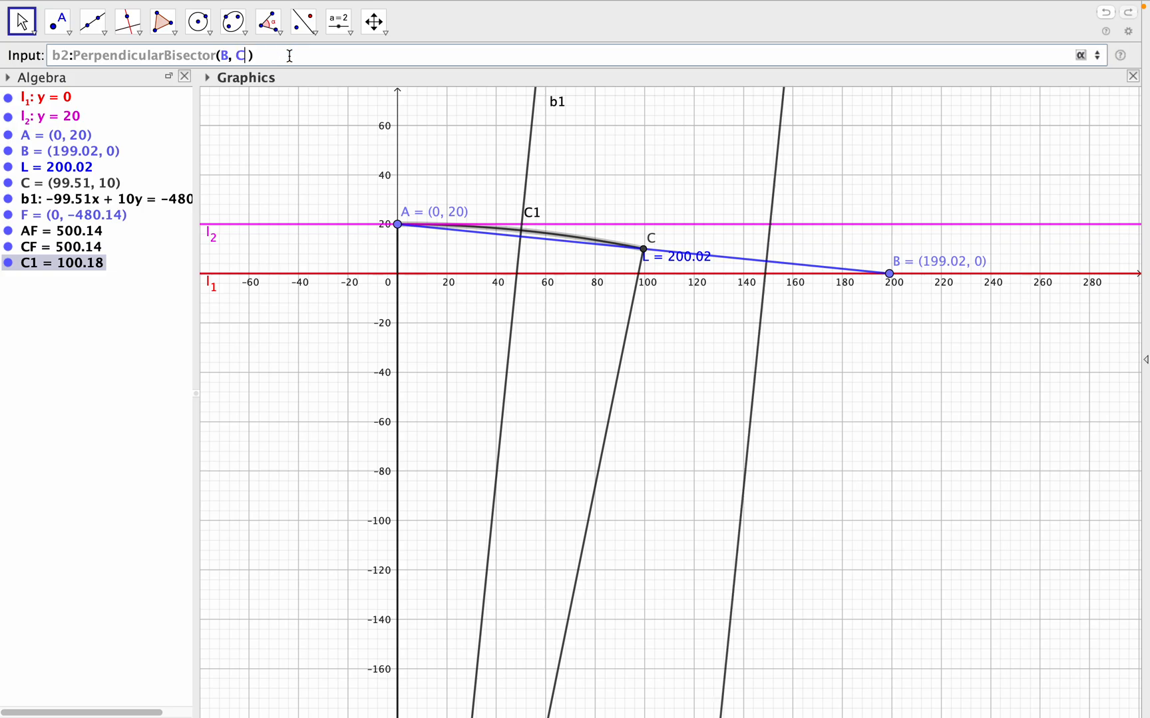
key("Return")
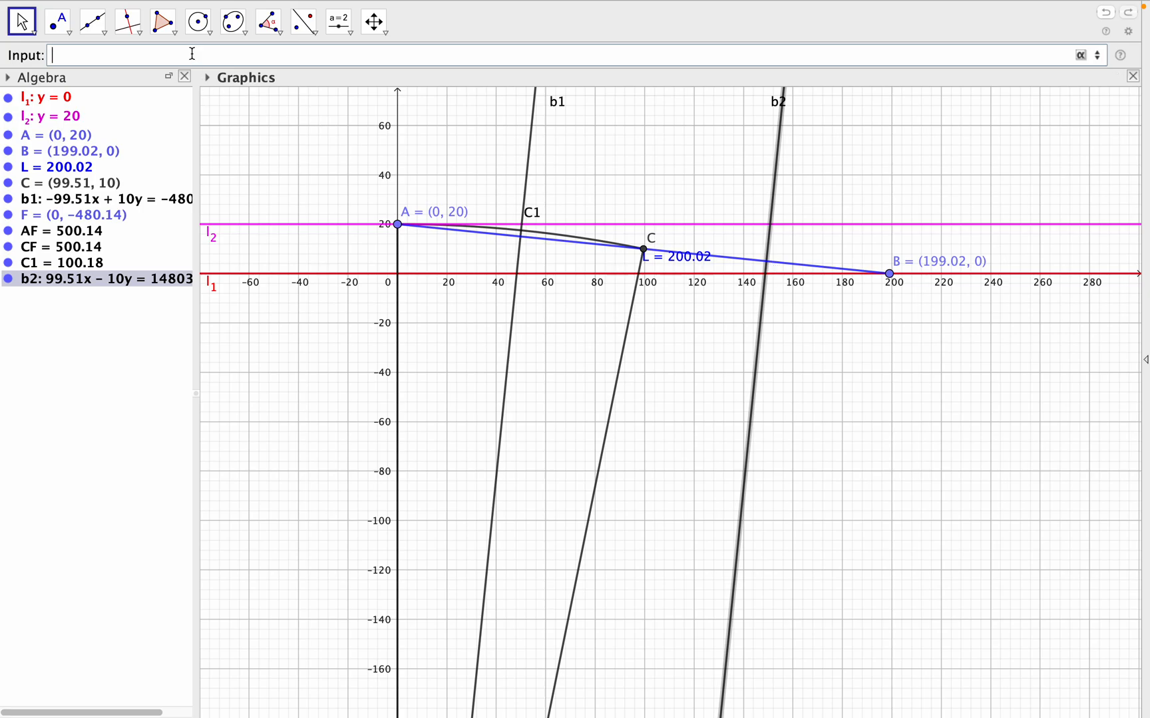
- Create a point on line b2 with the command G=Point(b2)
type("G=poi")
left_click(176, 77)
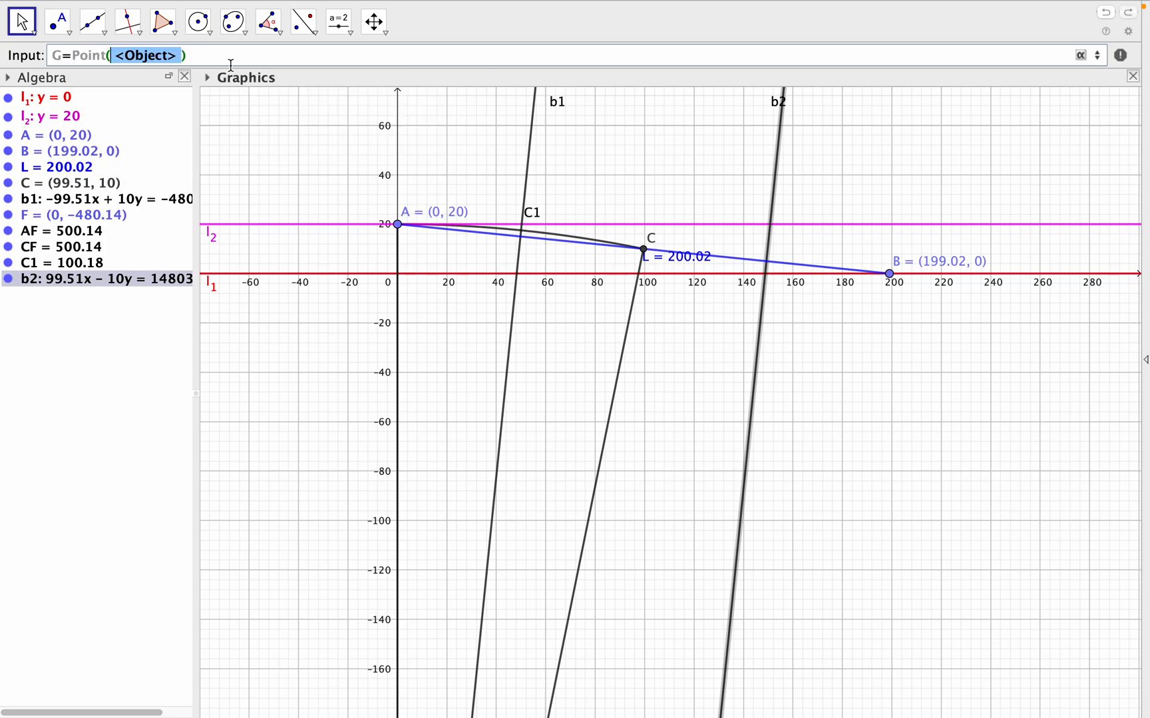
type("b")
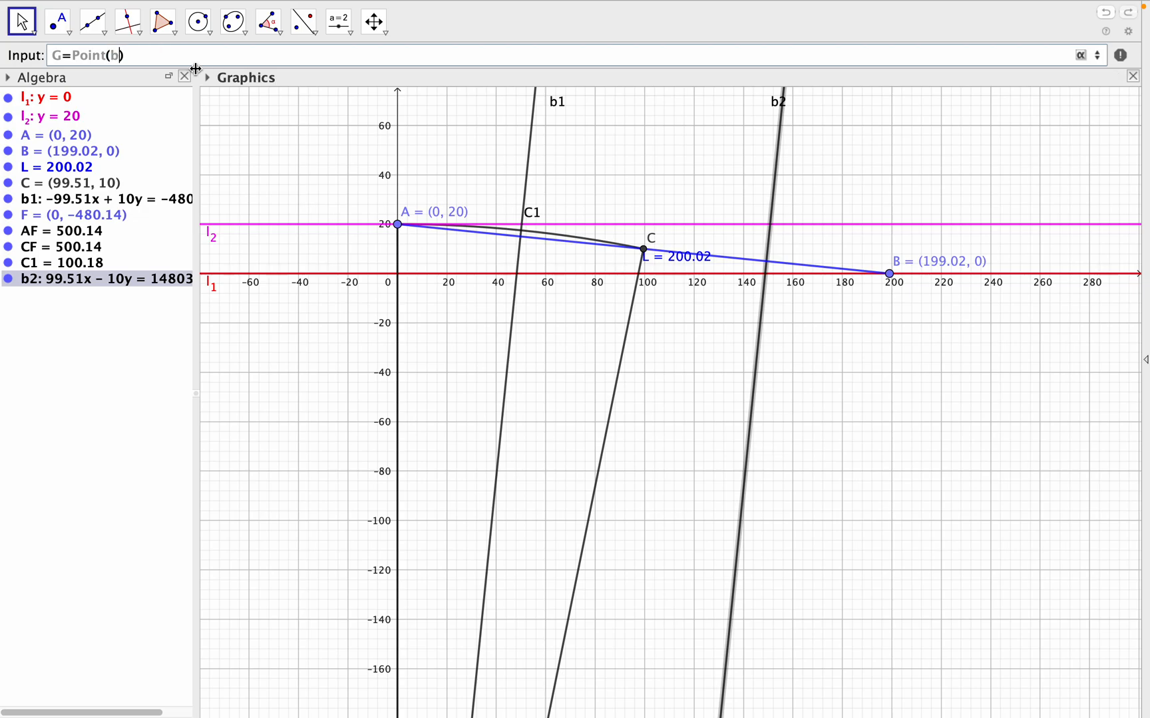
type("2")
key("Return")
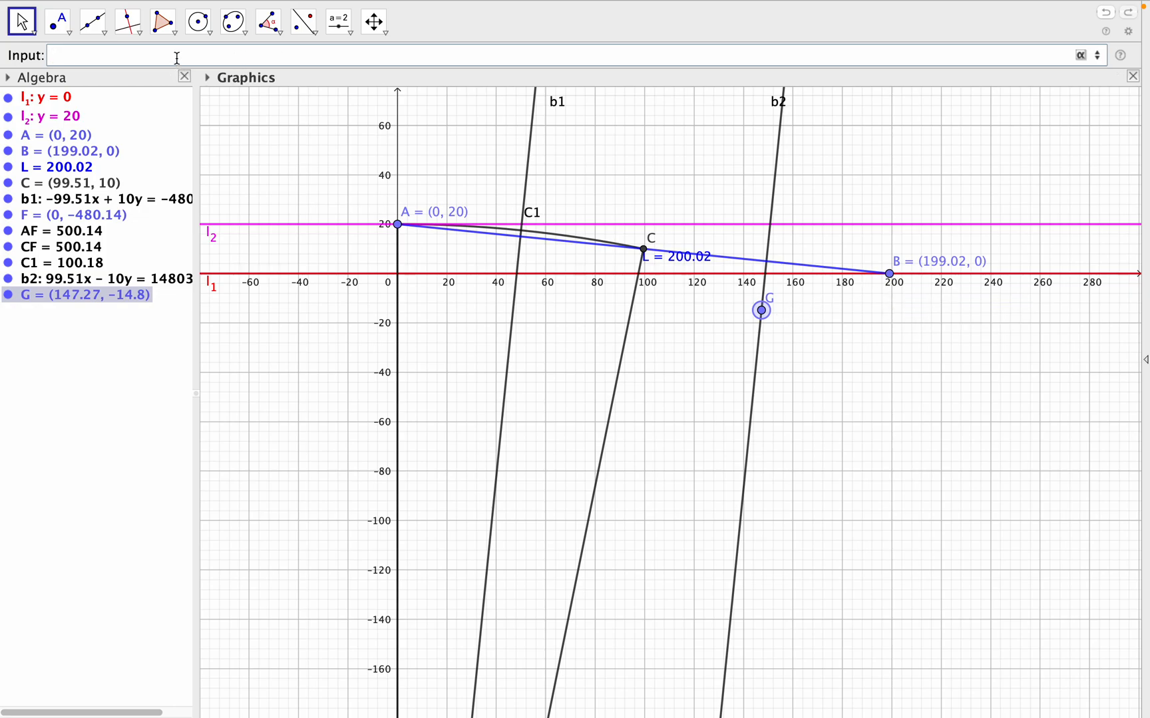
- Create a segment joining points C and G with the command CG=Segment(C, G)
type("CG=seg")
left_click(198, 74)
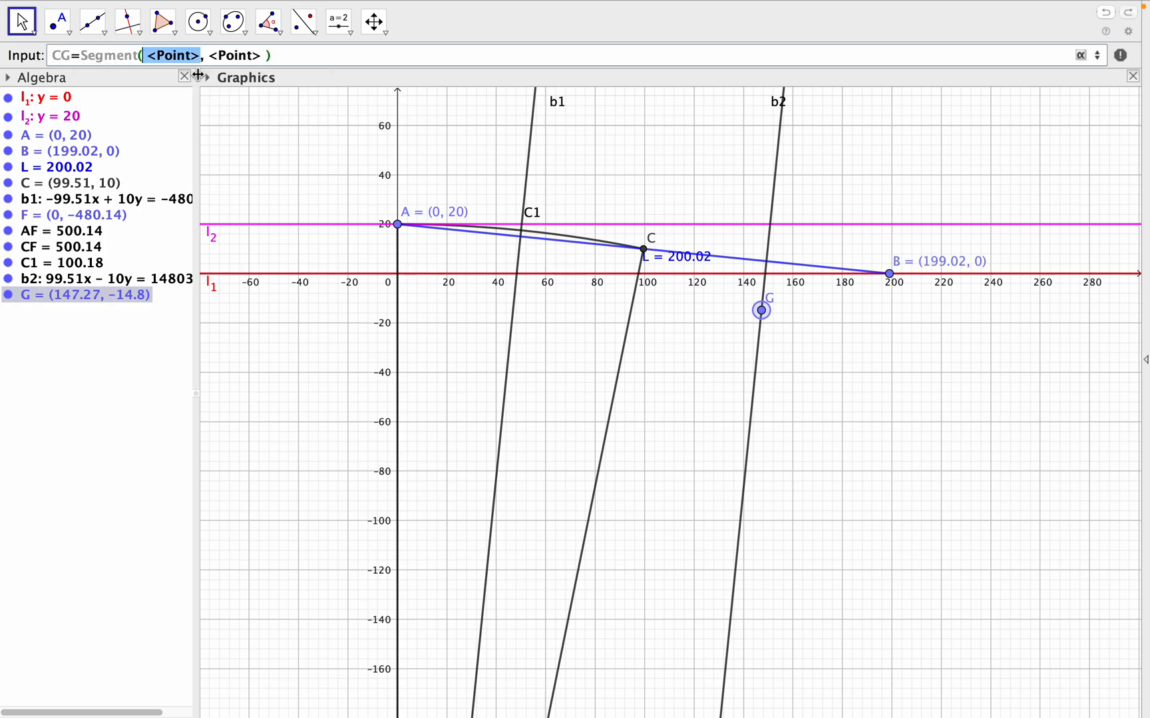
type("C")
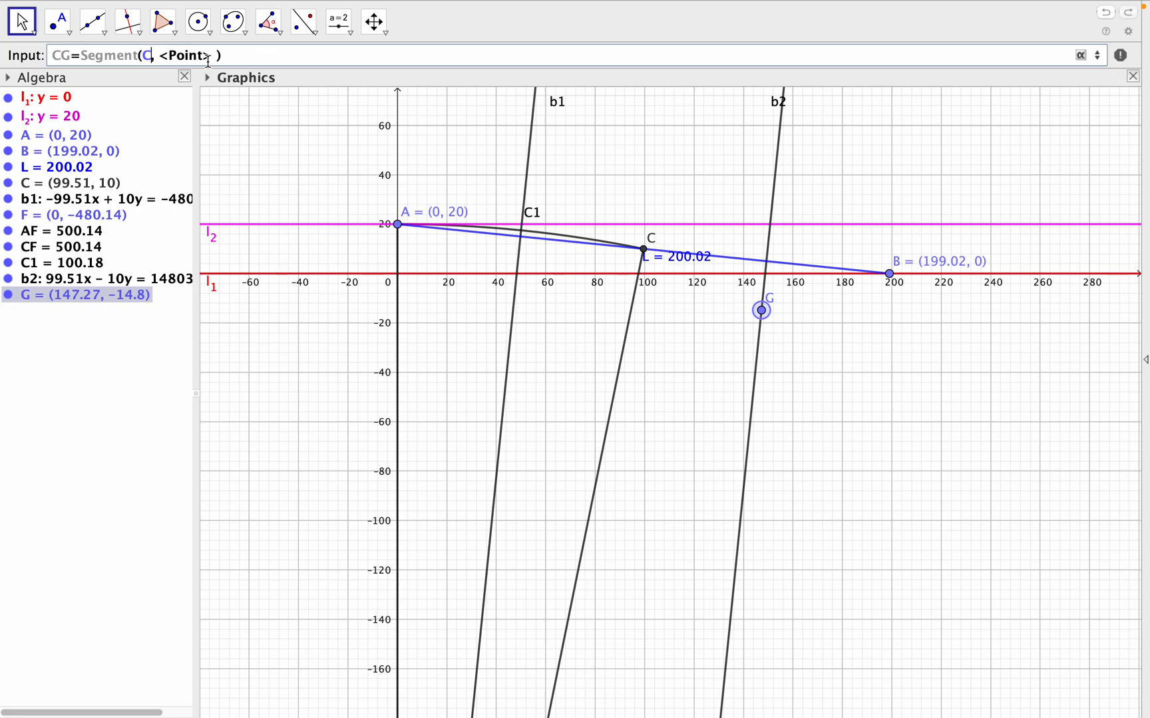
left_click_drag(160, 56, 207, 57)
type("G")
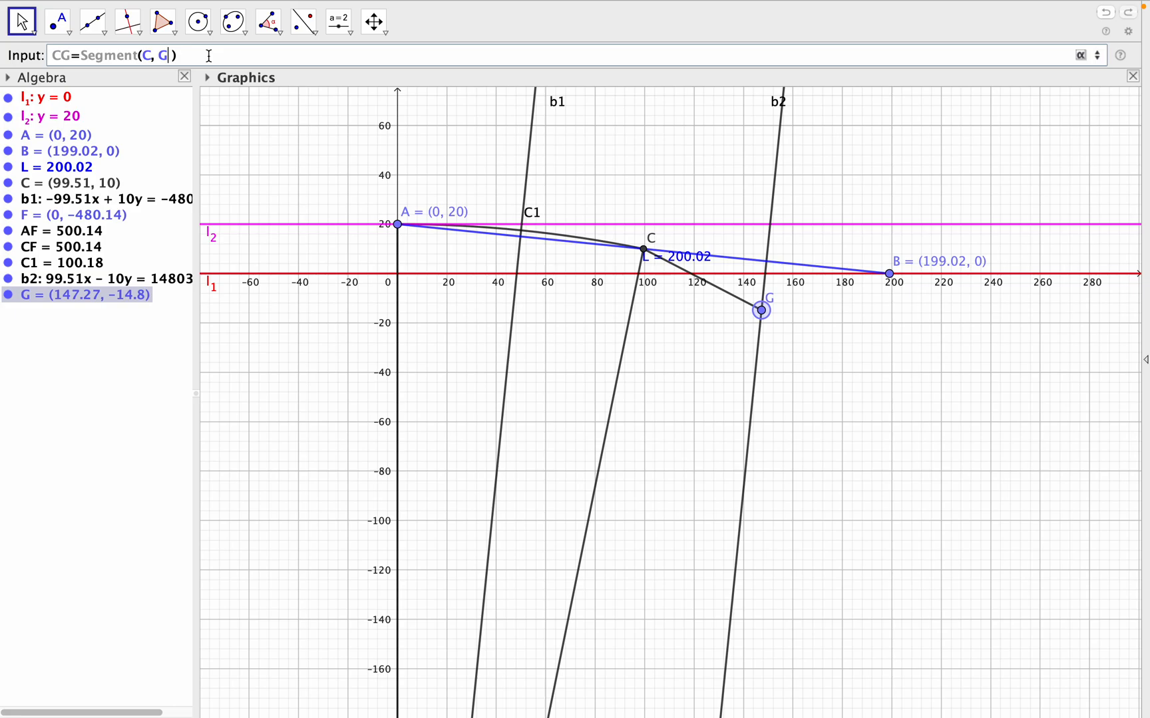
key("Return")
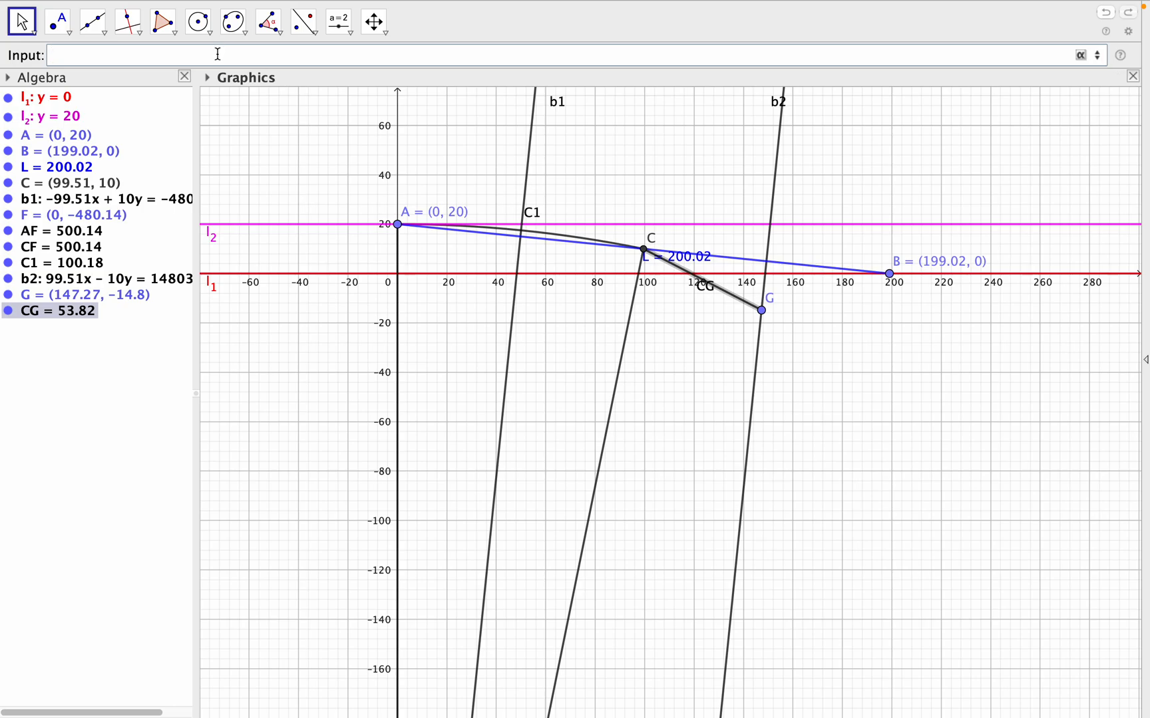
- Create a segment joining points B and G with the command BG=Segment(B, G)
type("BG=seg")
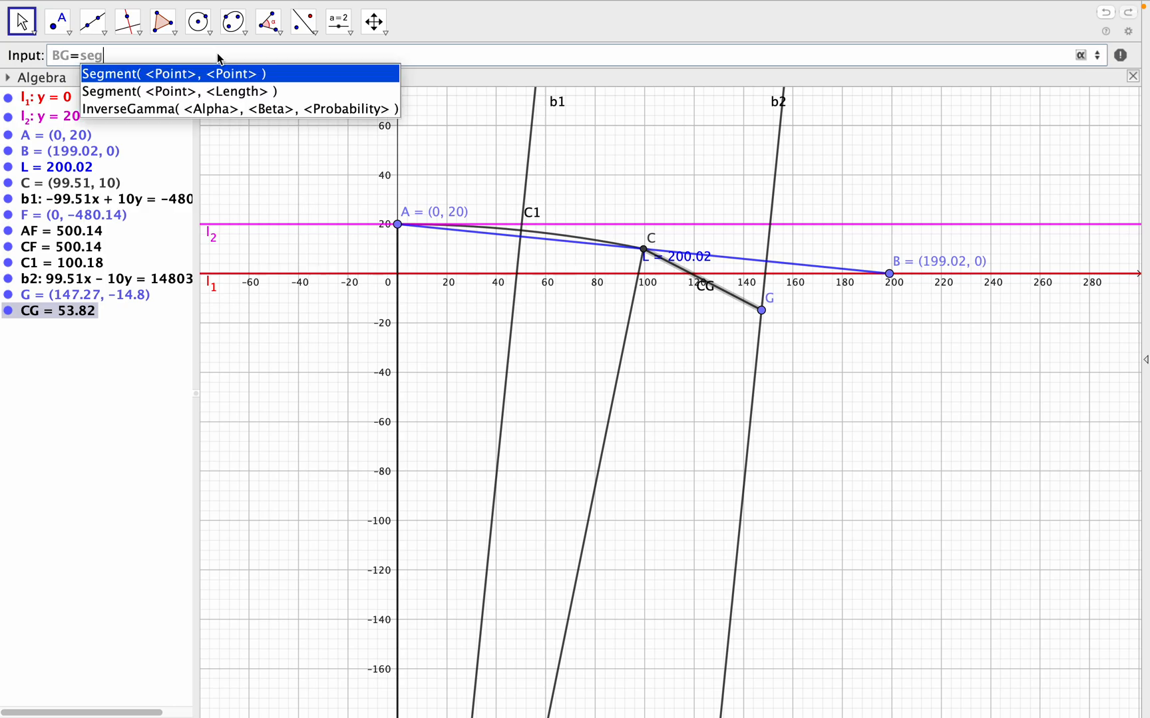
left_click(222, 76)
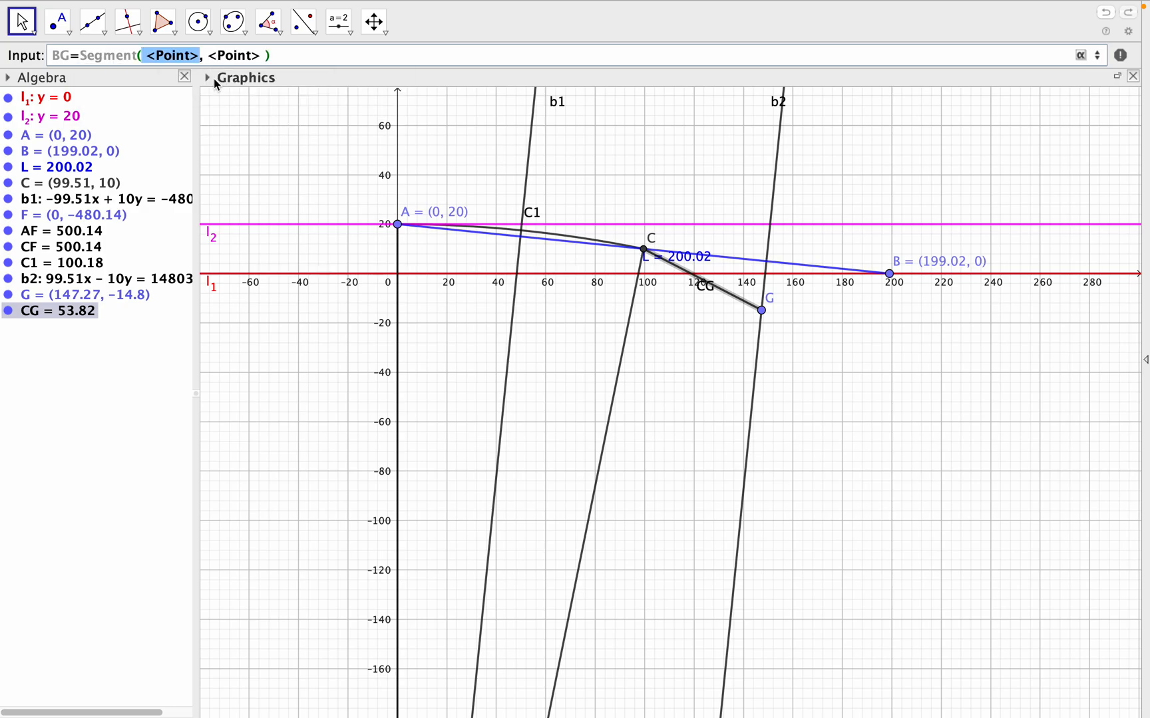
type("B")
left_click_drag(158, 55, 208, 55)
type("G")
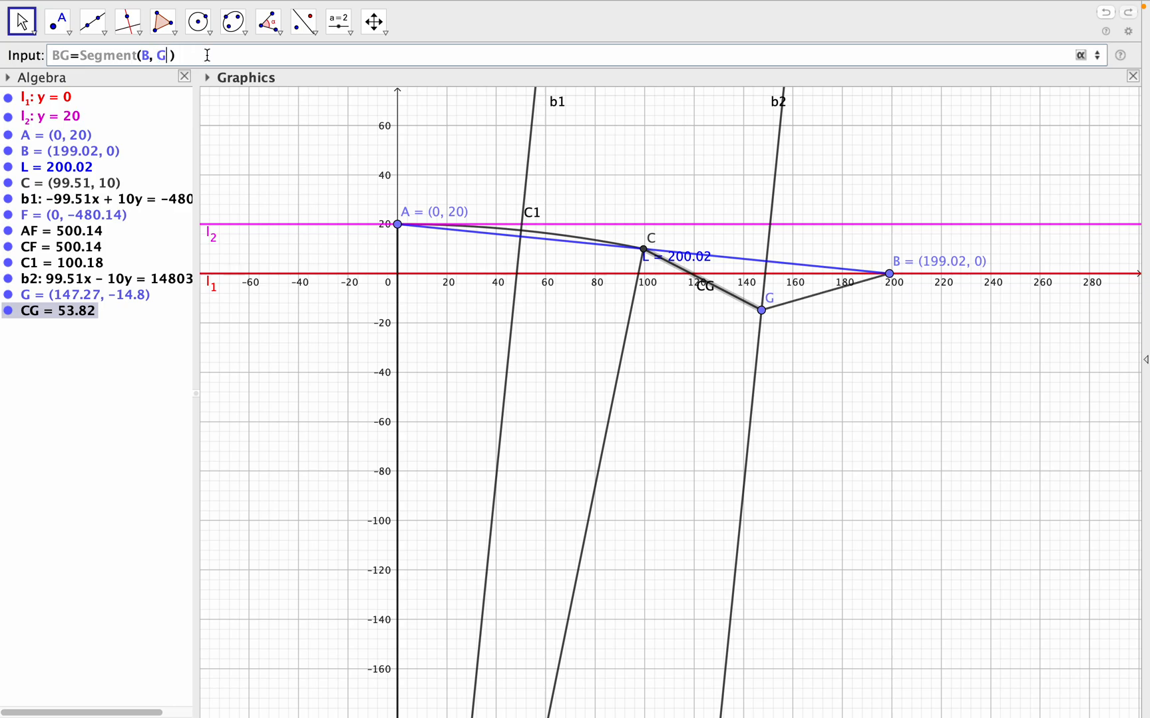
key("Return")
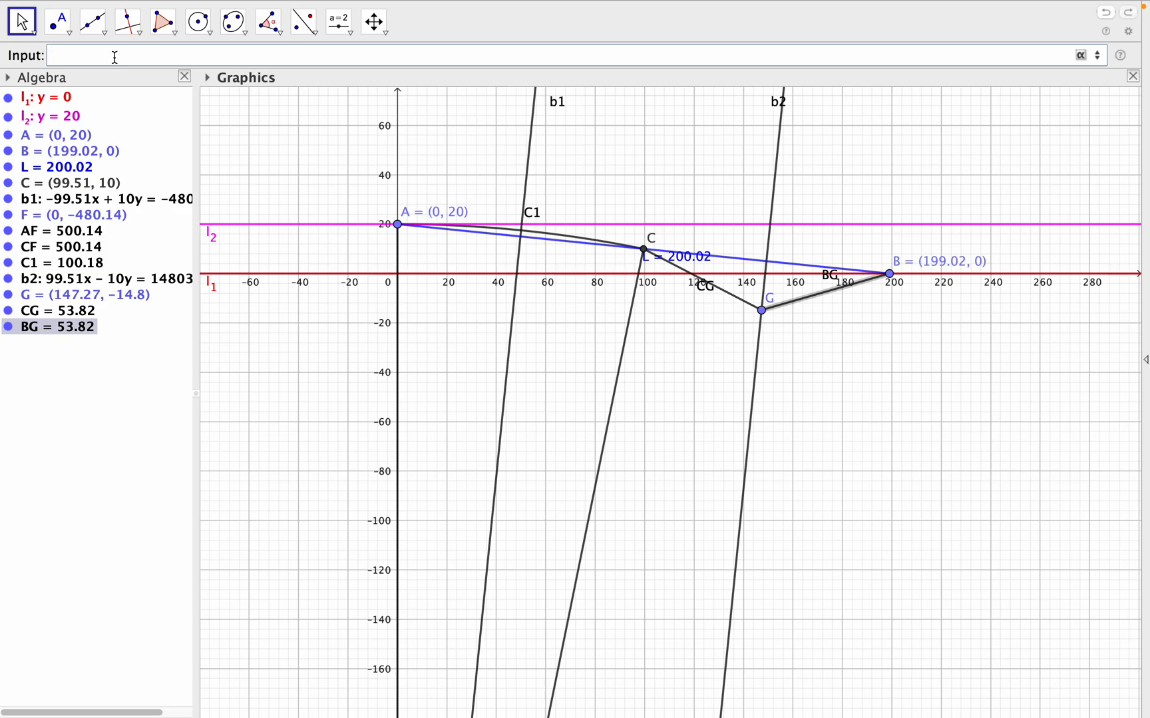
- Create the circular arc centred at G from C to B with the command C2=CircularArc(G, C, B)
type("C2=cir")
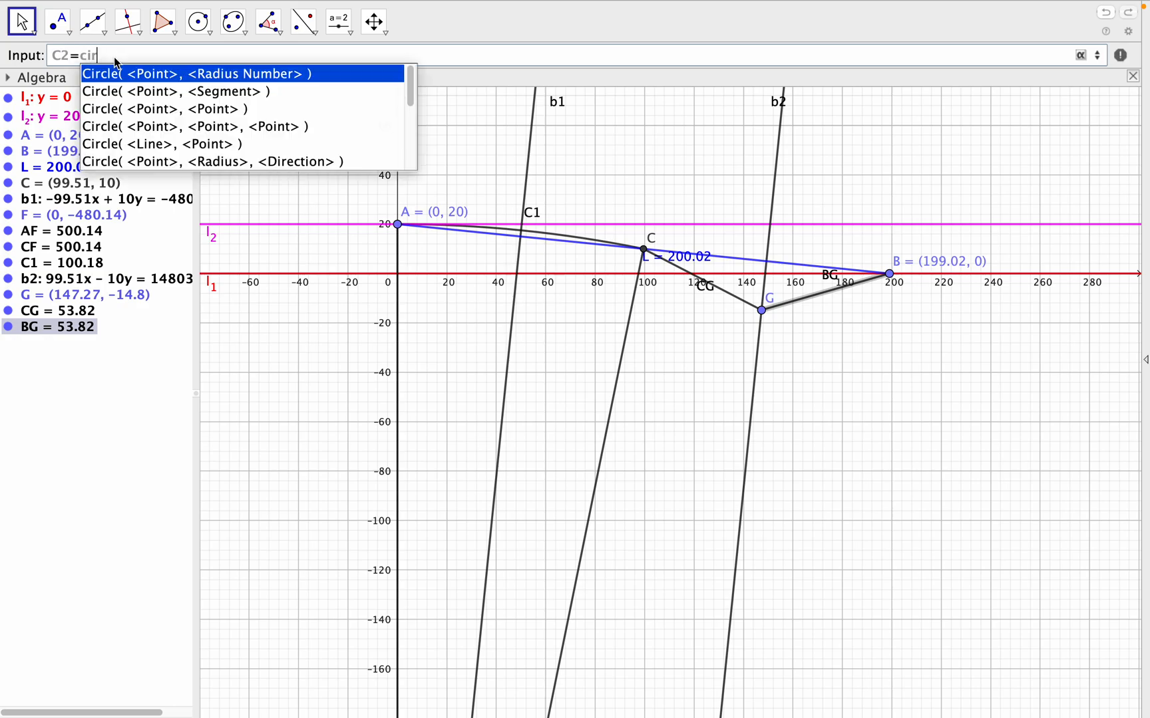
type("cula")
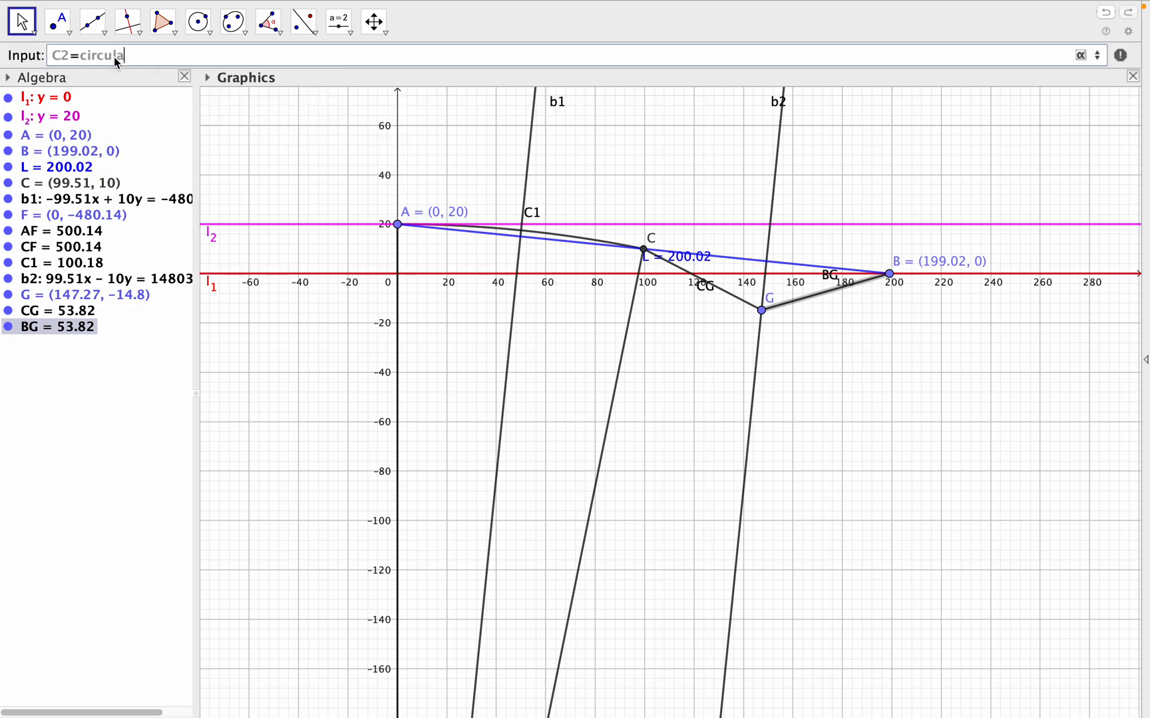
left_click(147, 80)
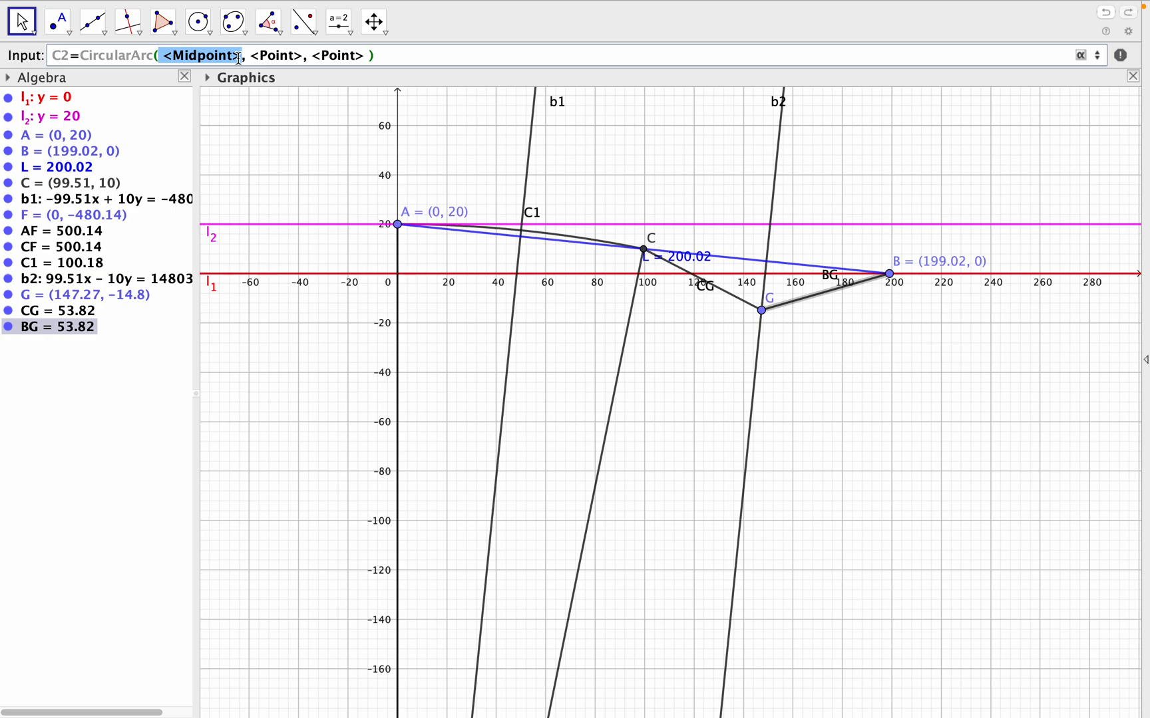
type("G")
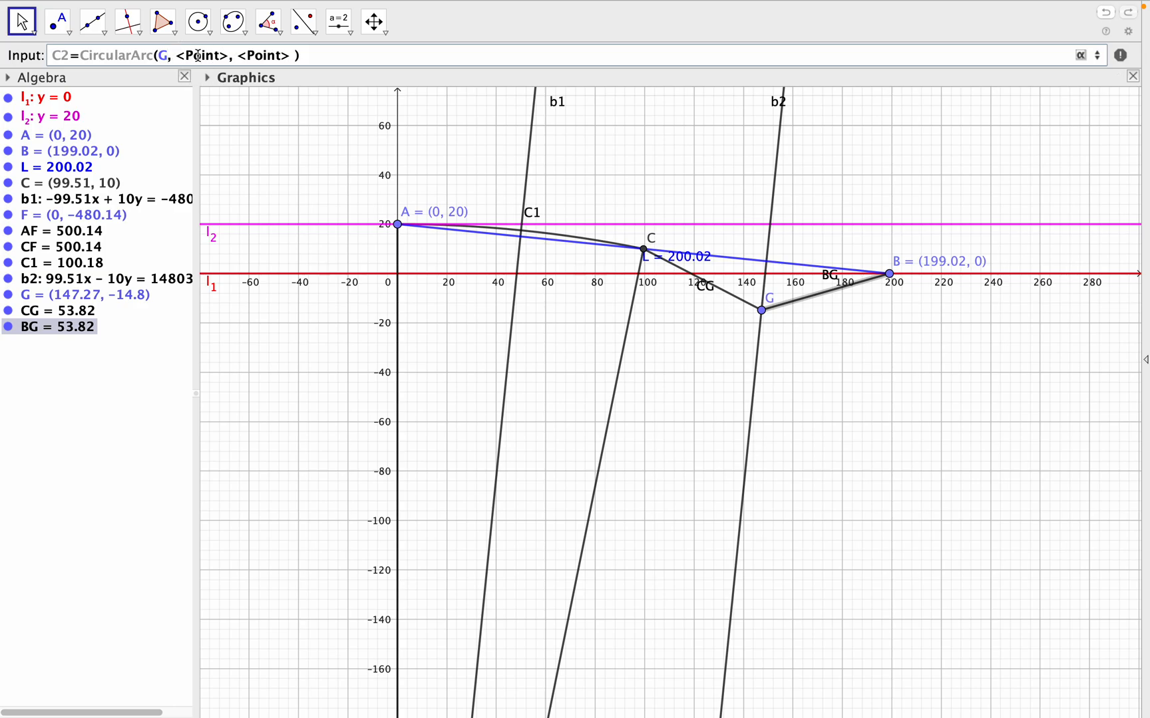
left_click_drag(179, 55, 226, 50)
type("C")
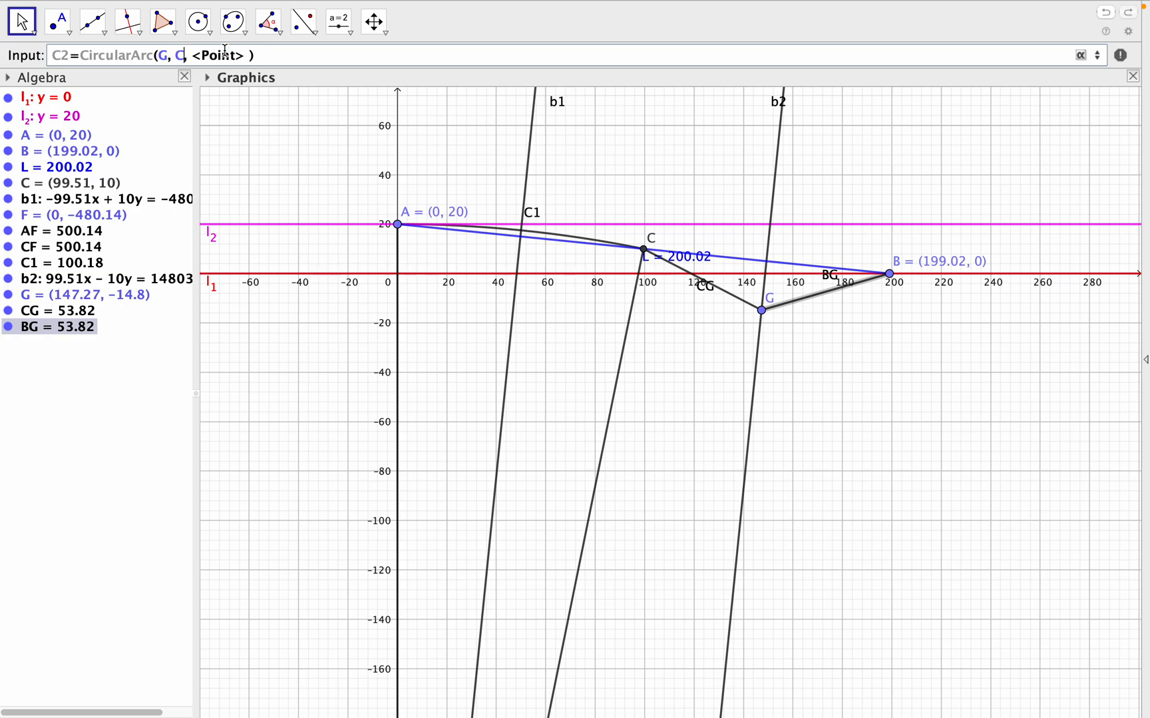
left_click_drag(195, 56, 242, 56)
type("B")
key("Return")
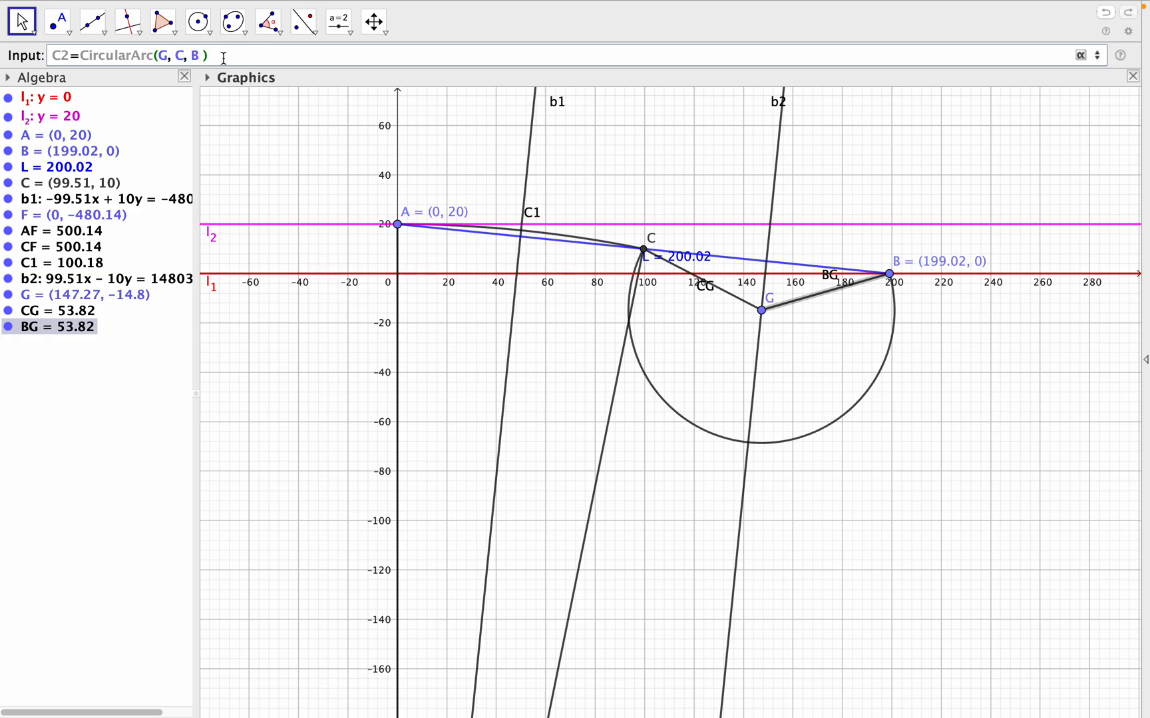
key("Return")
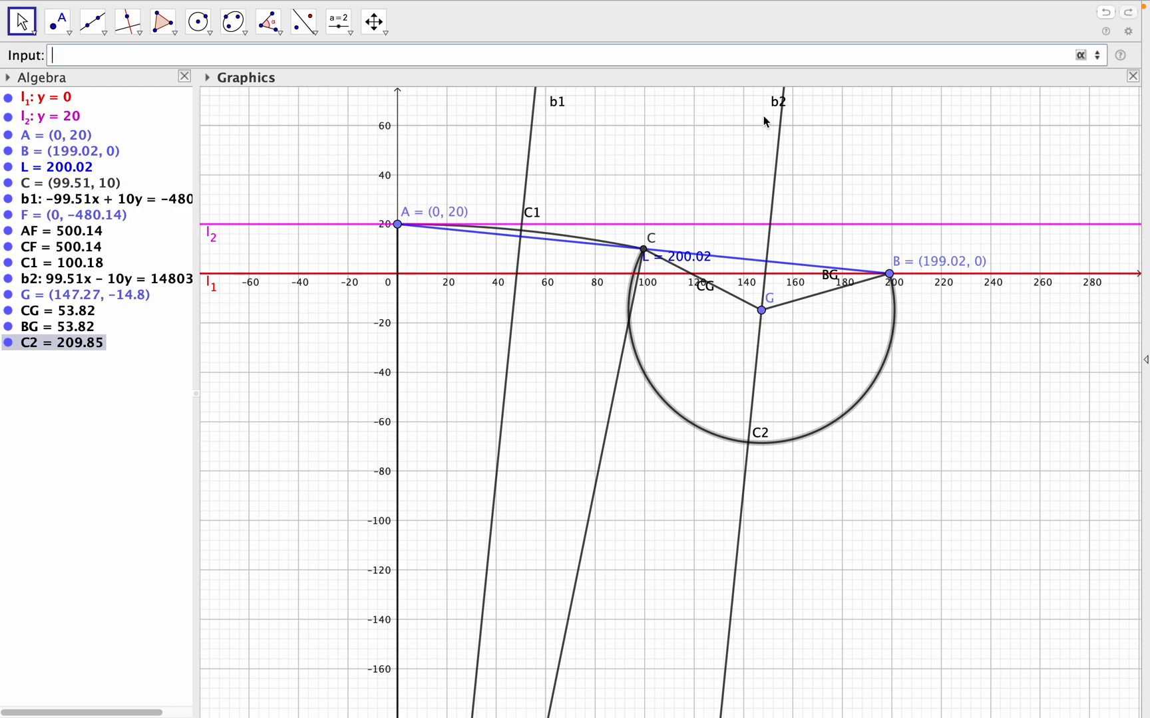
- Move point G up along line b2, above both parallel lines, to about (170.5, 216.28)
left_click_drag(886, 209, 890, 359)
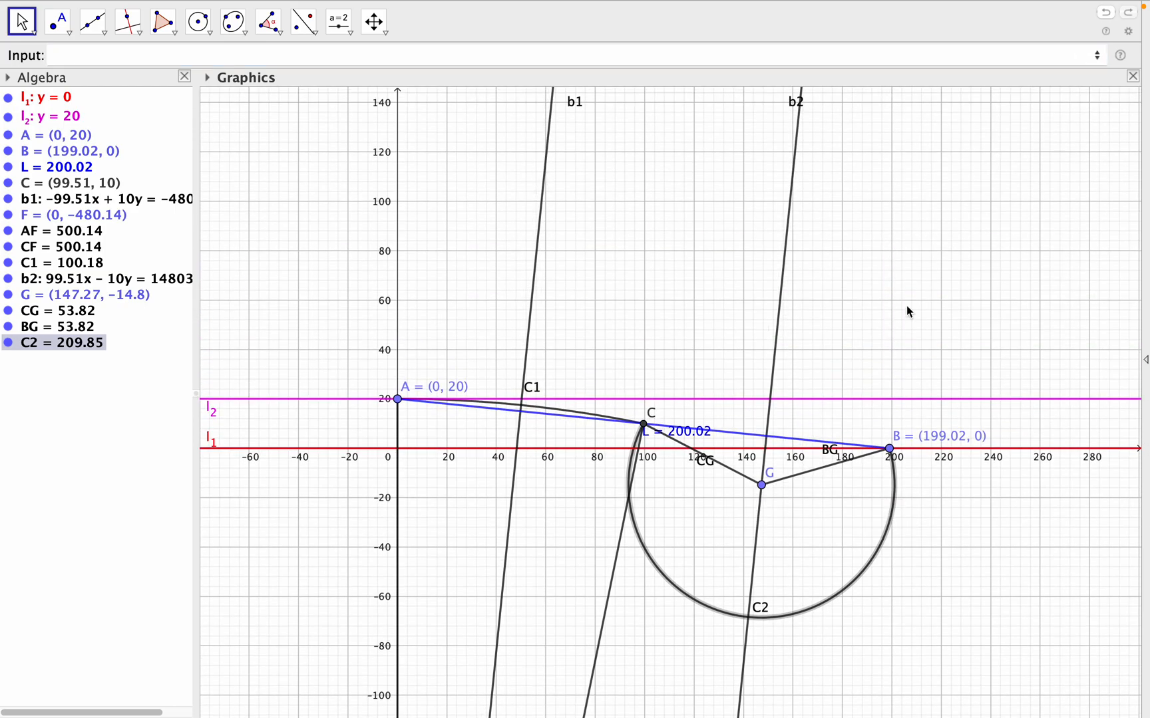
left_click_drag(907, 307, 906, 317)
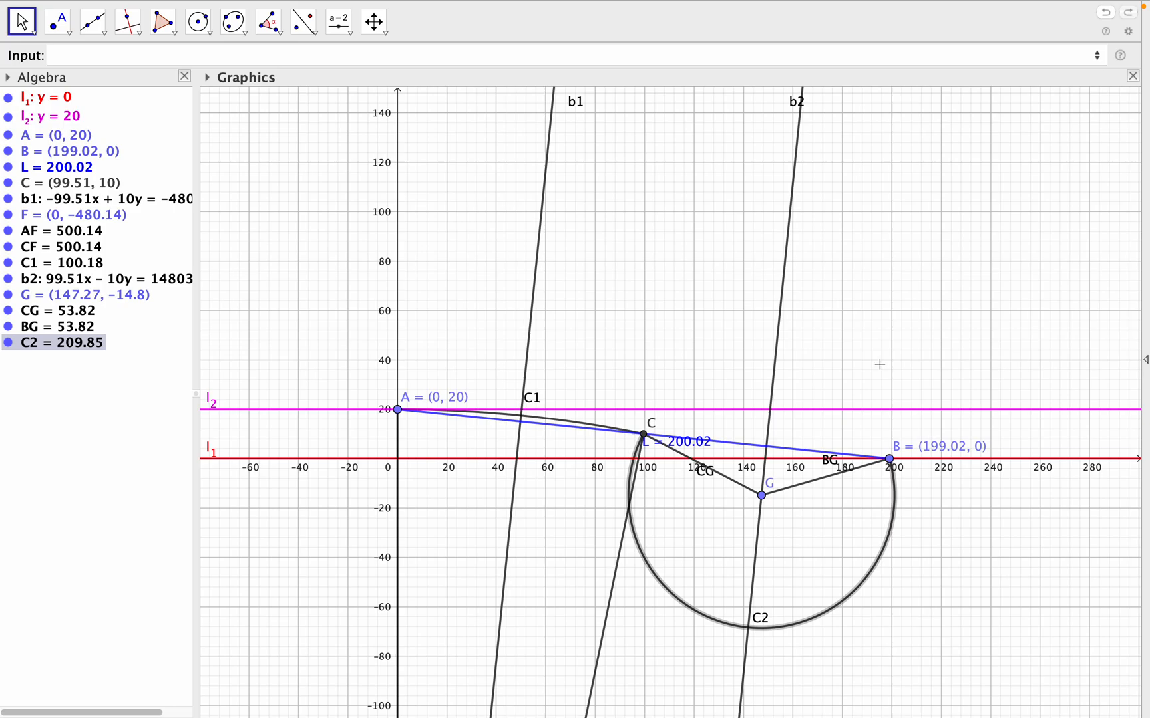
left_click_drag(762, 496, 797, 113)
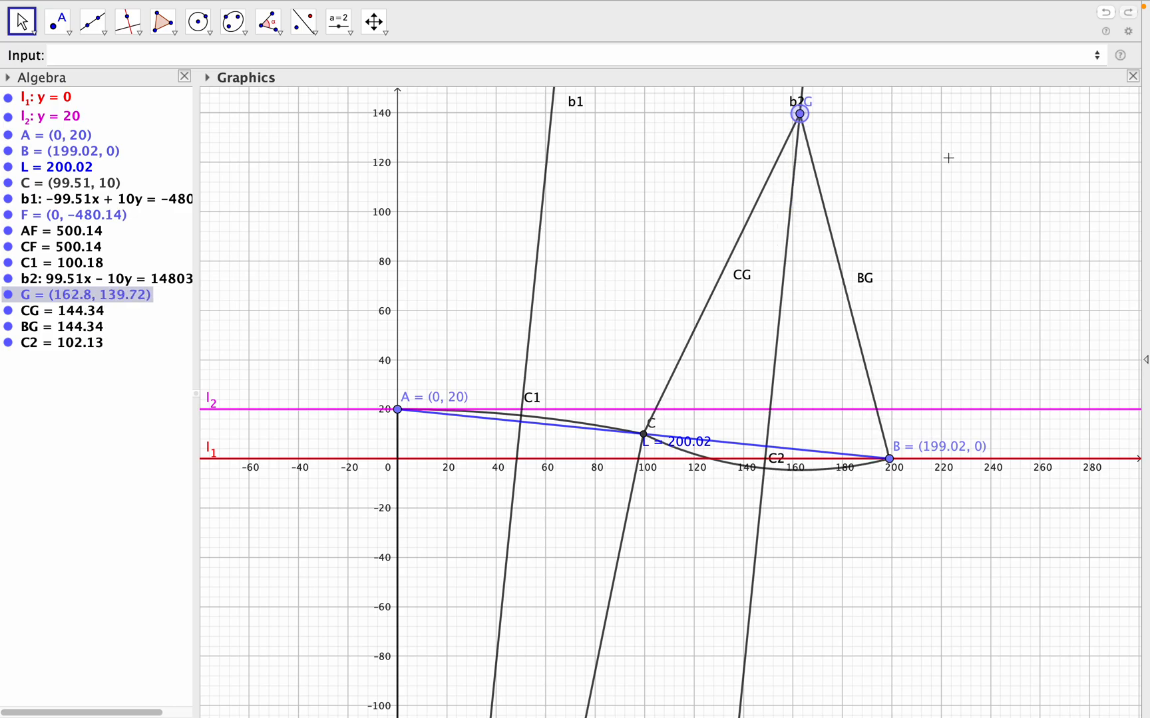
left_click_drag(949, 169, 948, 297)
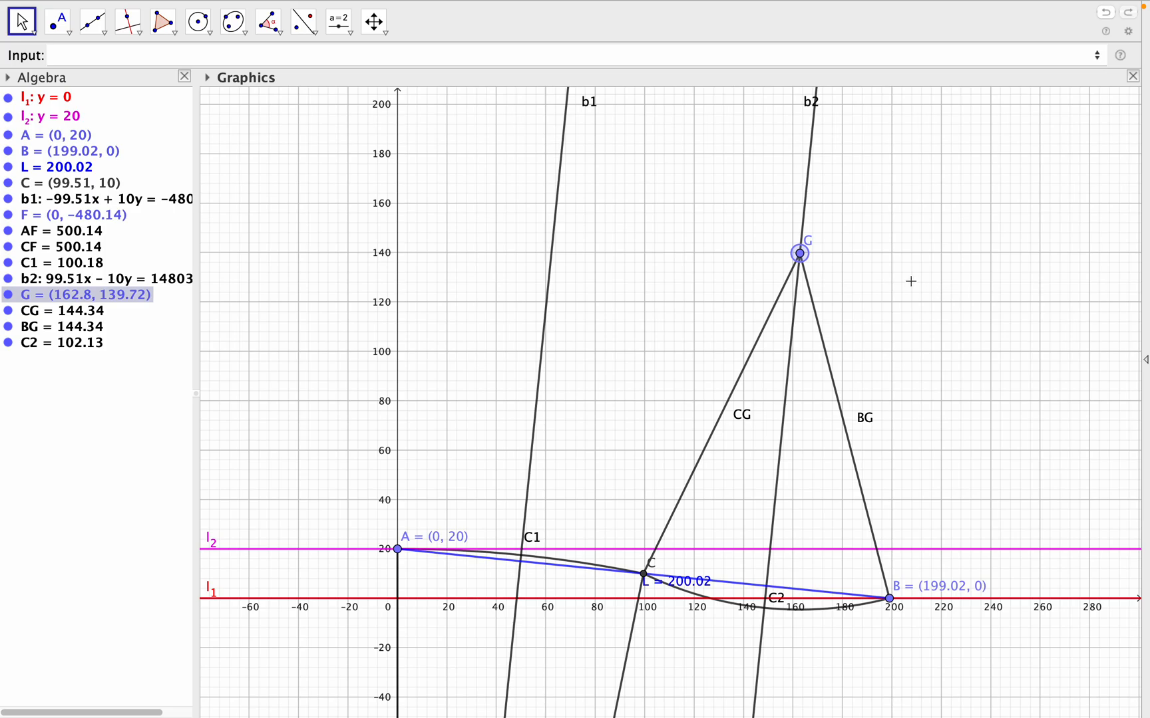
left_click_drag(803, 261, 813, 123)
left_click_drag(951, 177, 951, 236)
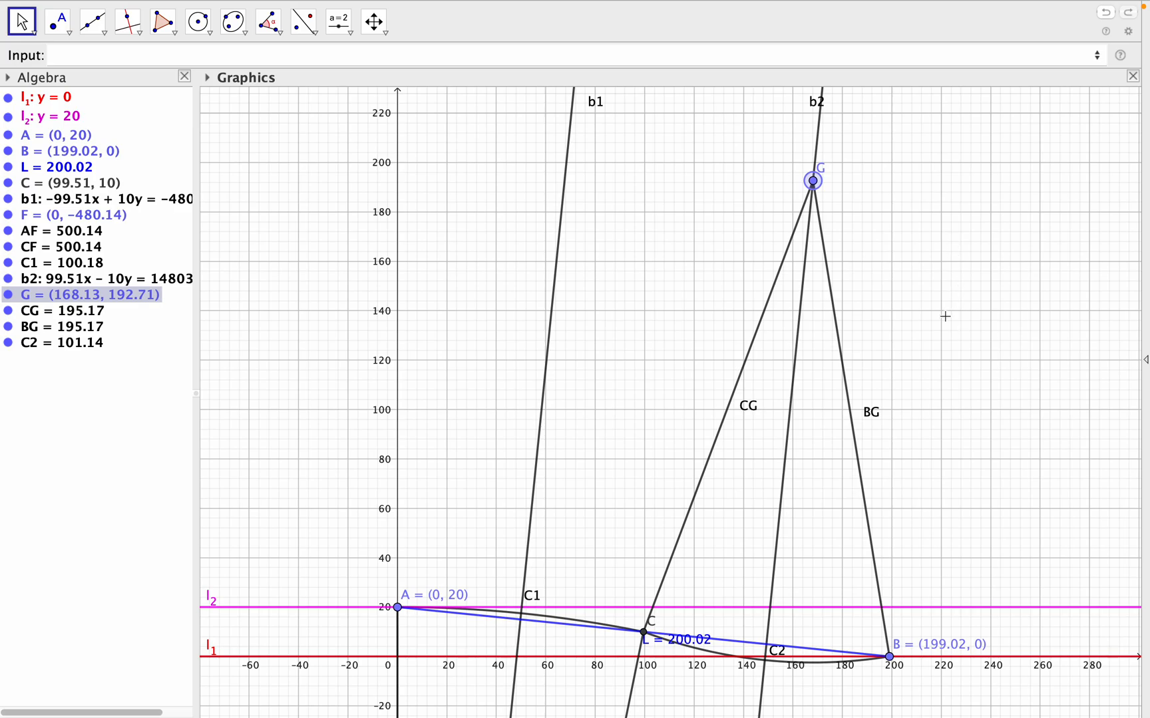
left_click_drag(817, 190, 825, 129)
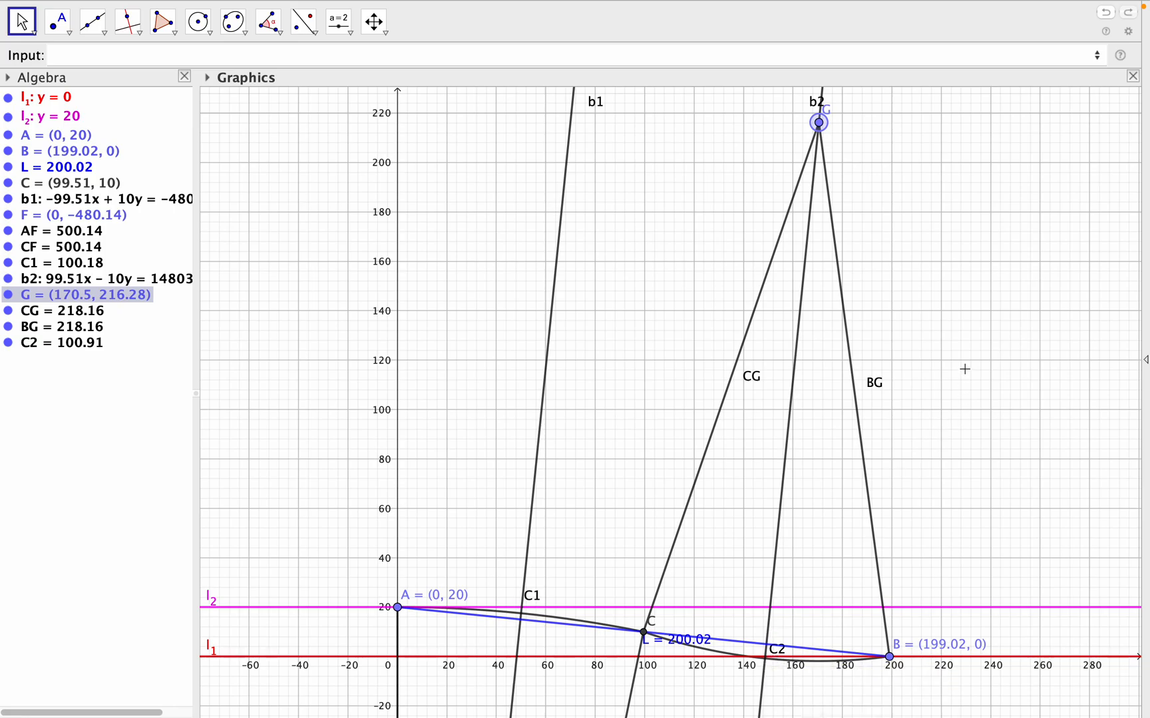
- Move point G farther up line b2 to about (188.68, 397.21), flattening arc C2
left_click_drag(964, 375, 965, 396)
scroll(964, 395, "down", 3)
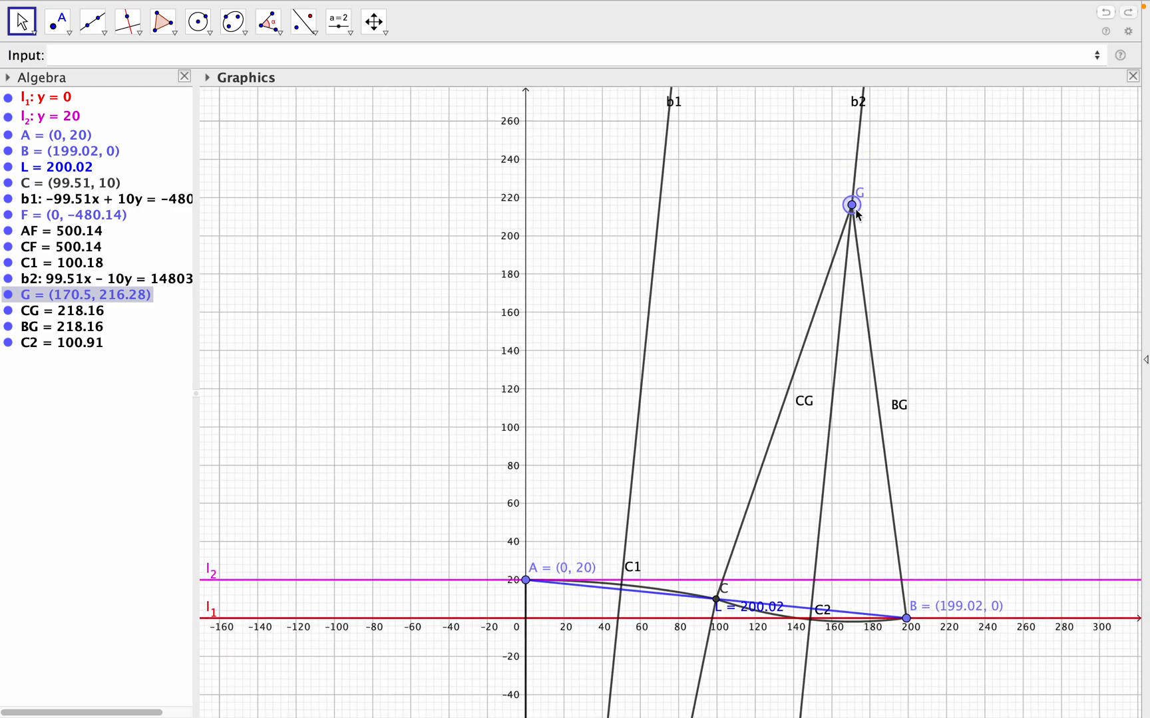
left_click_drag(853, 206, 861, 107)
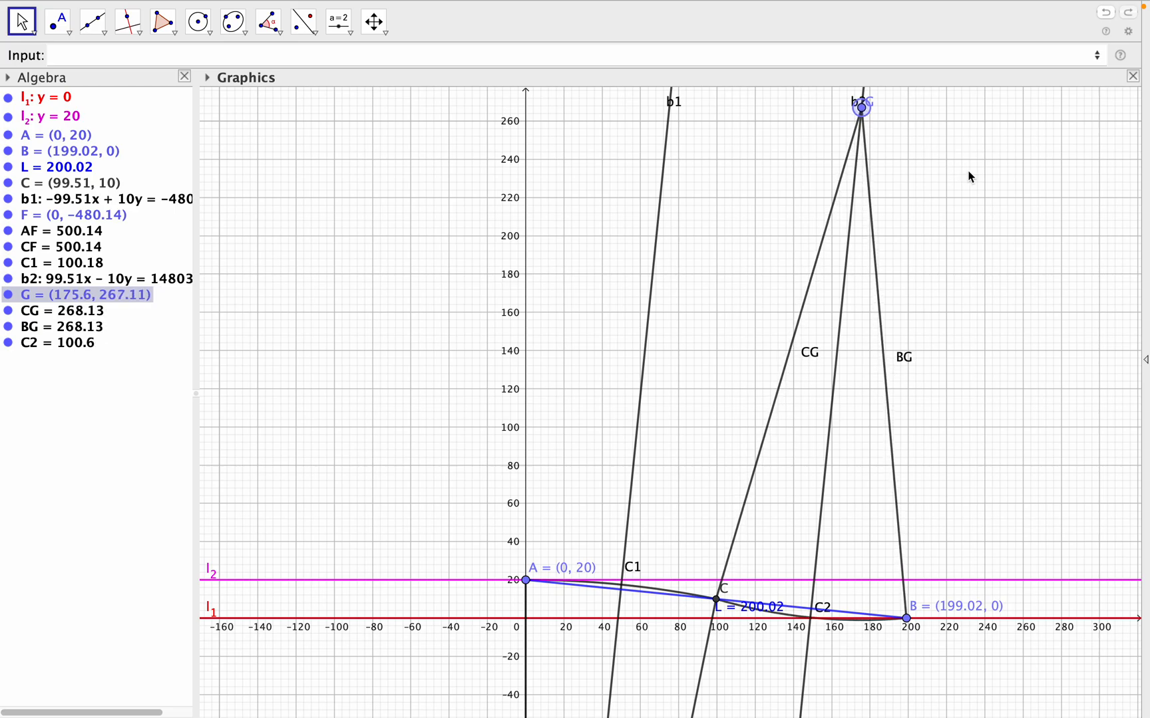
scroll(969, 259, "down", 3)
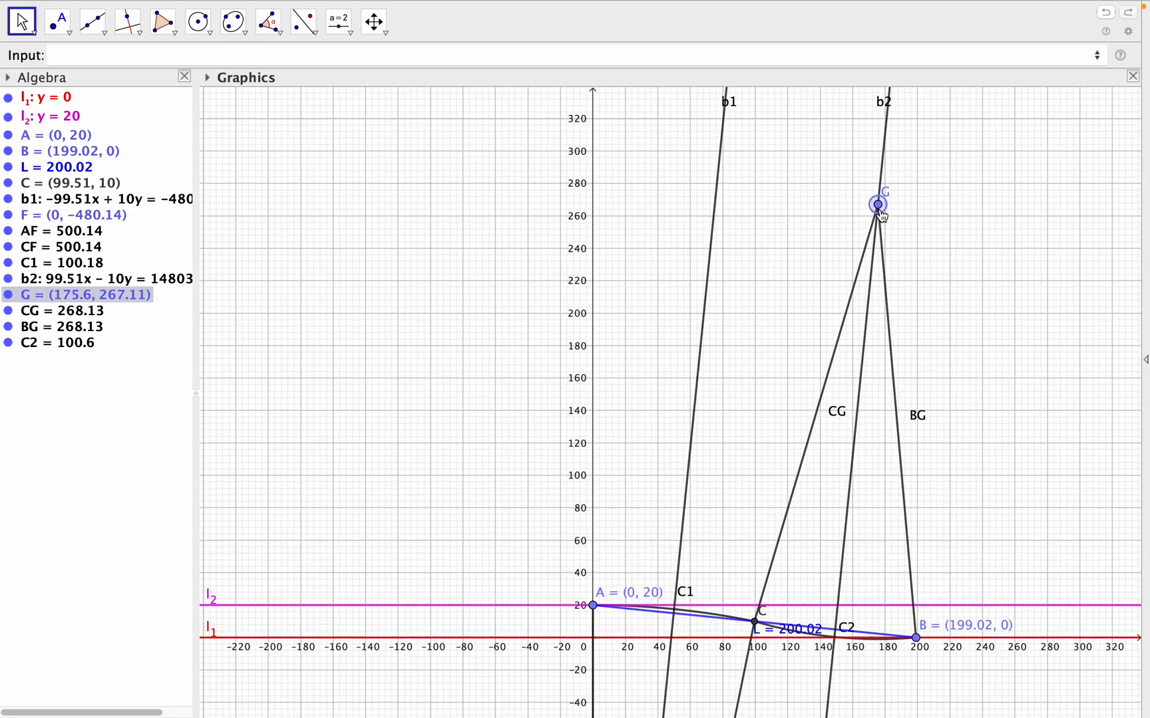
left_click_drag(881, 214, 888, 98)
left_click_drag(1005, 258, 1006, 300)
scroll(1005, 299, "down", 1)
scroll(1003, 299, "down", 1)
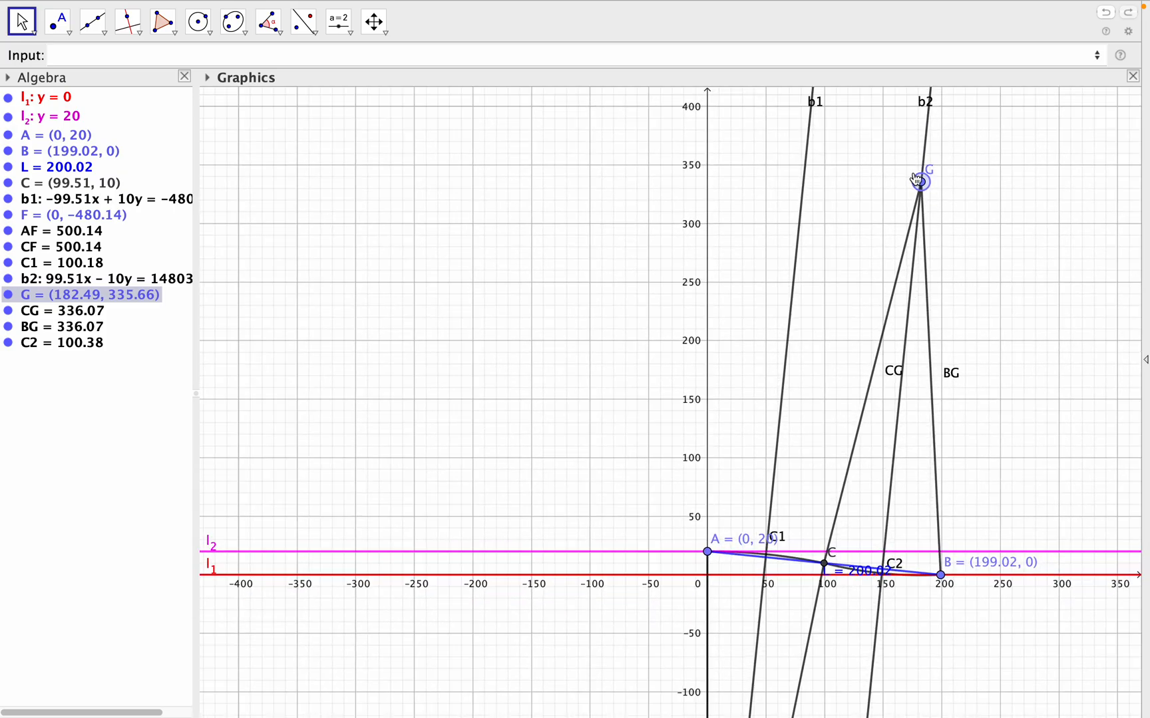
left_click_drag(922, 191, 928, 110)
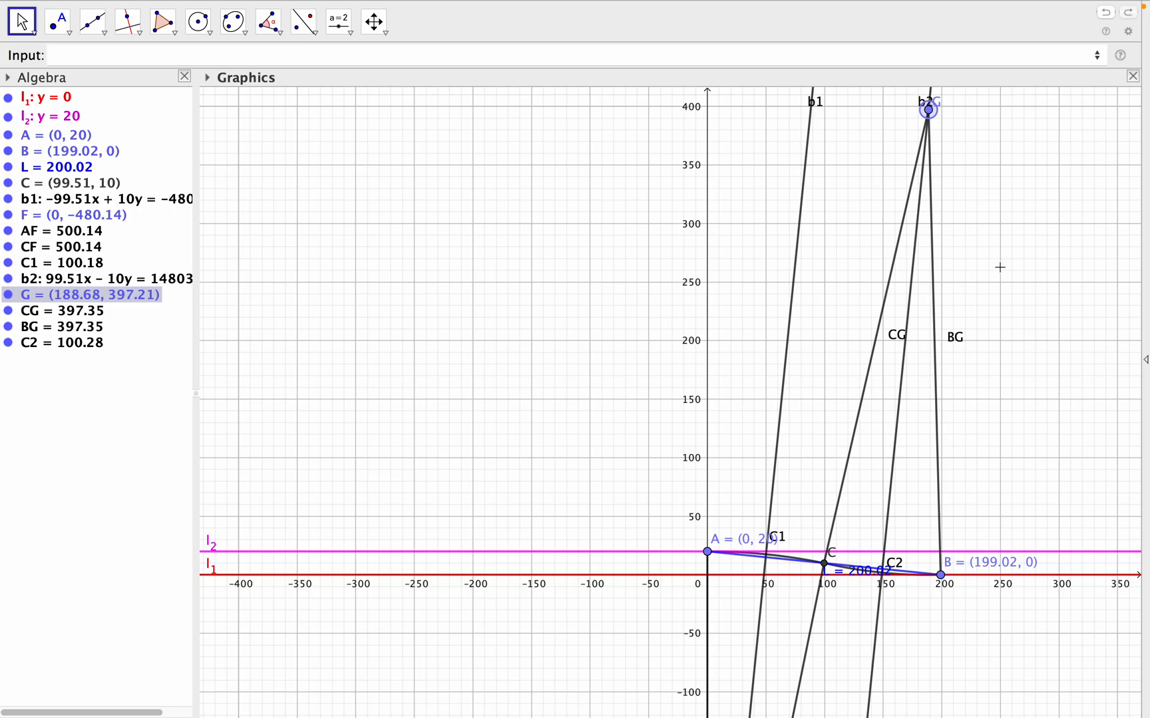
- Move point G up line b2 to about (199.83, 508.16), nearly directly above B
left_click_drag(1019, 257, 809, 326)
scroll(1017, 310, "down", 1)
scroll(1018, 310, "up", 1)
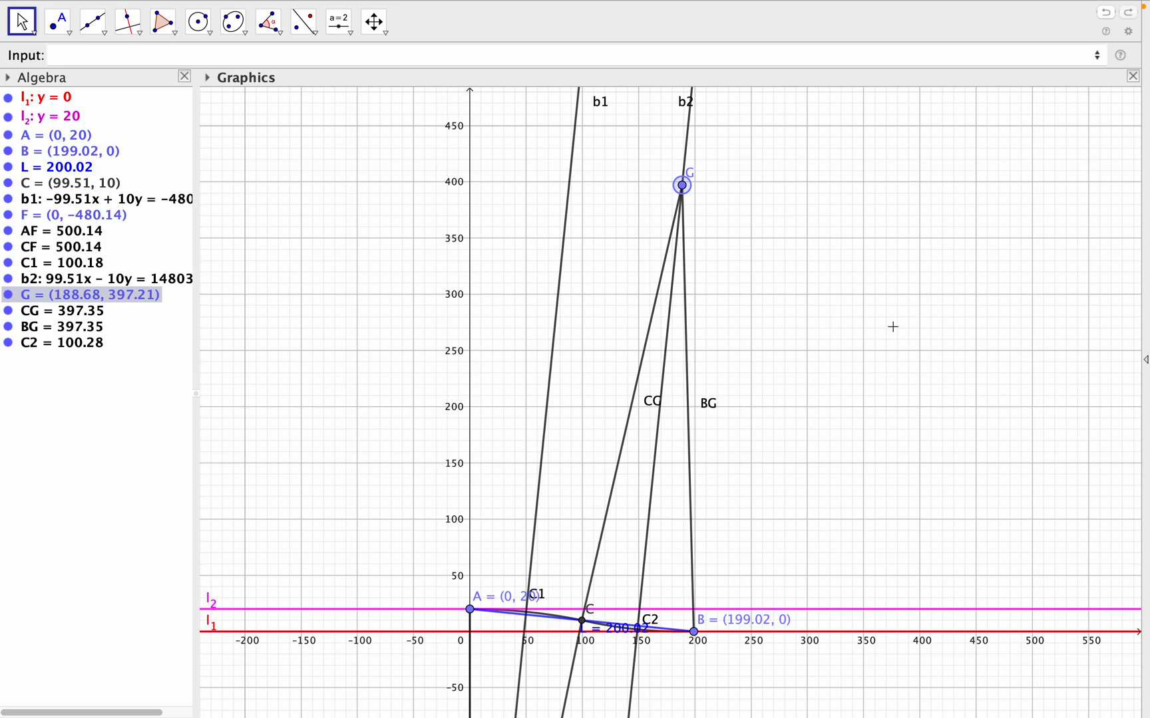
left_click_drag(885, 247, 771, 262)
scroll(748, 406, "down", 2)
scroll(747, 405, "up", 3)
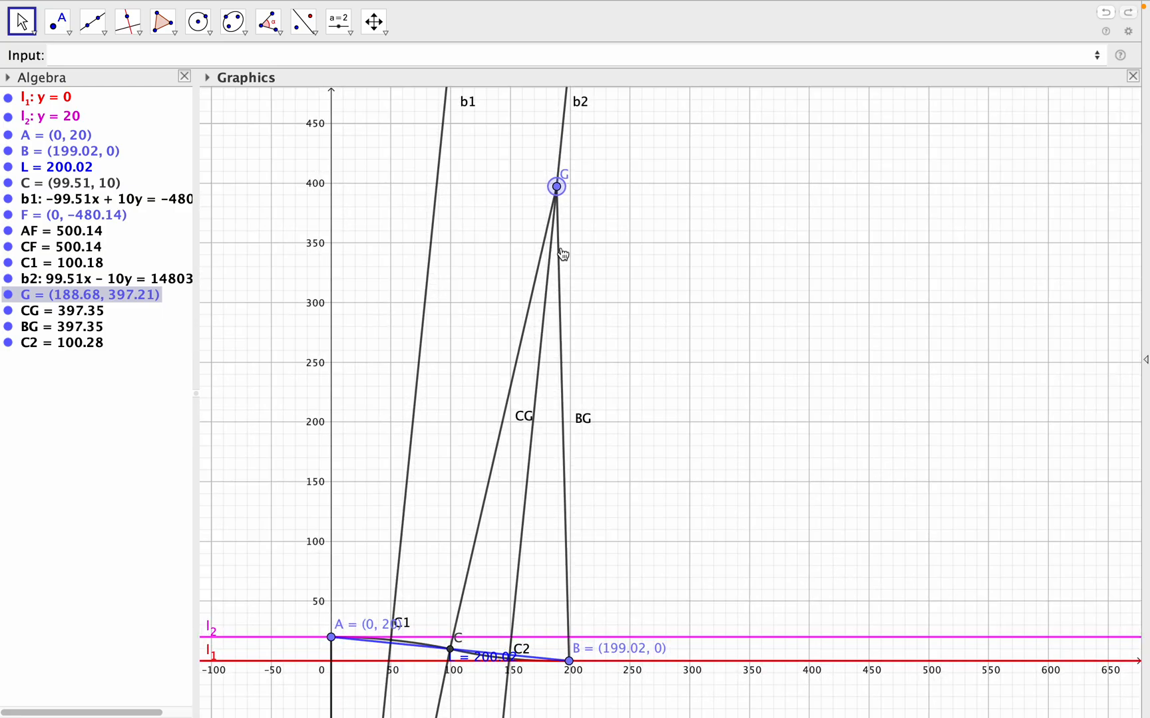
left_click_drag(556, 189, 566, 96)
scroll(731, 313, "down", 3)
left_click_drag(602, 145, 613, 114)
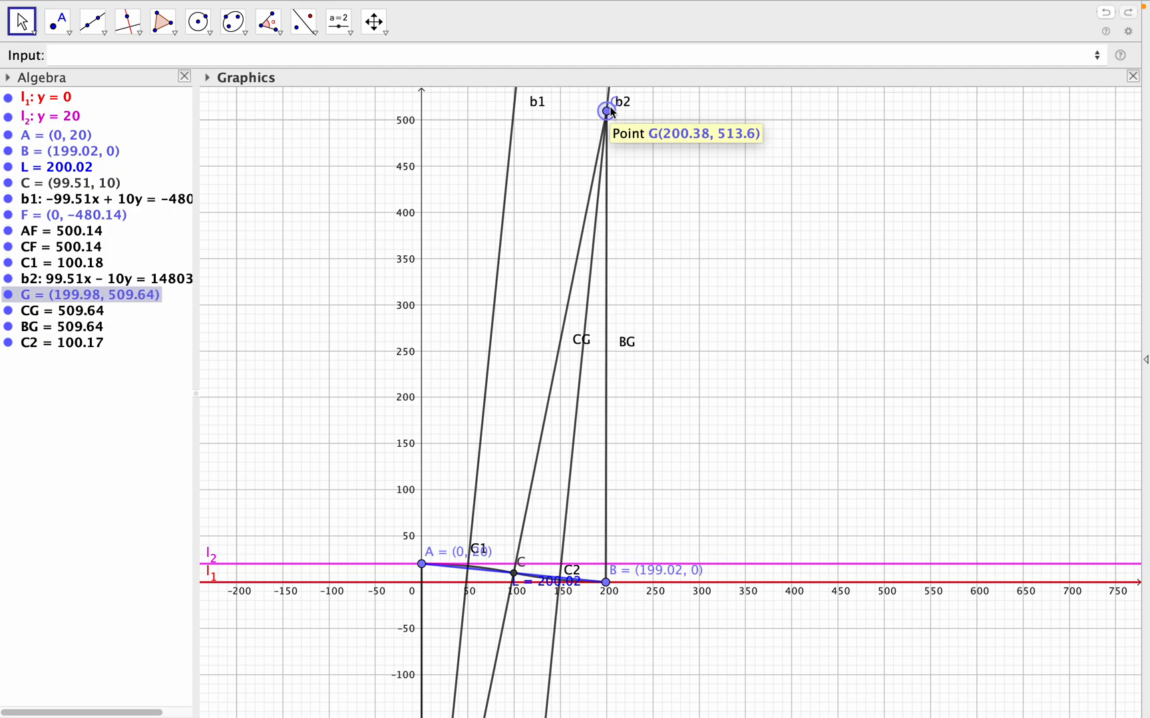
left_click_drag(612, 113, 612, 113)
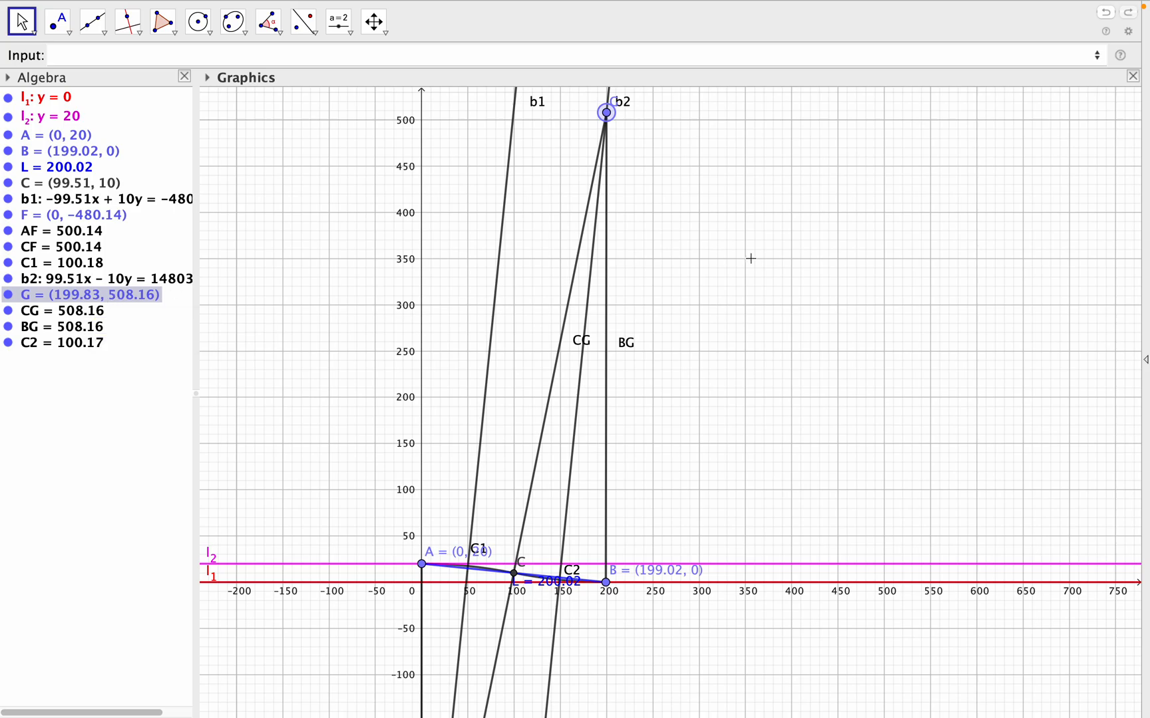
- Nudge point G along line b2 to (199.02, 500.14), directly above B, matching segments CG and BG to AF's length of 500.14
key("Down")
key("Down")
key("Down")
key("Down")
key("Down")
key("Down")
key("Down")
key("Down")
key("Down")
key("Down")
key("Down")
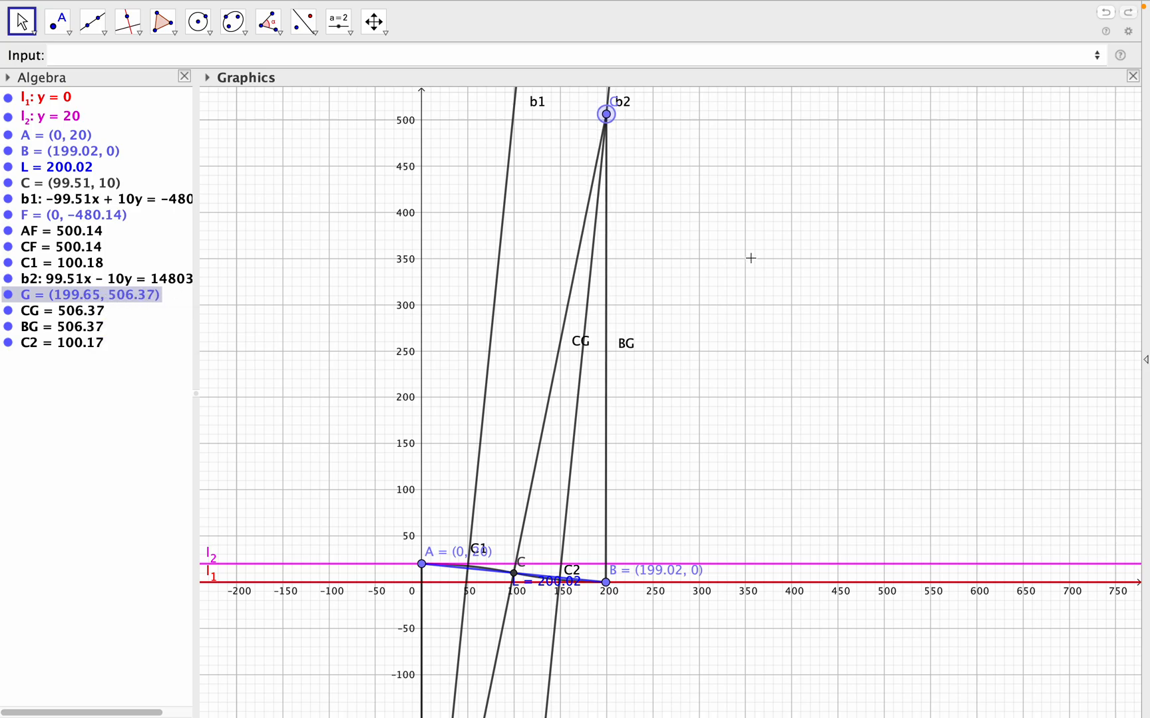
key("Down")
key("Down")
key("Down")
key("Down")
key("Down")
key("Down")
key("Down")
key("Down")
key("Down")
key("Down")
key("Down")
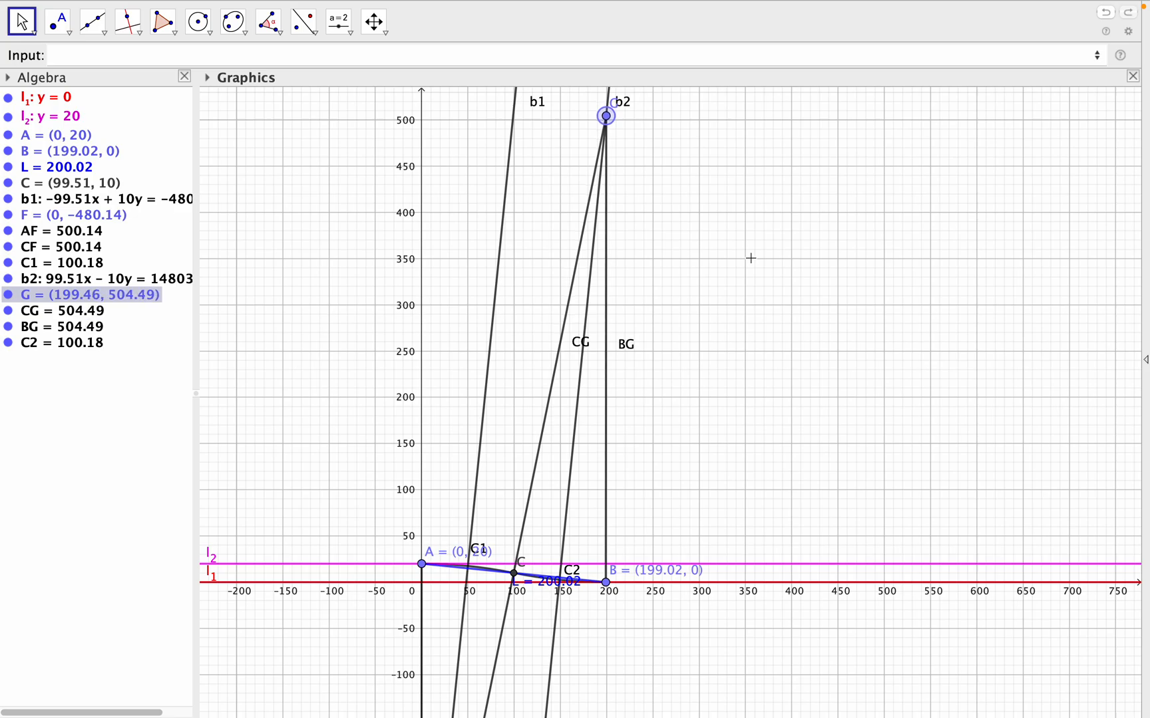
key("Down")
key("Down")
key("Down")
key("Down")
key("Down")
key("Down")
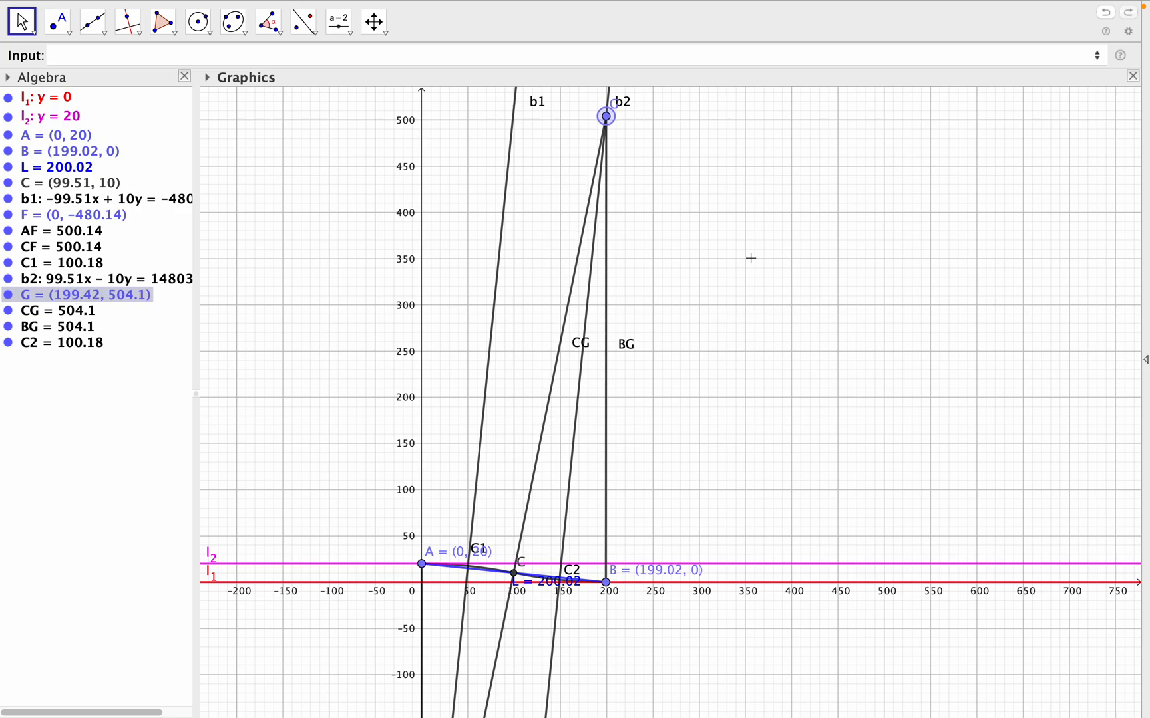
key("Down")
key("Down")
key("Down")
key("Down")
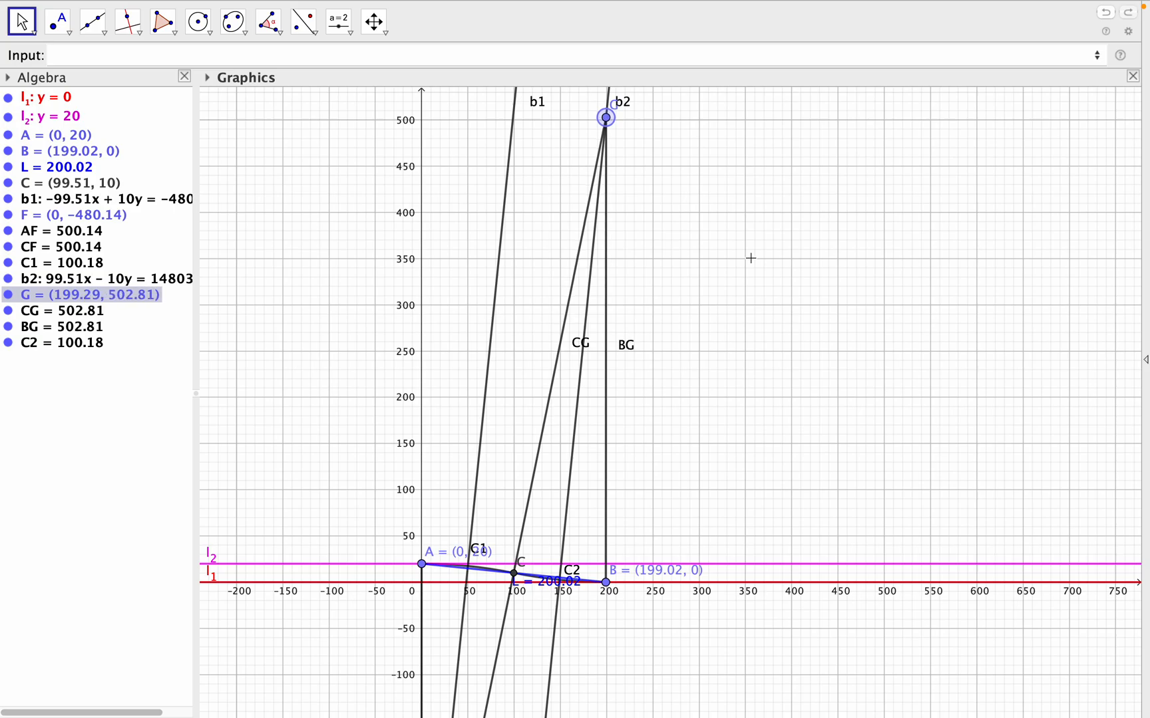
key("Down")
key("Down")
key("Down")
key("Down")
key("Down")
key("Down")
key("Down")
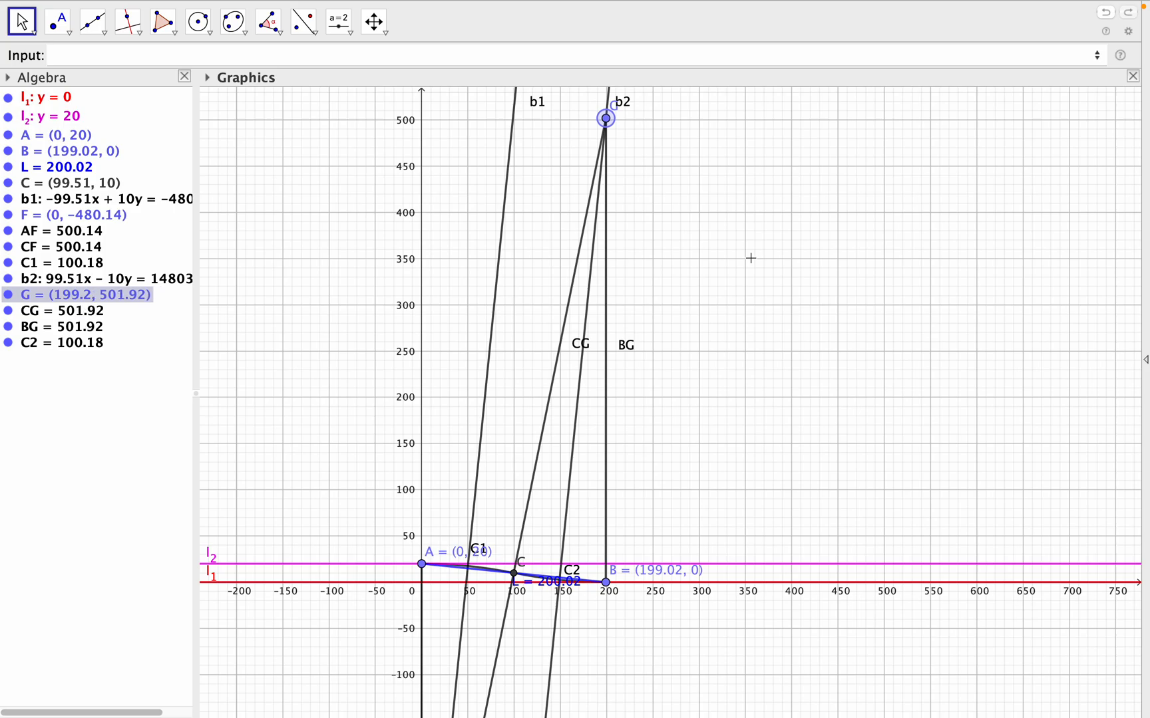
key("Down")
key("Down")
key("Down")
key("Down")
key("Down")
key("Down")
key("Down")
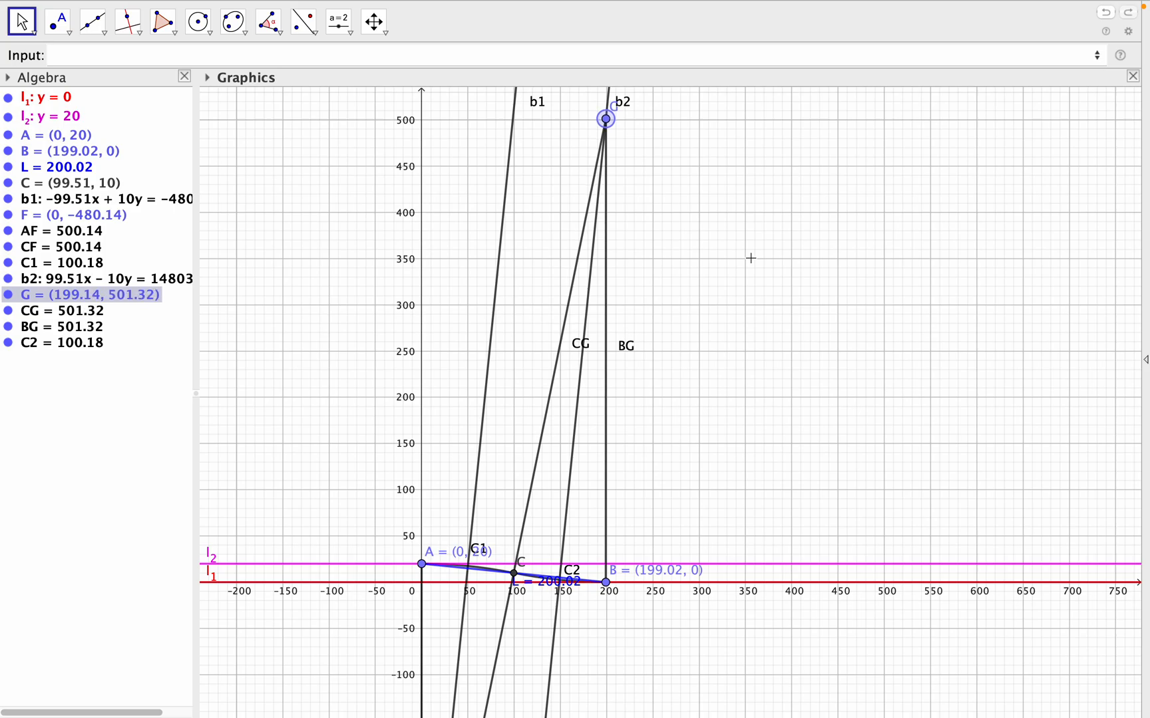
key("Down")
key("Down")
key("Down")
key("Down")
key("Down")
key("Down")
key("Down")
key("Down")
key("Down")
key("Down")
key("Down")
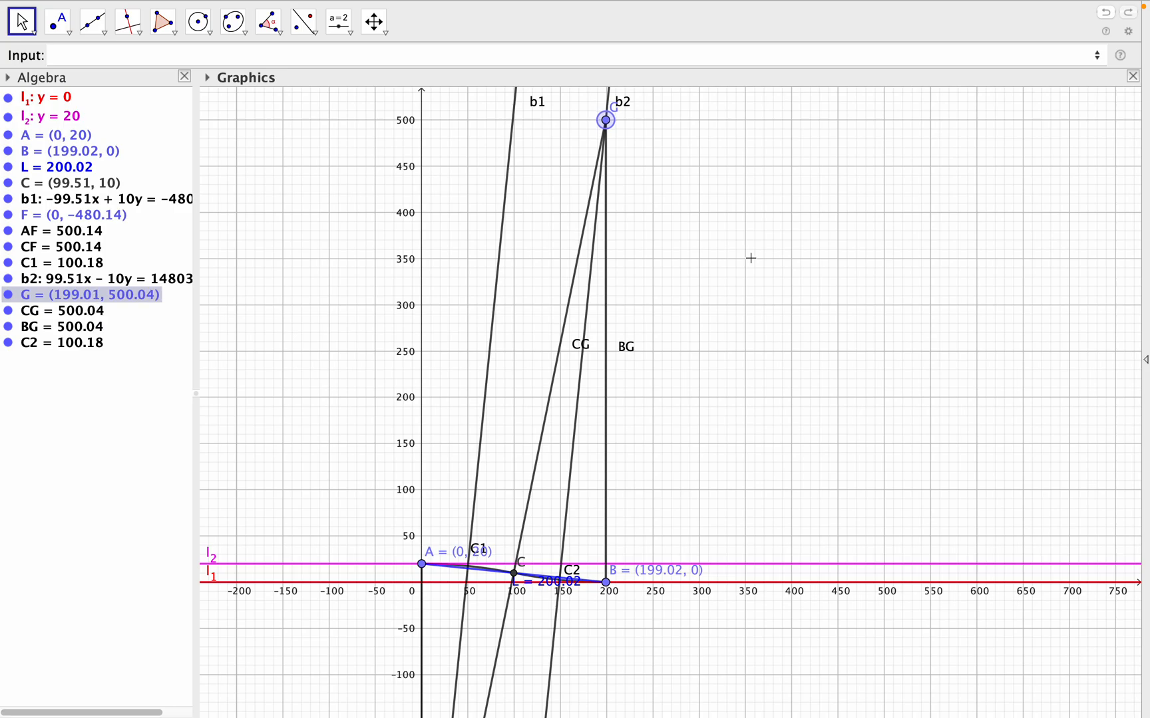
key("Up")
- Examine arcs C1 and C2 between A and B up close, checking how they join at C and meet the parallel lines
left_click_drag(785, 554, 807, 418)
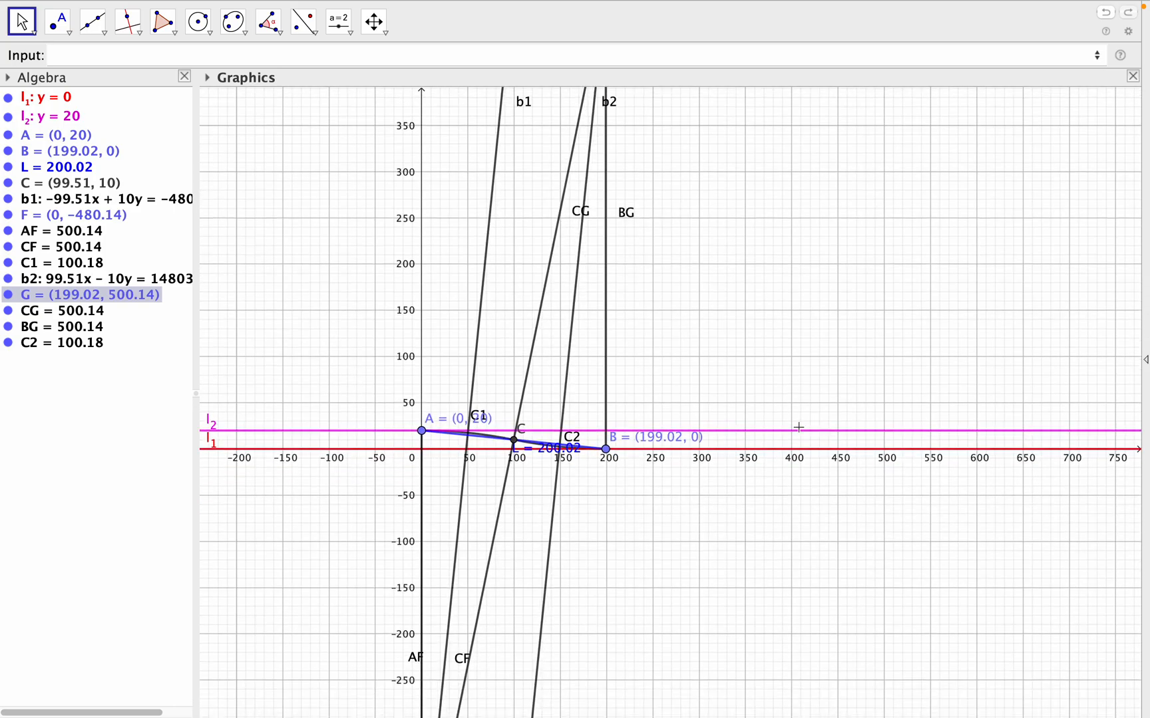
scroll(689, 564, "down", 2)
scroll(690, 564, "up", 8)
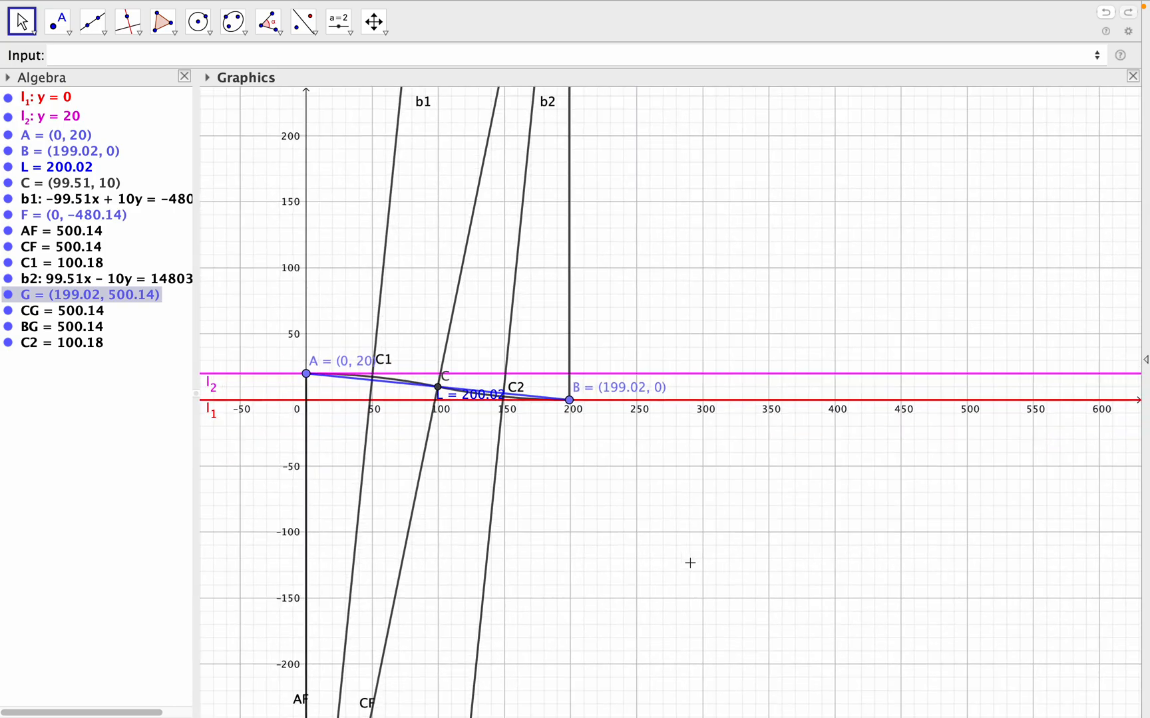
scroll(690, 564, "up", 1)
left_click_drag(641, 505, 774, 488)
scroll(774, 488, "down", 2)
scroll(774, 488, "up", 3)
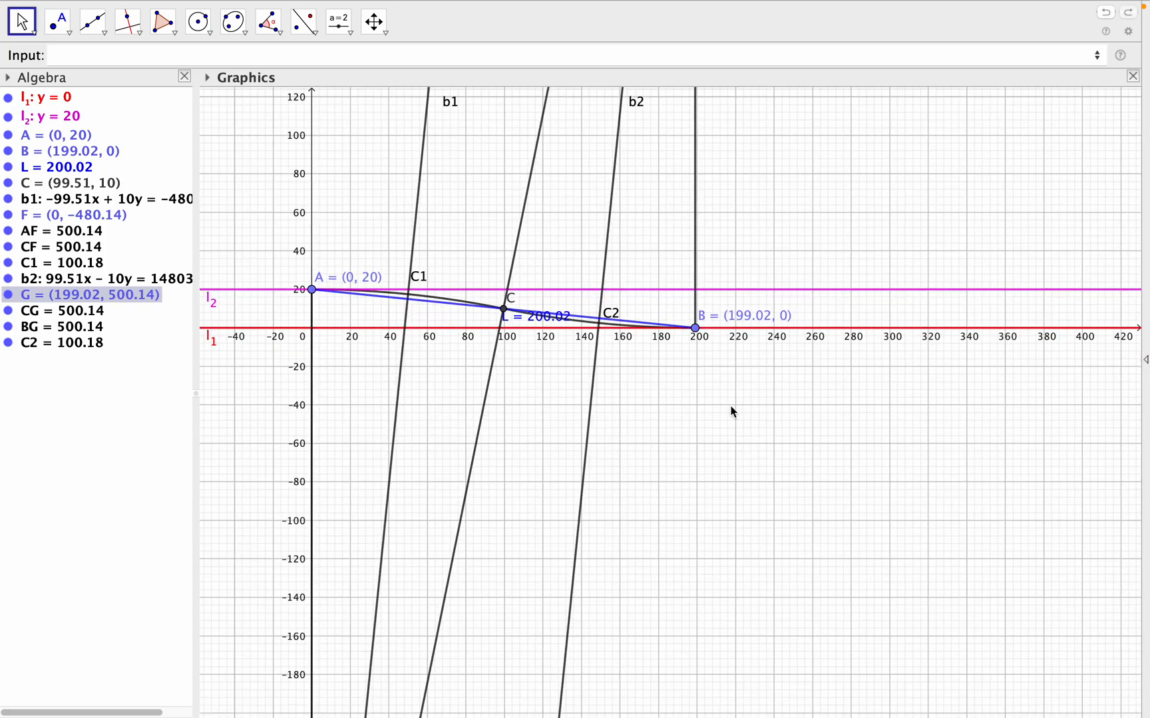
left_click_drag(734, 410, 760, 451)
scroll(757, 445, "down", 3)
scroll(756, 445, "up", 5)
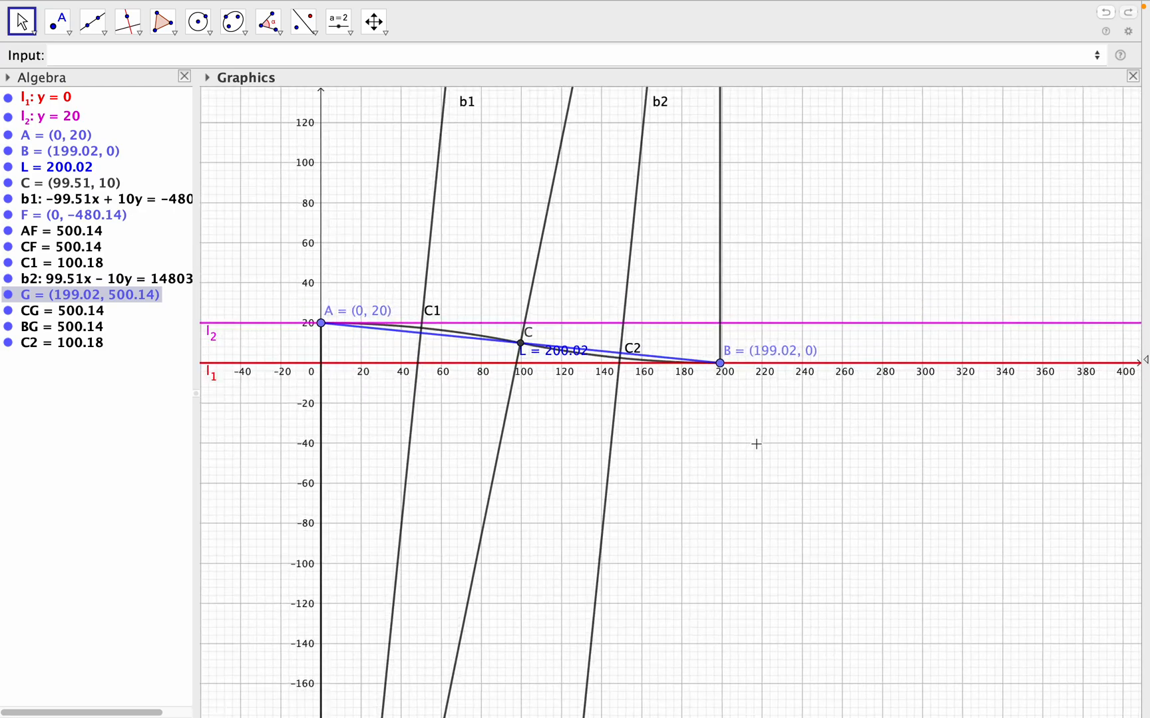
scroll(756, 444, "up", 1)
left_click_drag(609, 426, 755, 410)
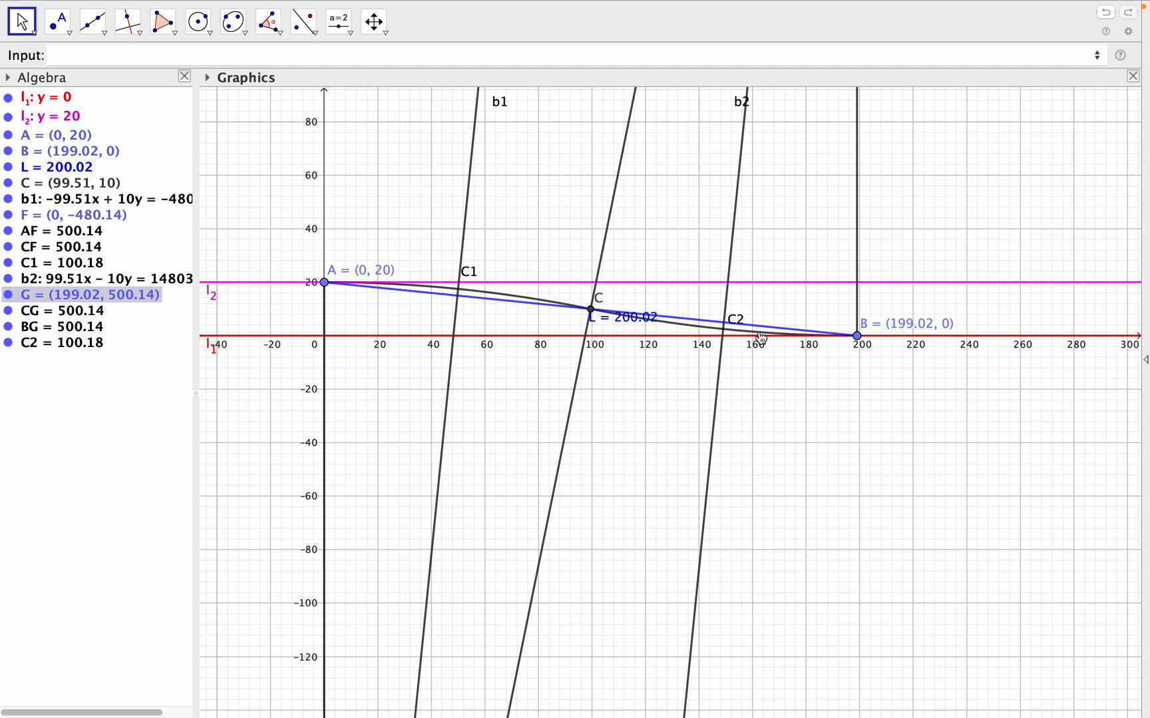
scroll(837, 381, "down", 2)
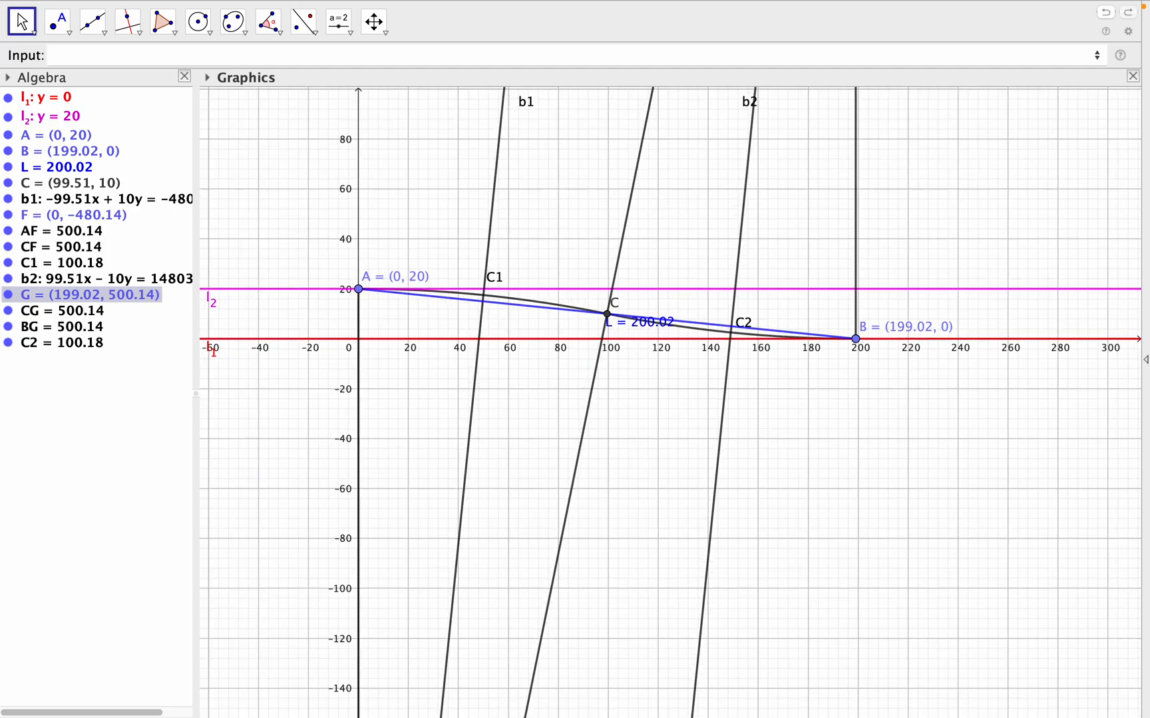
scroll(837, 381, "up", 3)
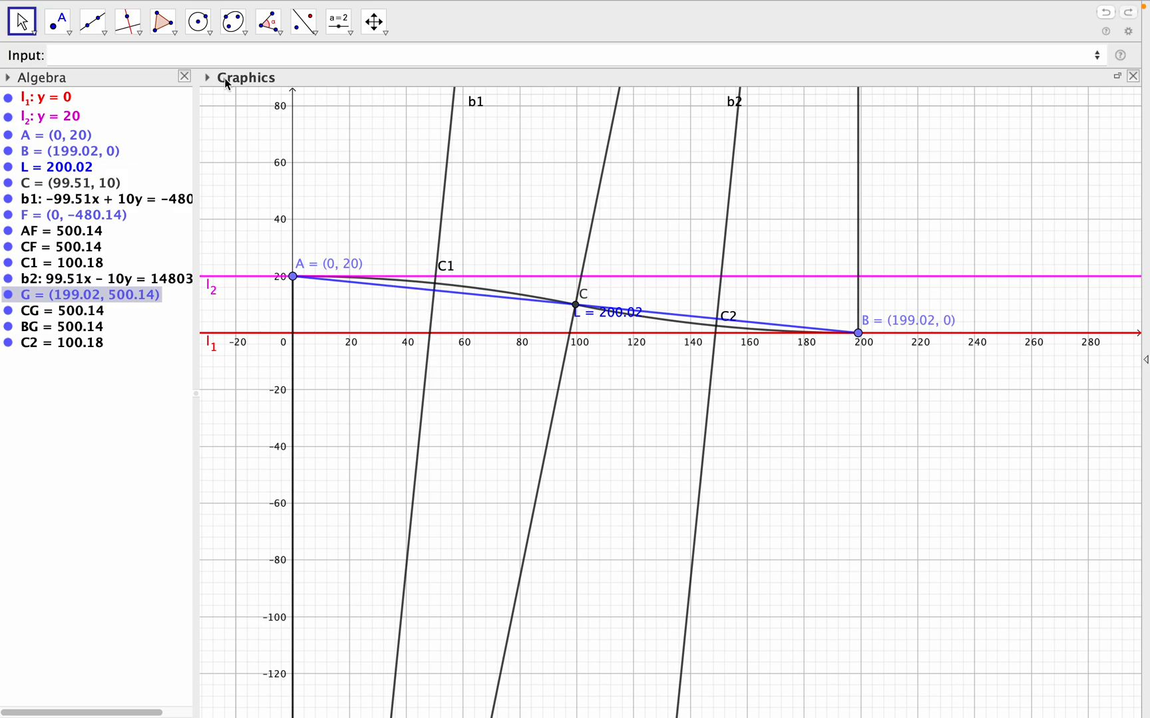
- Create circle c1 centred at F with radius AF using the command c1:Circle(F, AF)
left_click(179, 58)
type("c")
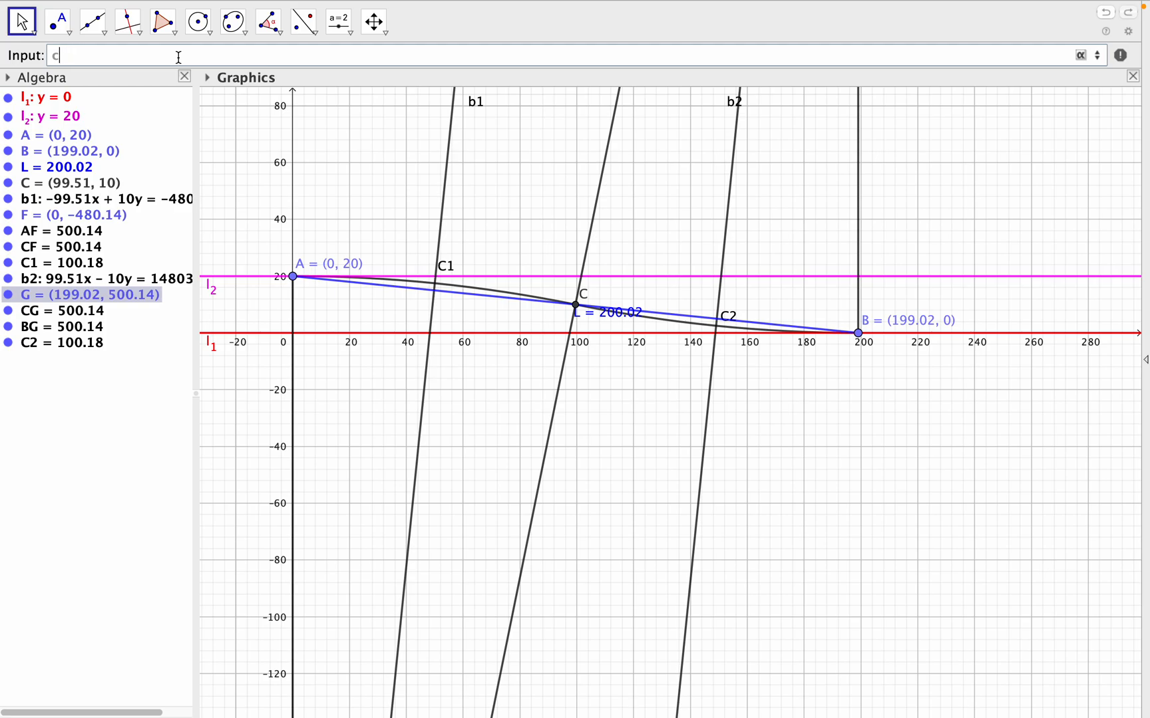
type("1")
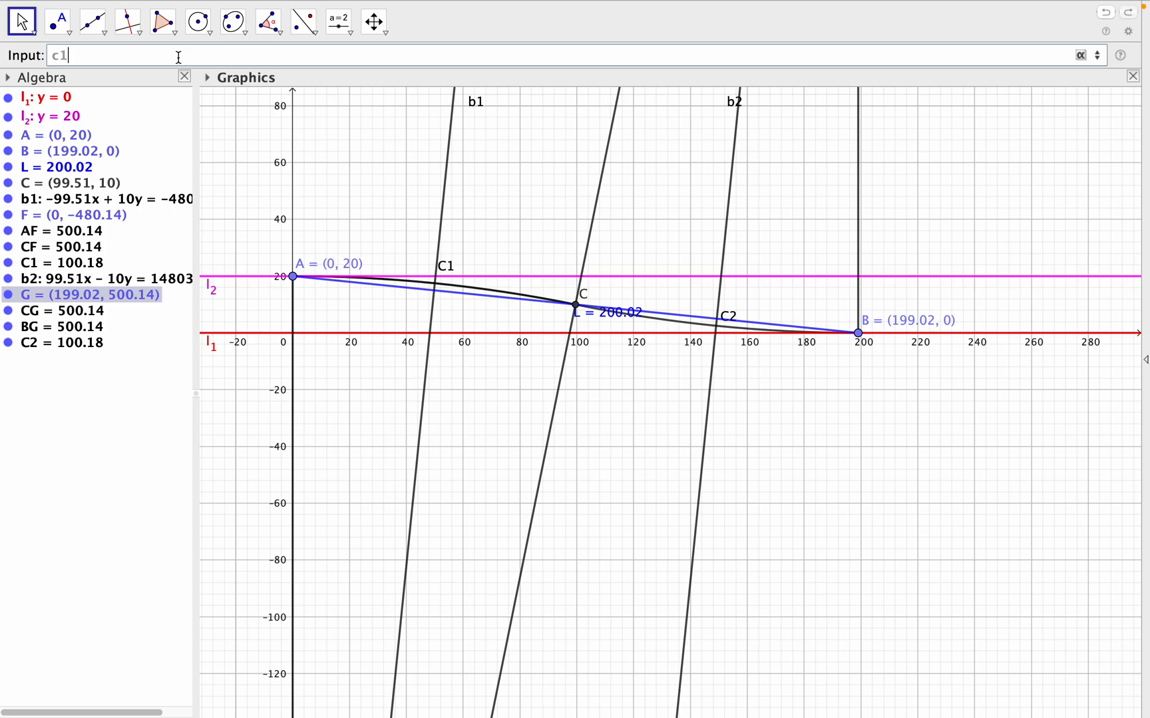
type(":circ")
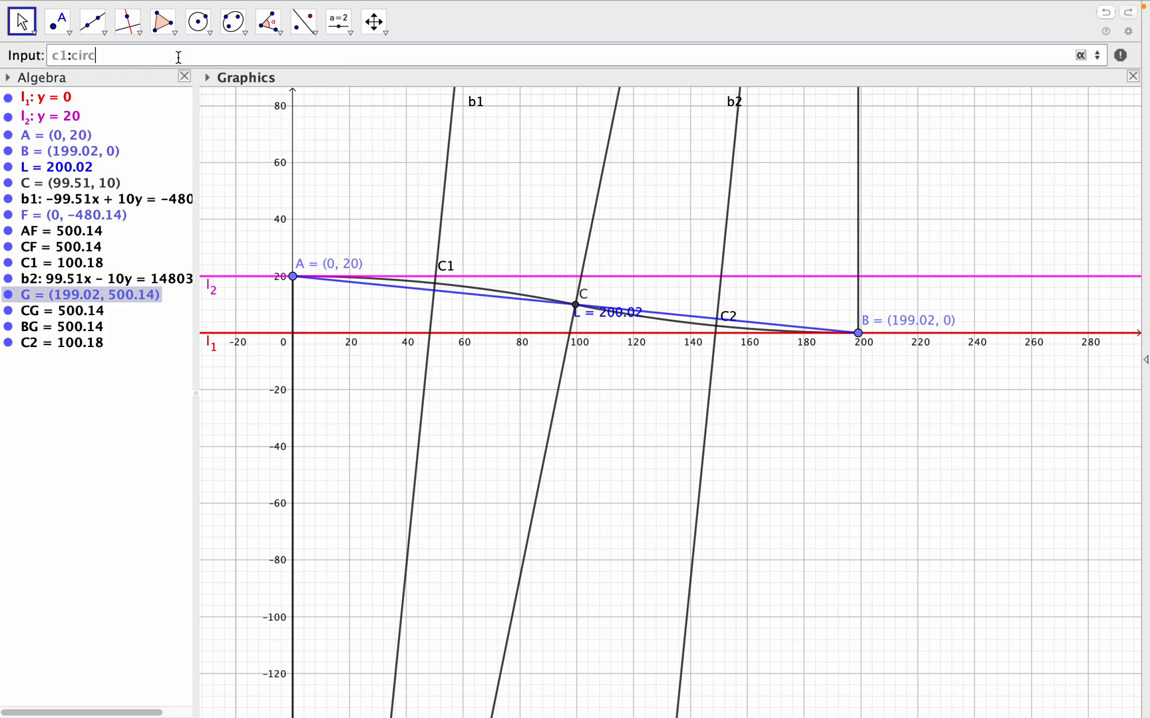
left_click(185, 78)
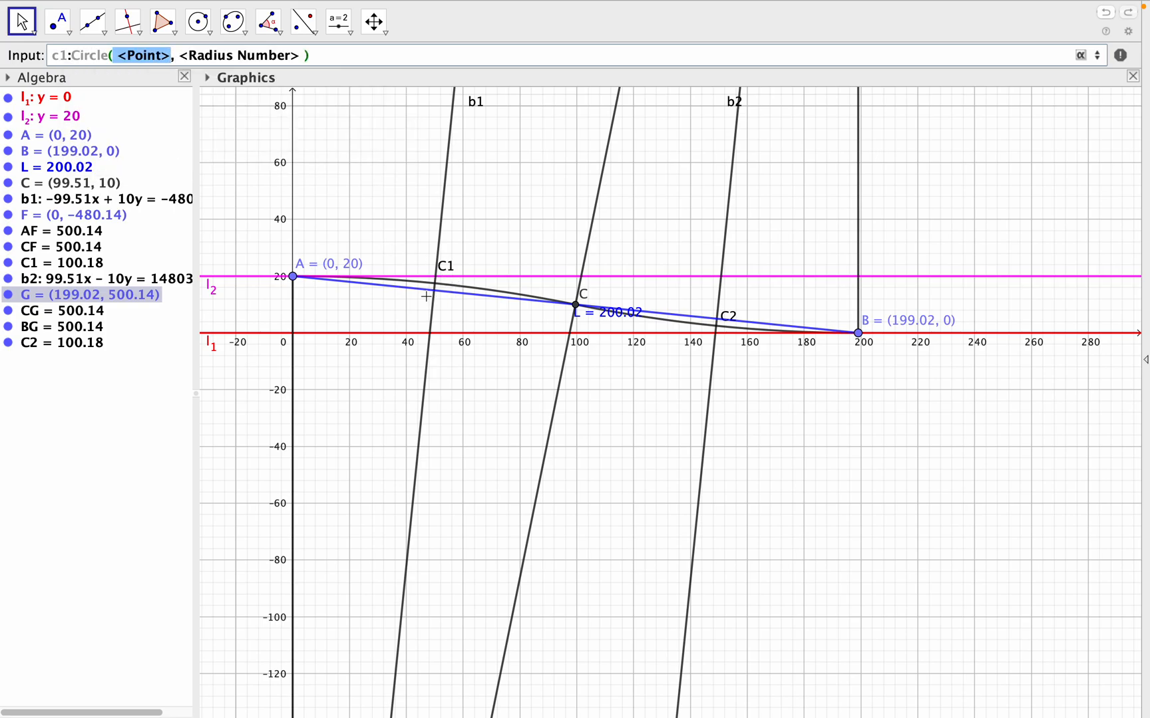
type("F")
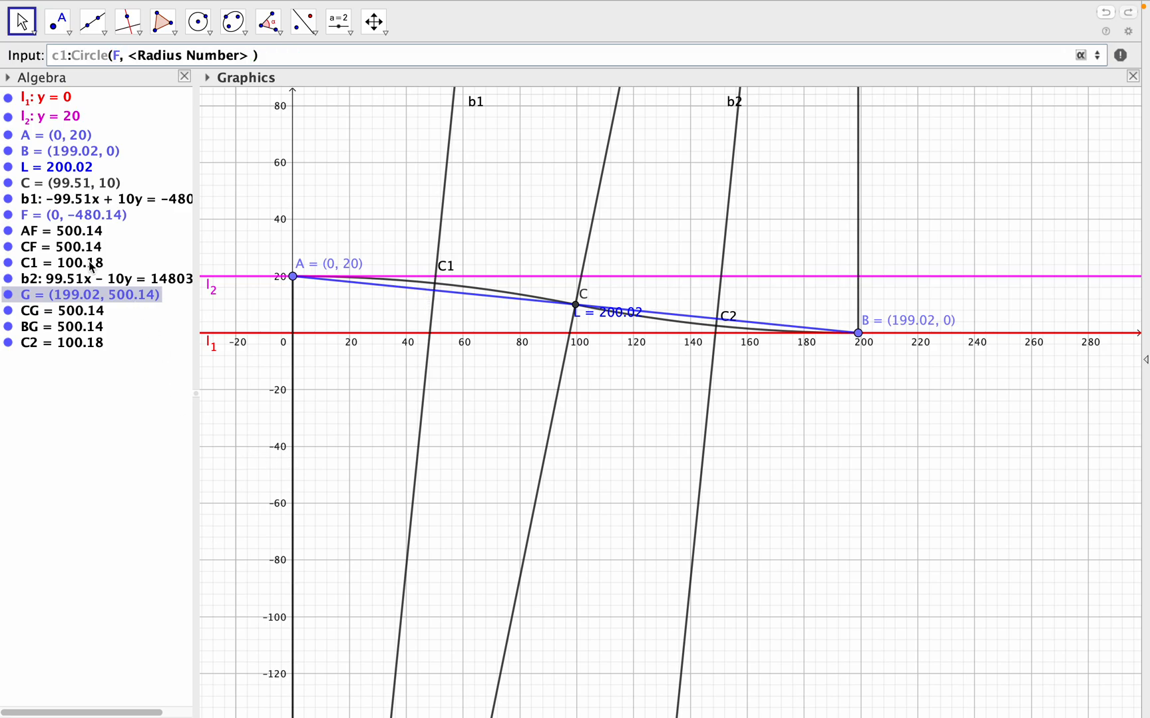
left_click_drag(132, 55, 247, 56)
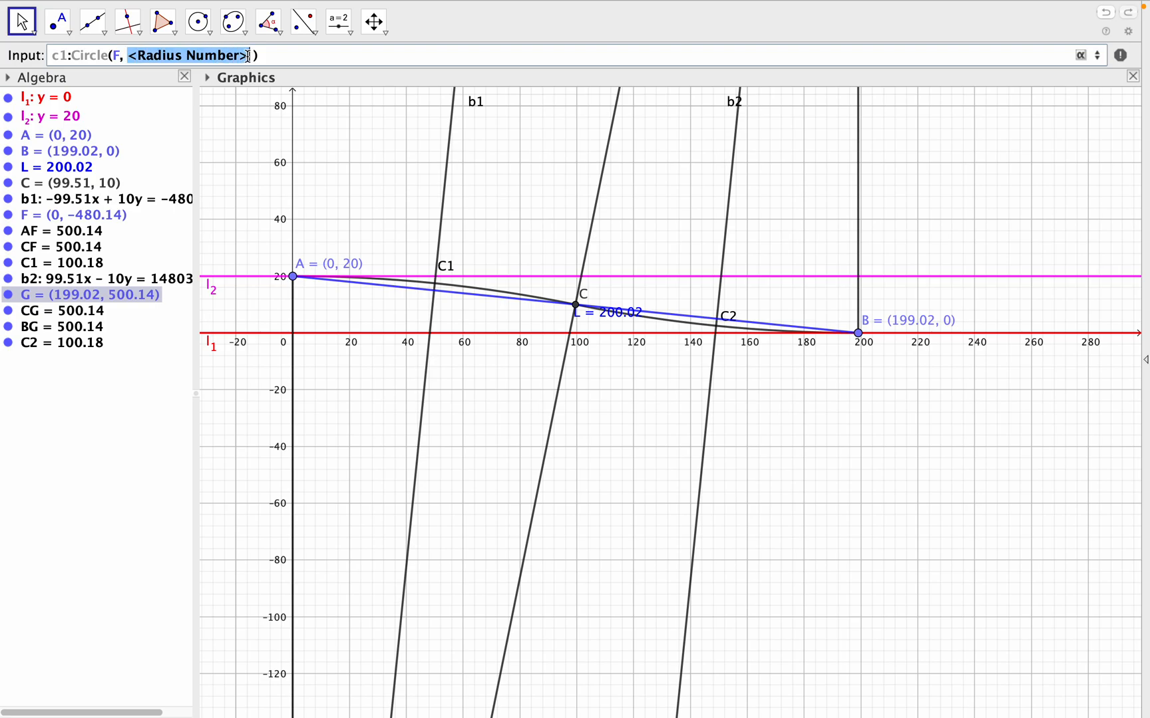
type("AF")
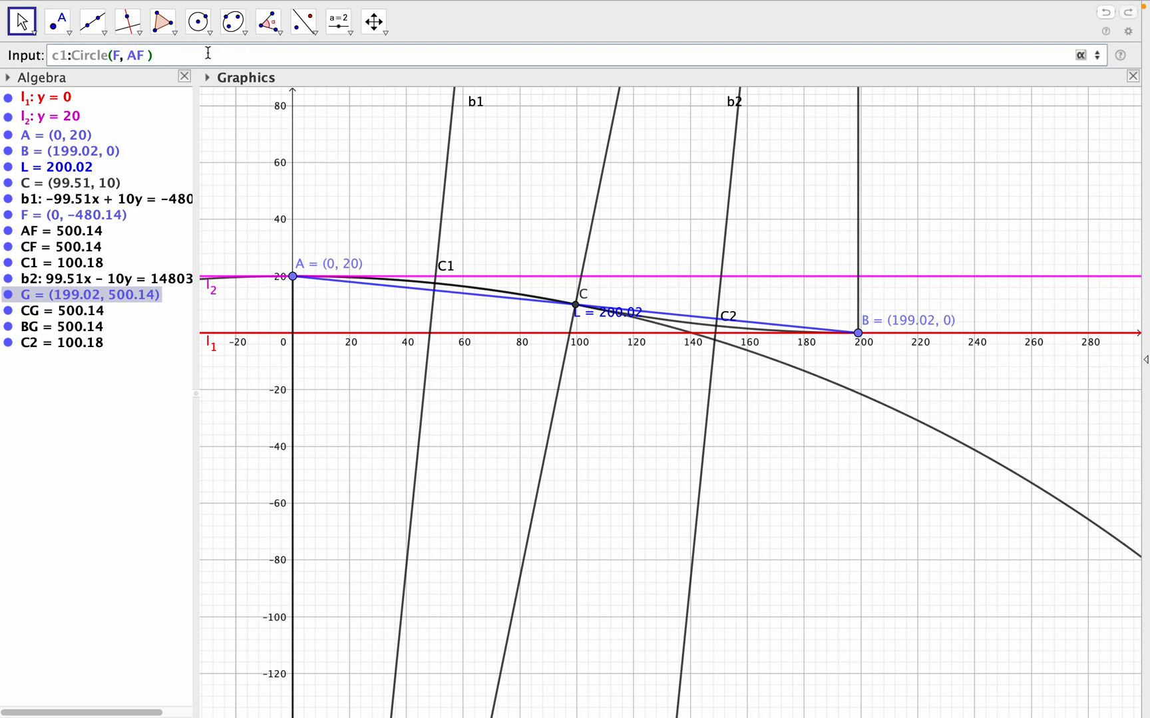
key("Return")
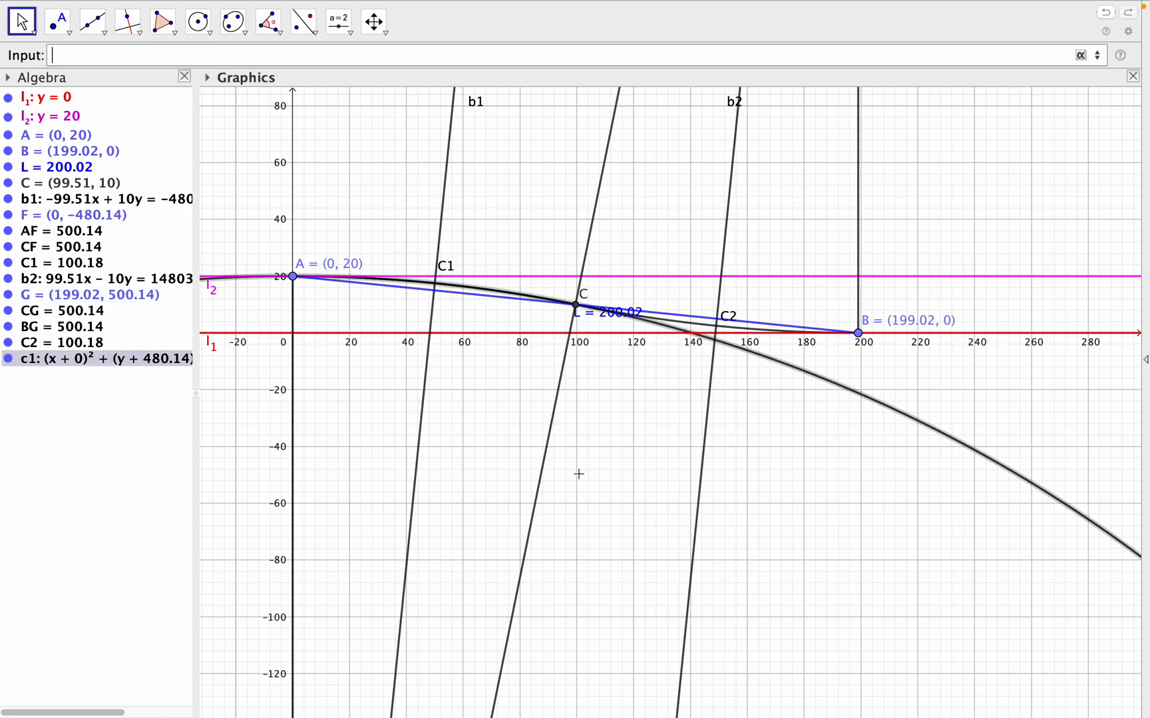
- View the whole circle c1 around F and widen the algebra list enough to read its full equation
scroll(578, 474, "up", 3)
scroll(578, 474, "down", 3)
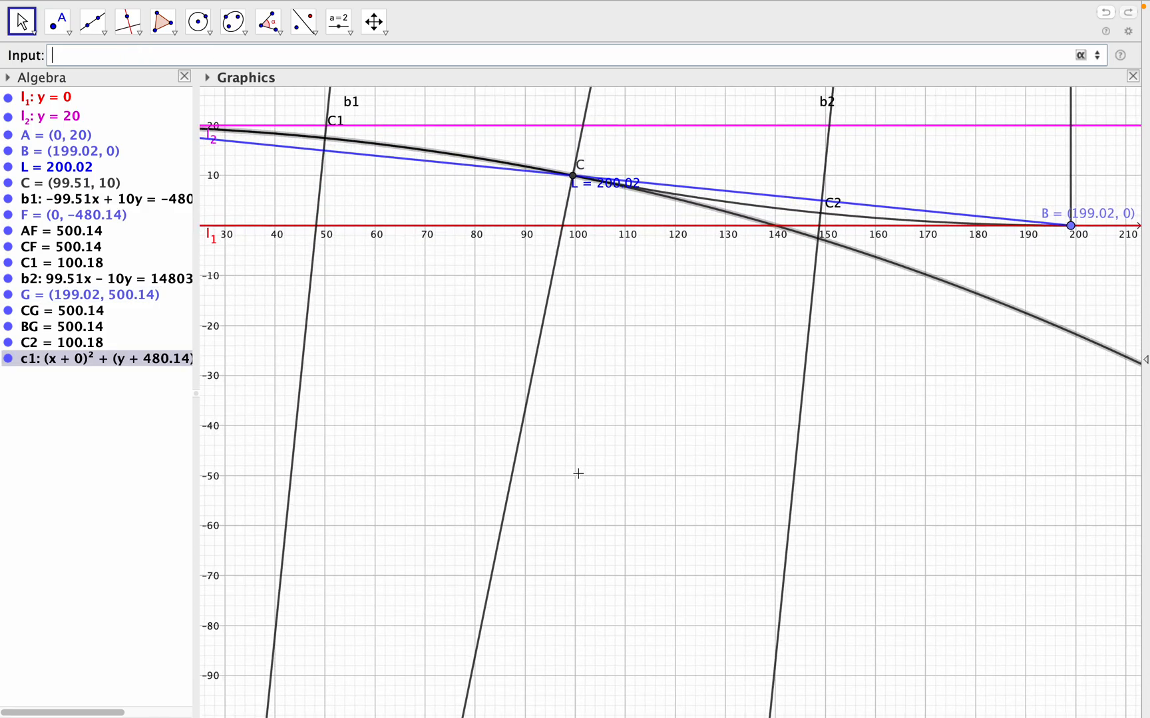
scroll(578, 473, "down", 5)
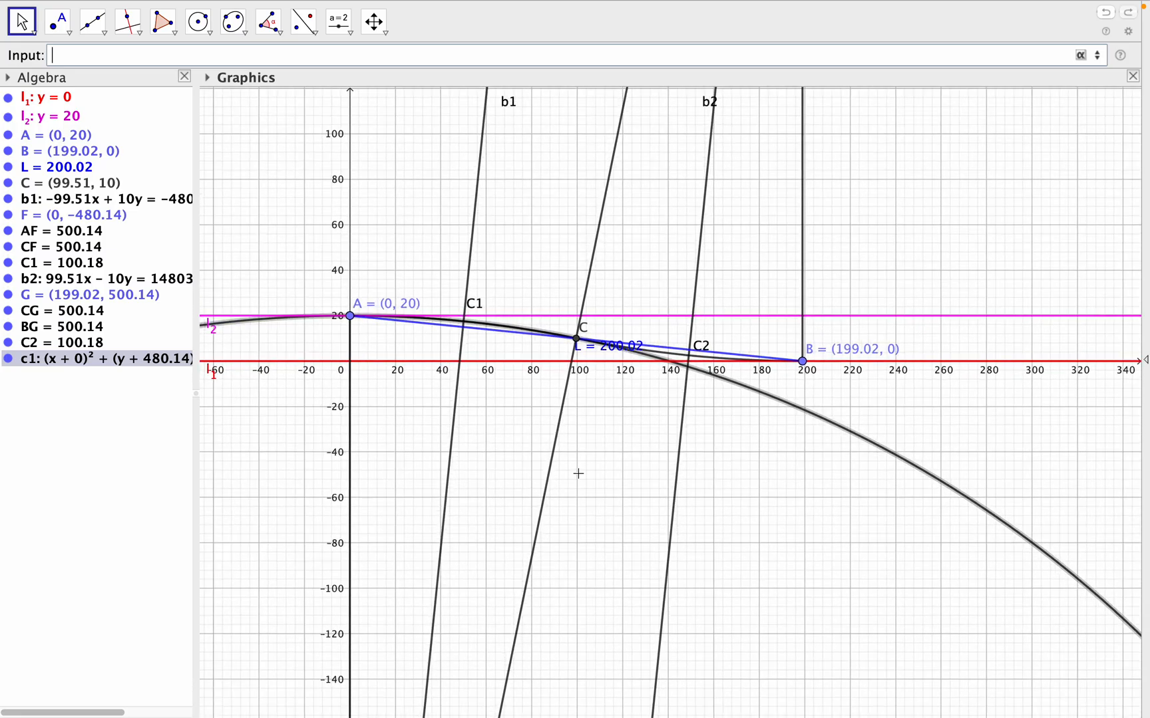
scroll(578, 474, "down", 5)
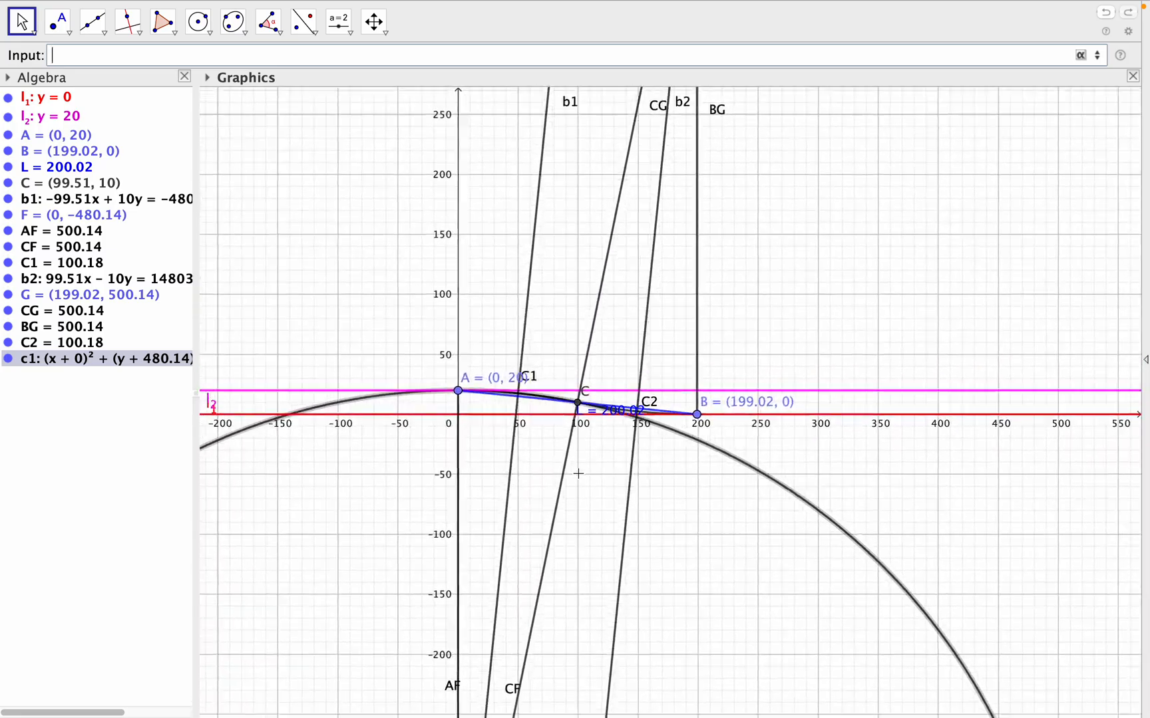
scroll(578, 473, "down", 5)
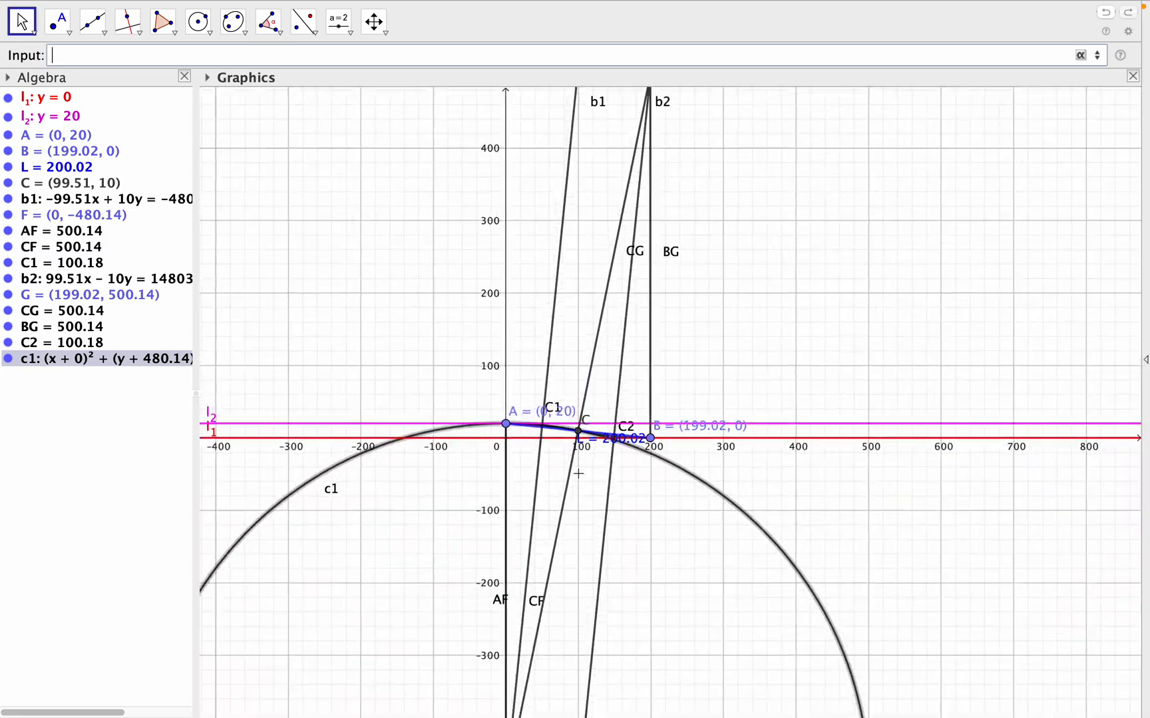
scroll(578, 473, "down", 5)
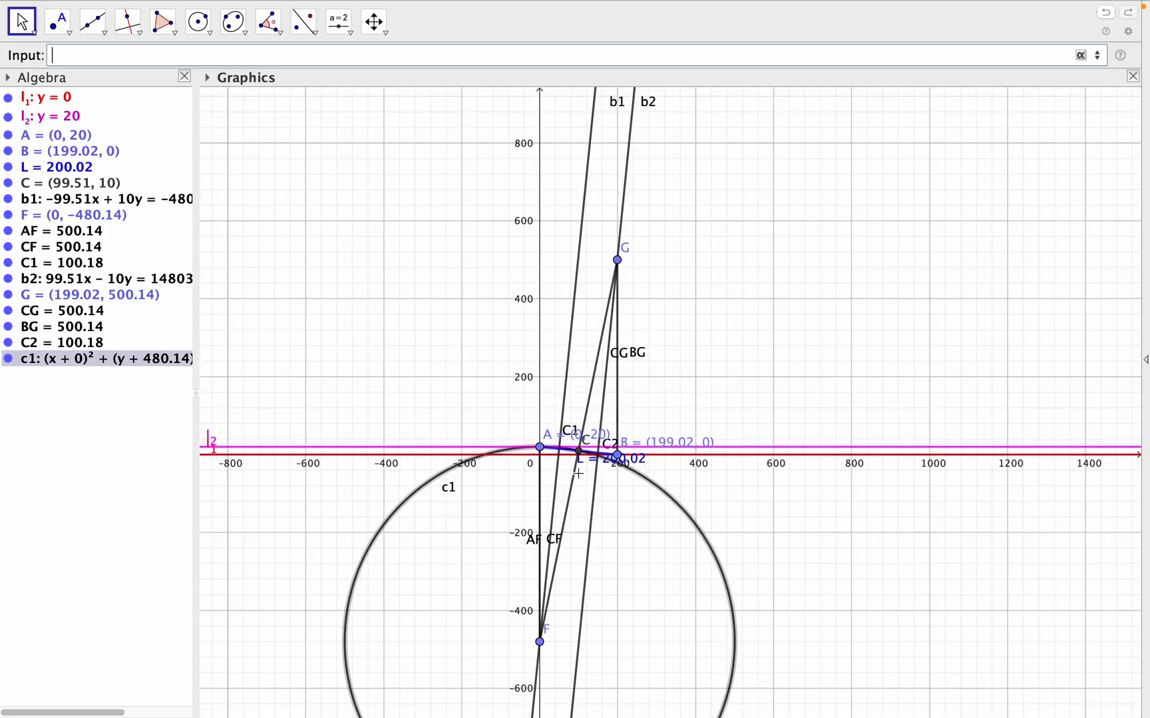
left_click_drag(799, 604, 804, 527)
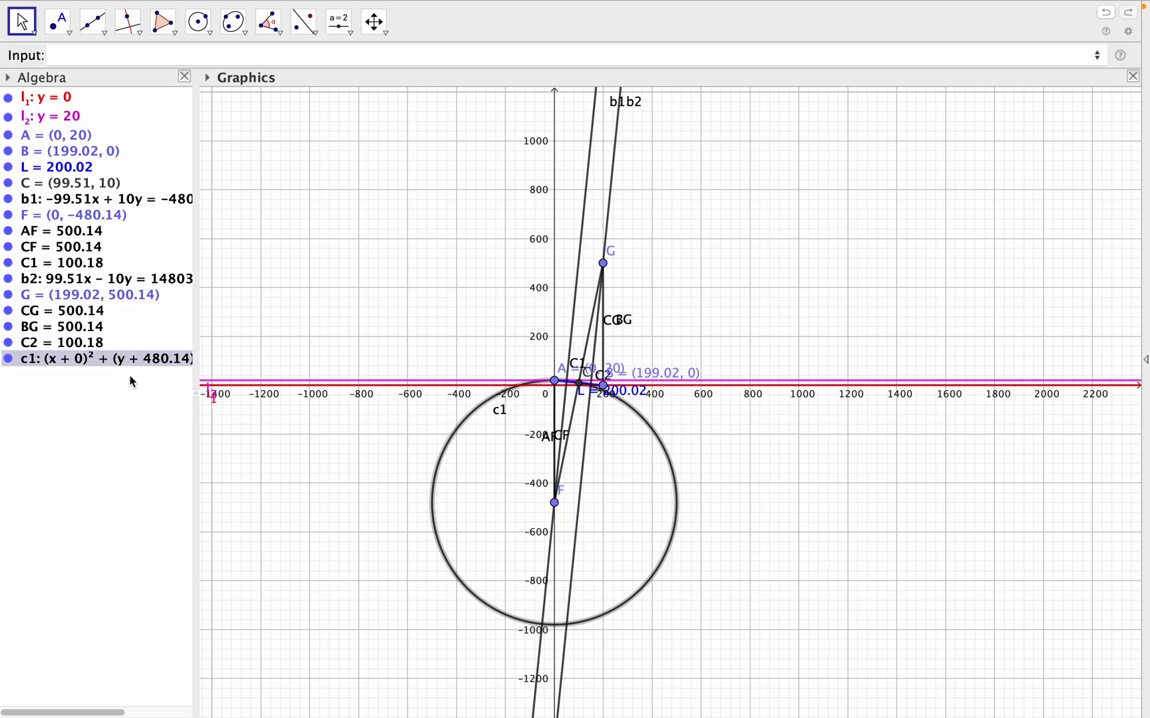
left_click_drag(194, 218, 276, 221)
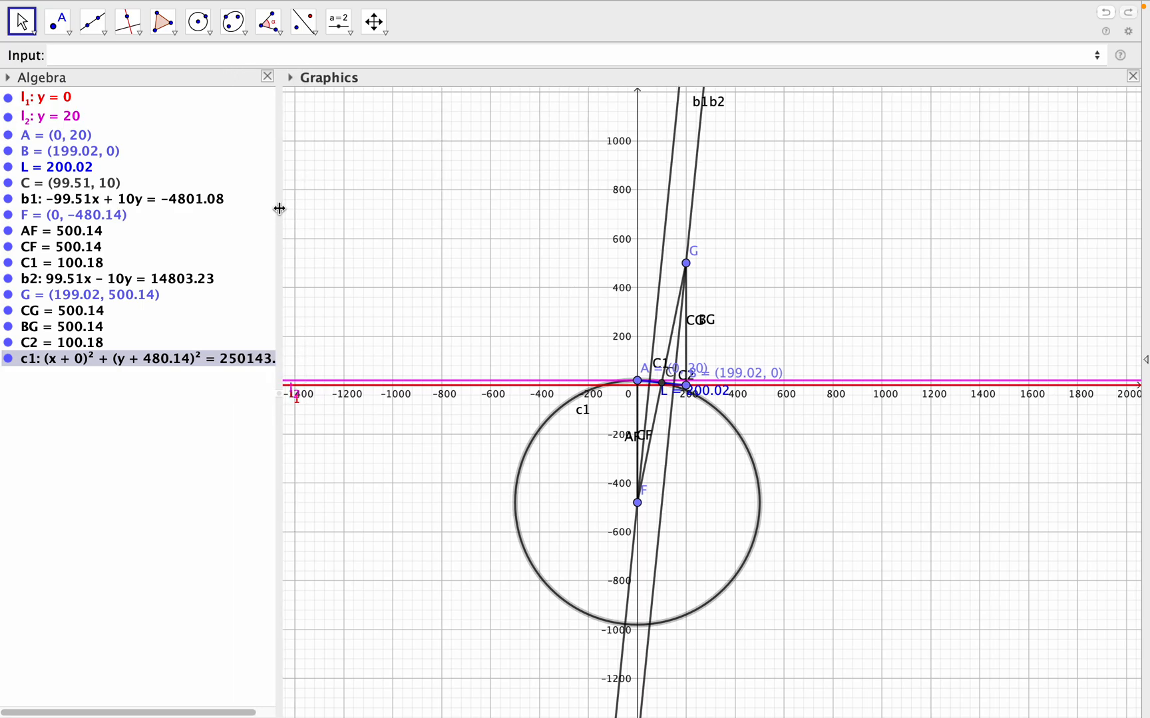
left_click_drag(279, 209, 297, 208)
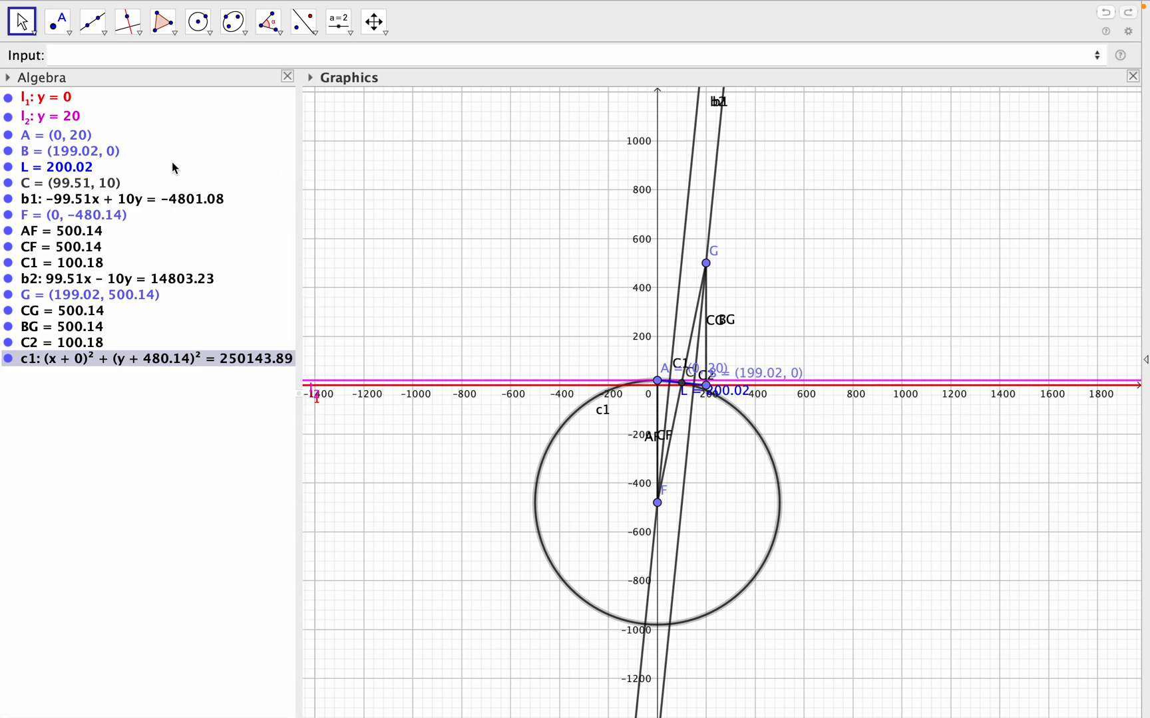
- Create circle c2 centred at G with radius CG using the command c2:Circle(G, CG)
left_click(134, 48)
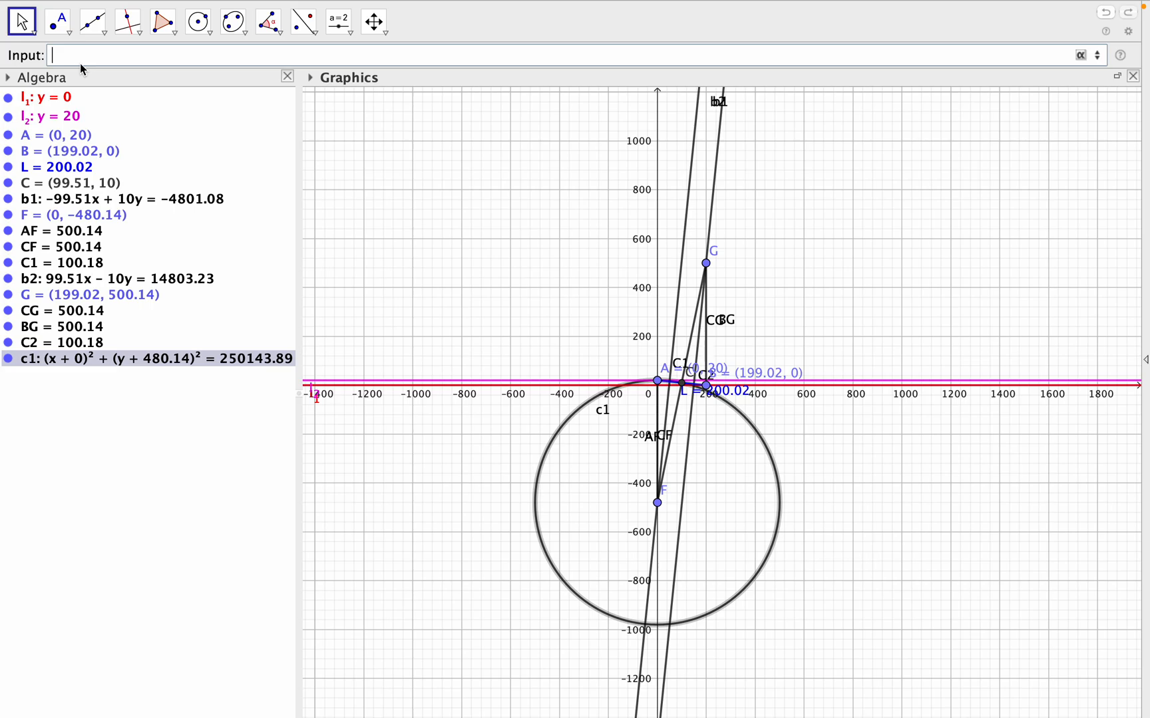
type("2:cir")
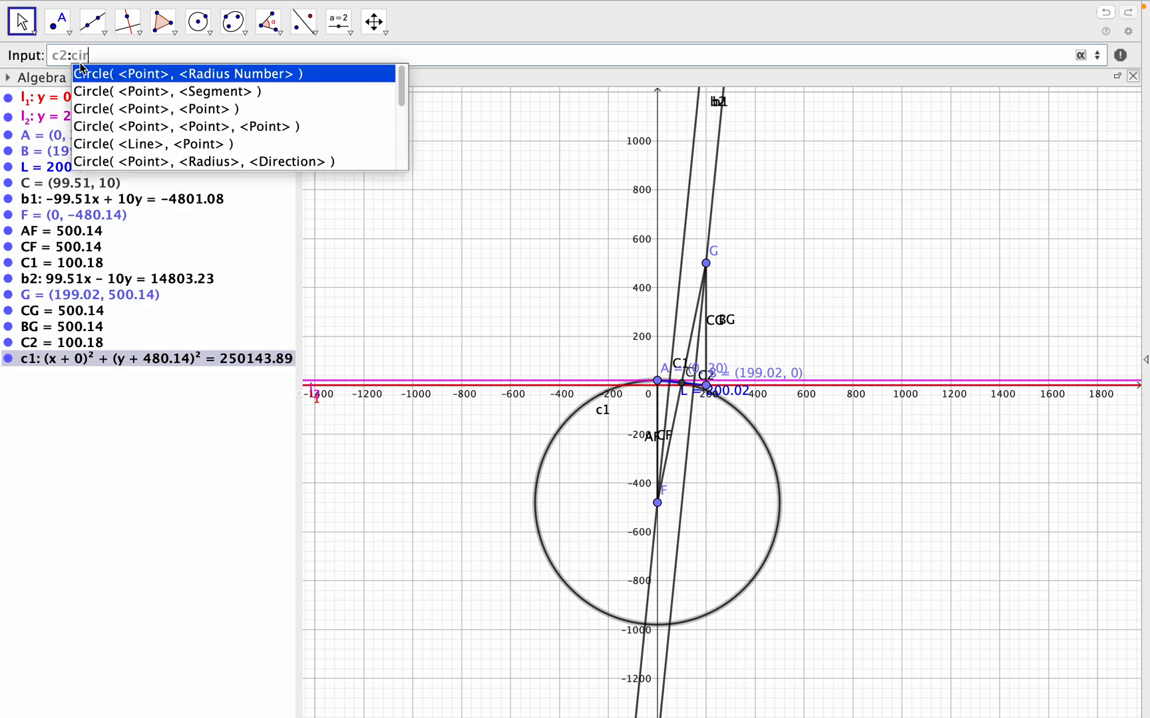
left_click(189, 75)
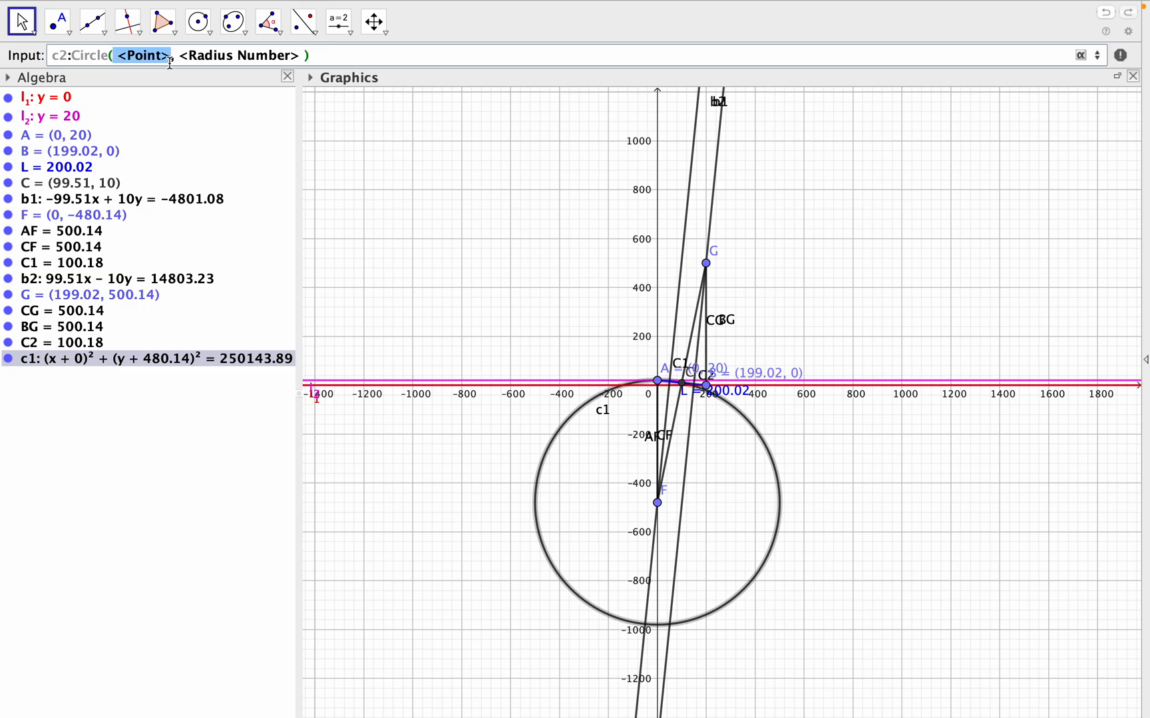
type("G")
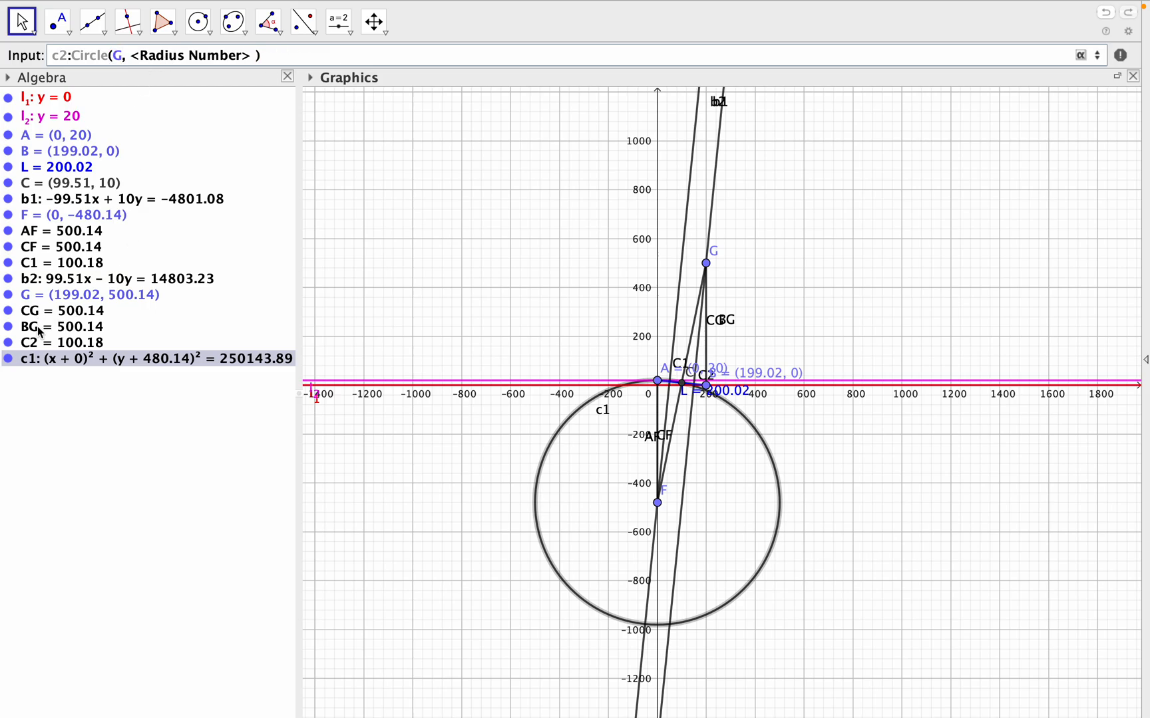
left_click_drag(129, 55, 249, 55)
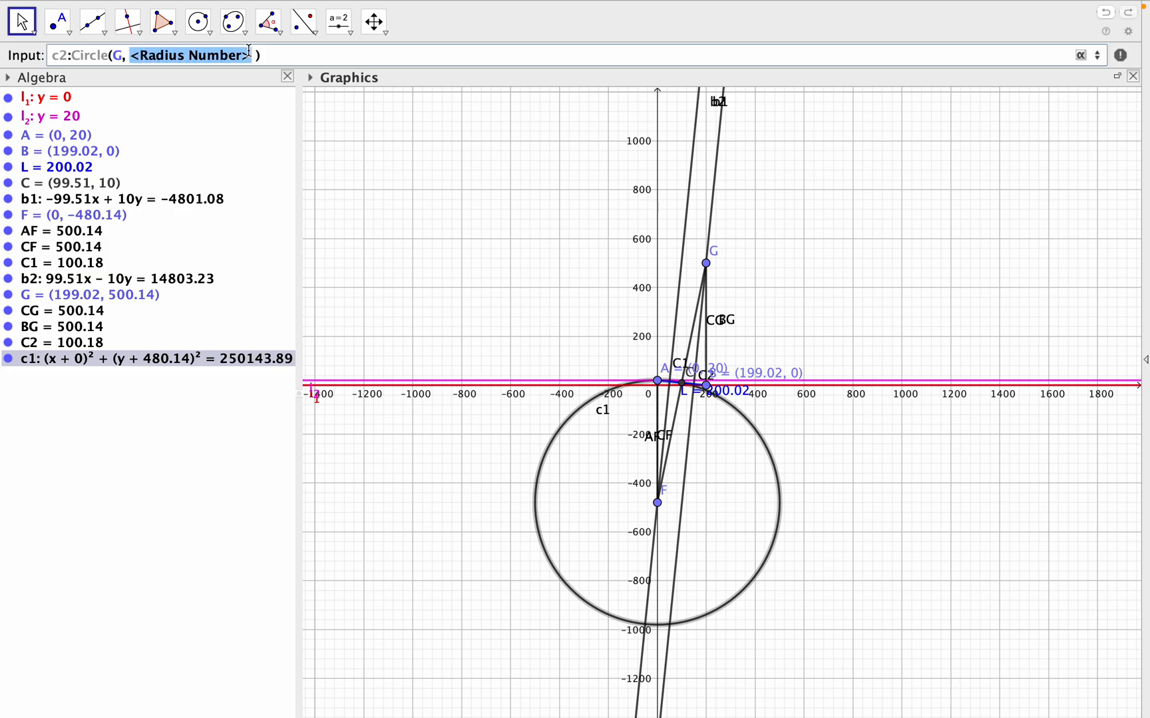
type("CG")
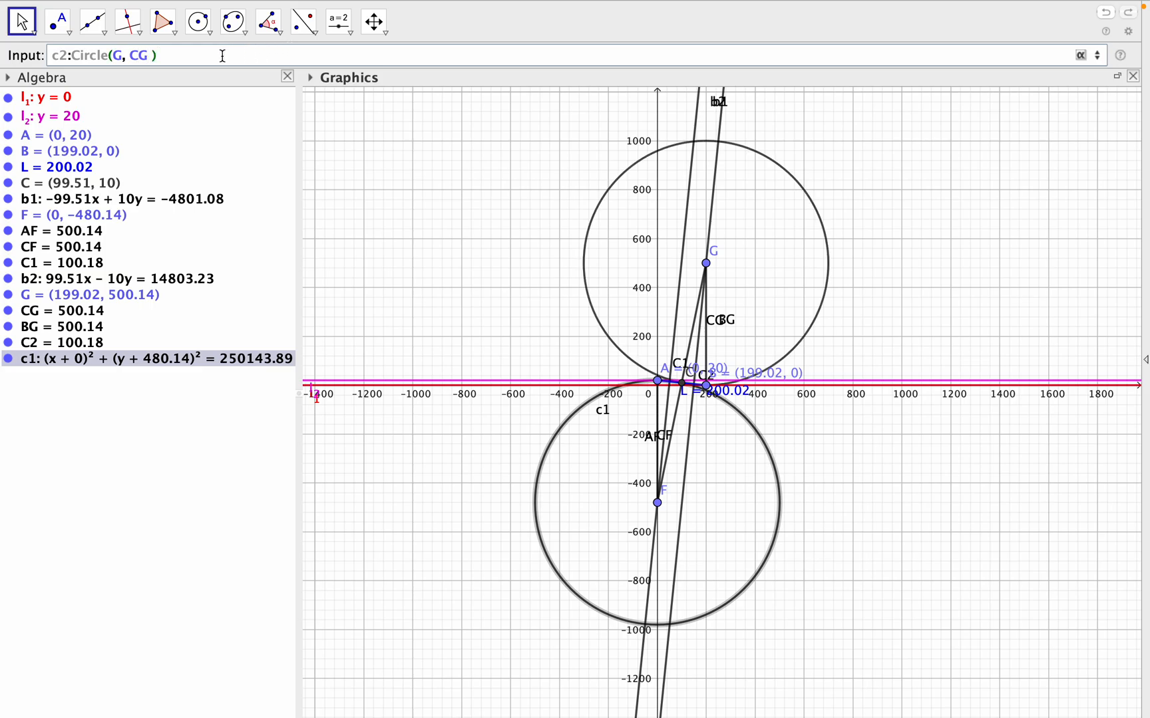
key("Return")
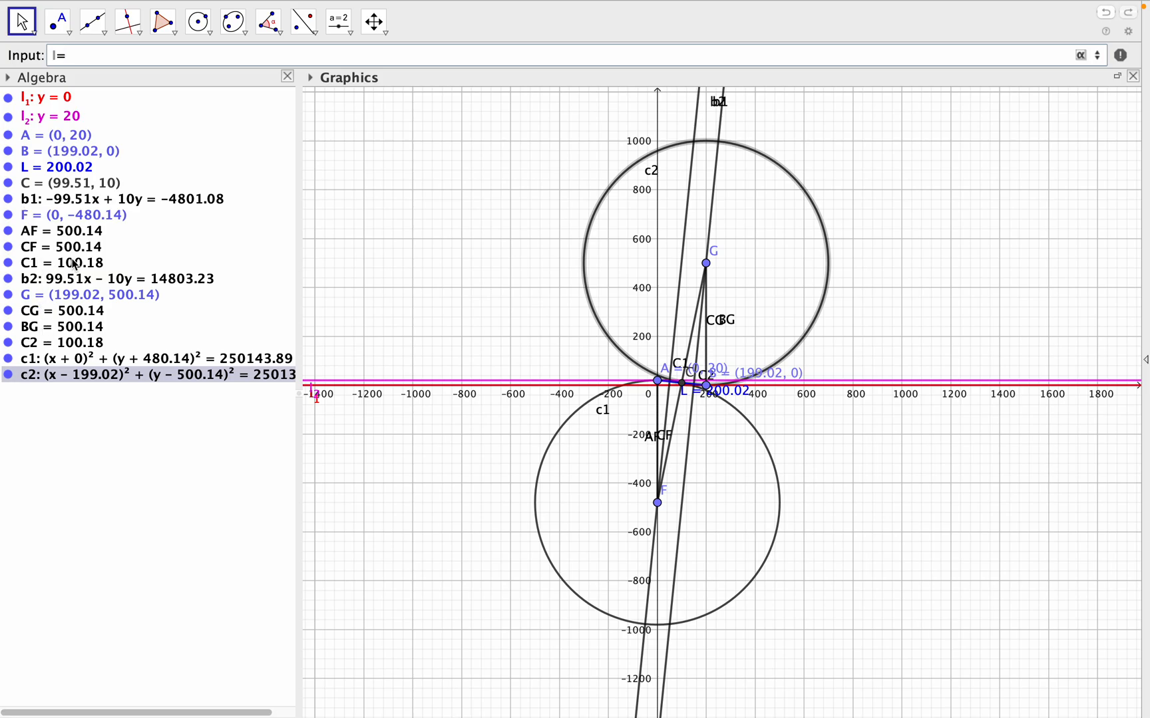
- Define the total length of the reverse curve as I=C1+C2, summing the two arcs
type("C")
type("1")
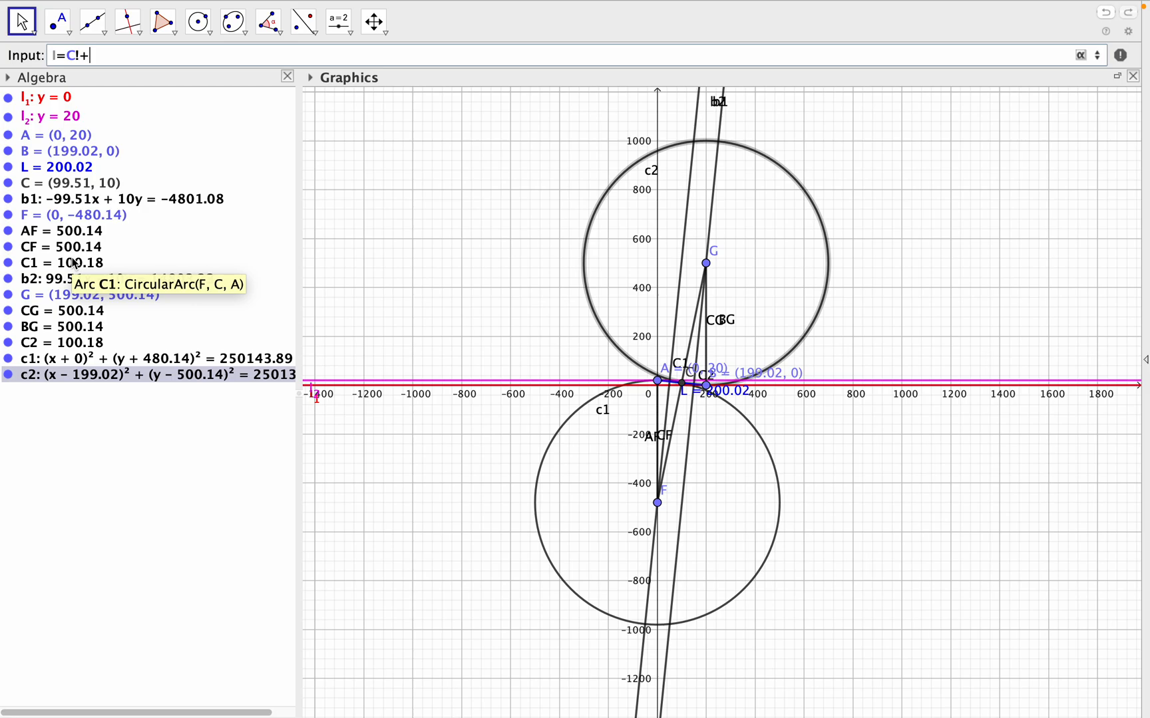
key("BackSpace")
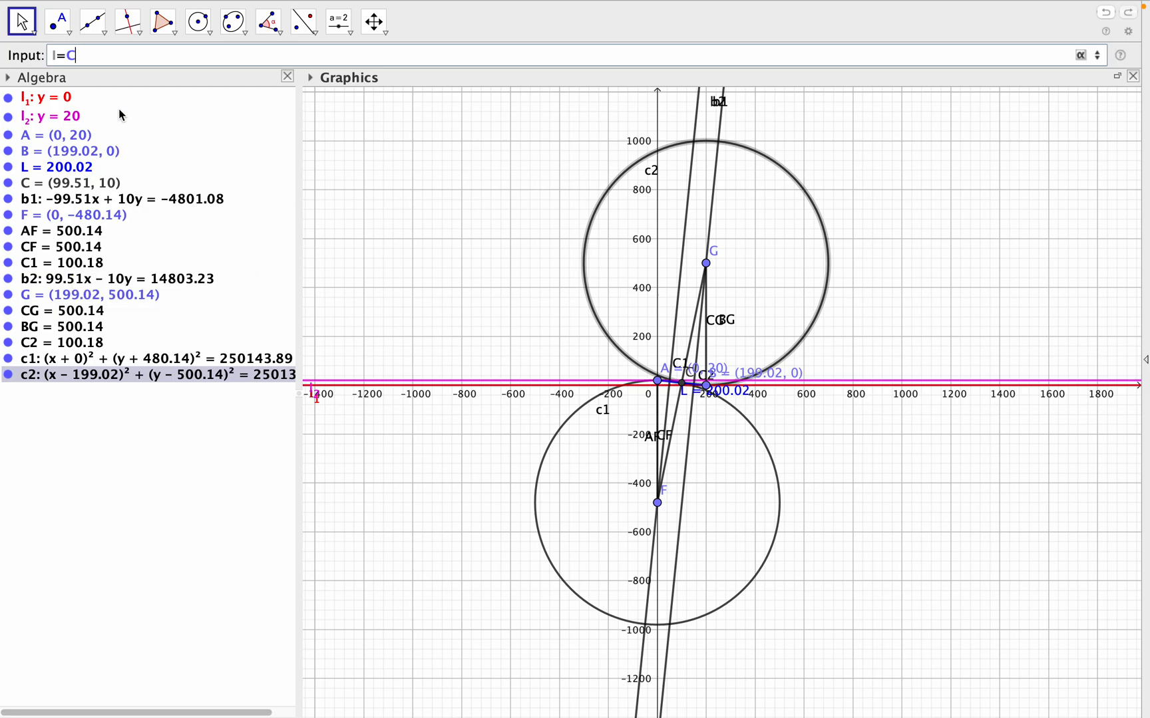
type("1+C2")
key("Return")
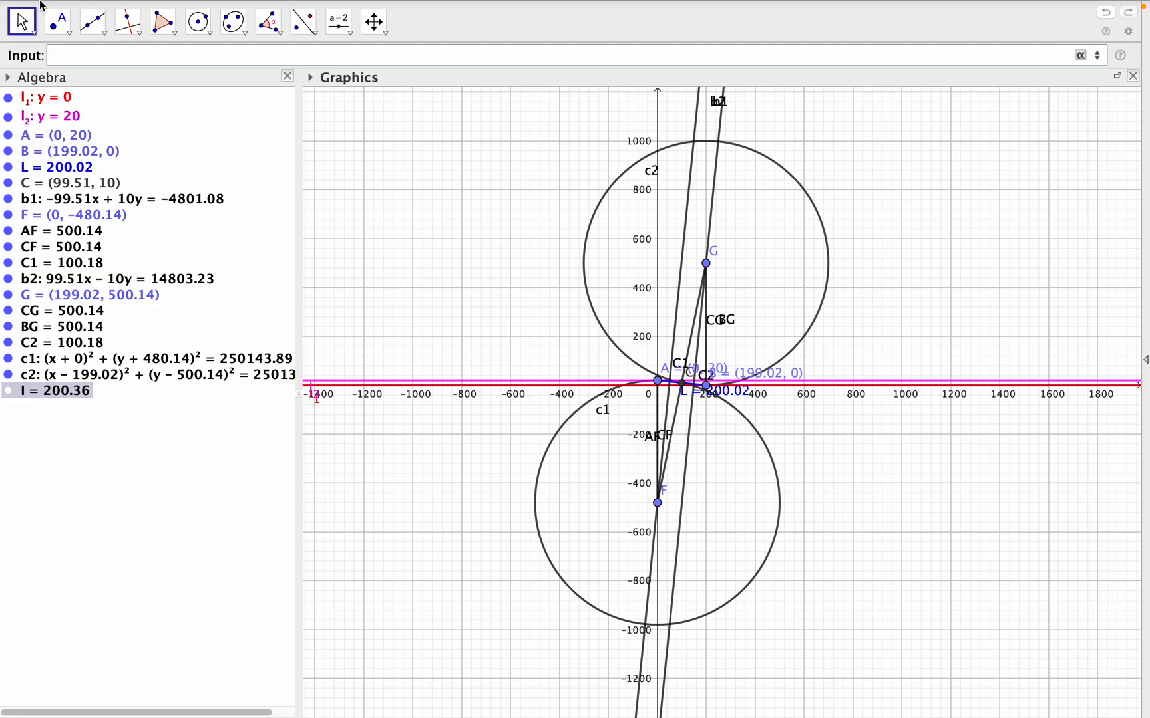
- Switch to the Pages document EX-6 of AM-1 to review its output table, and return to the full-screen GeoGebra construction
mouse_move(40, 6)
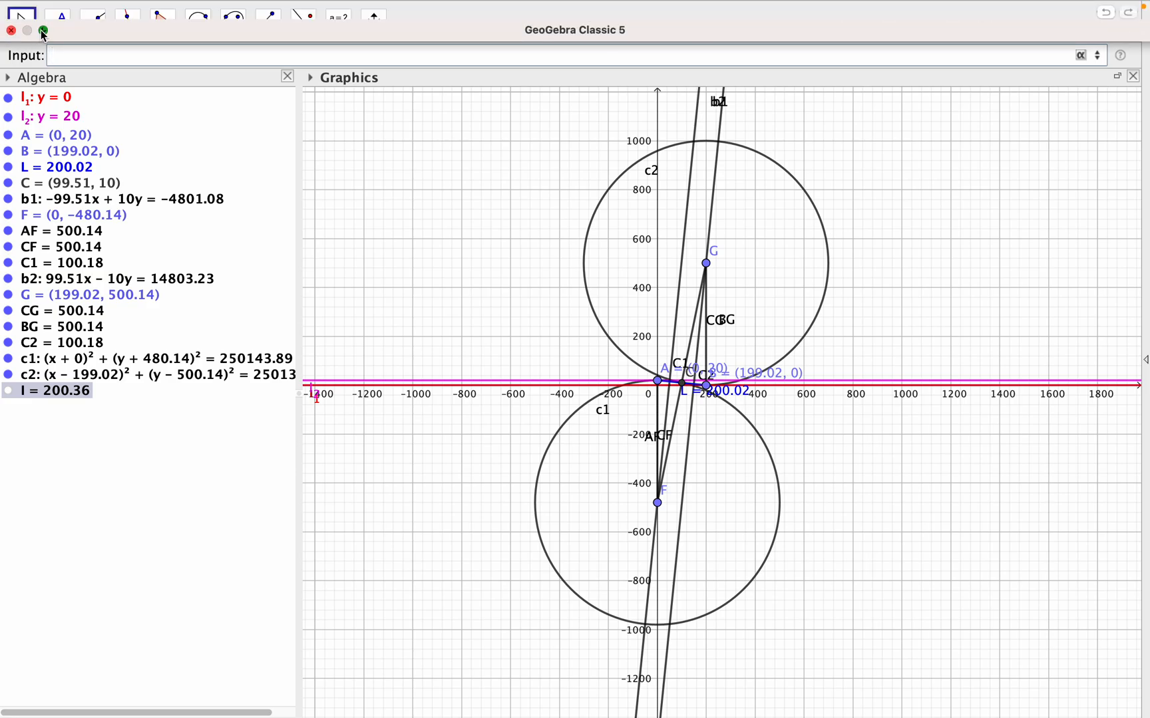
left_click(44, 30)
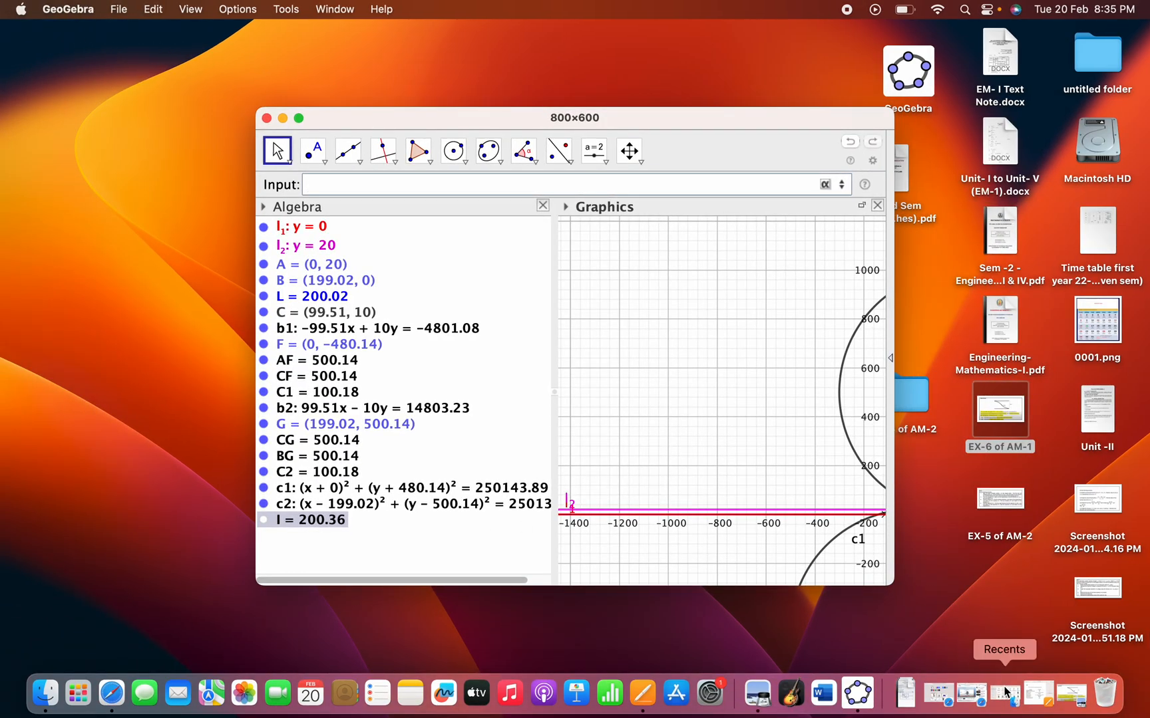
left_click(1038, 697)
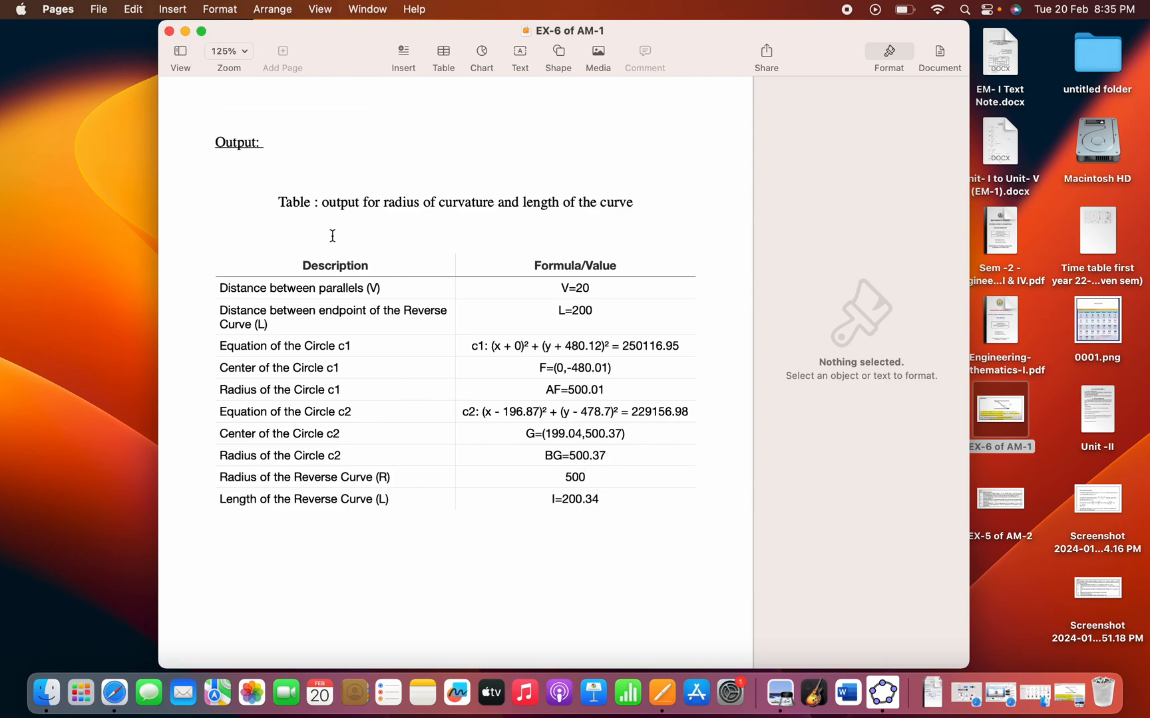
left_click(186, 31)
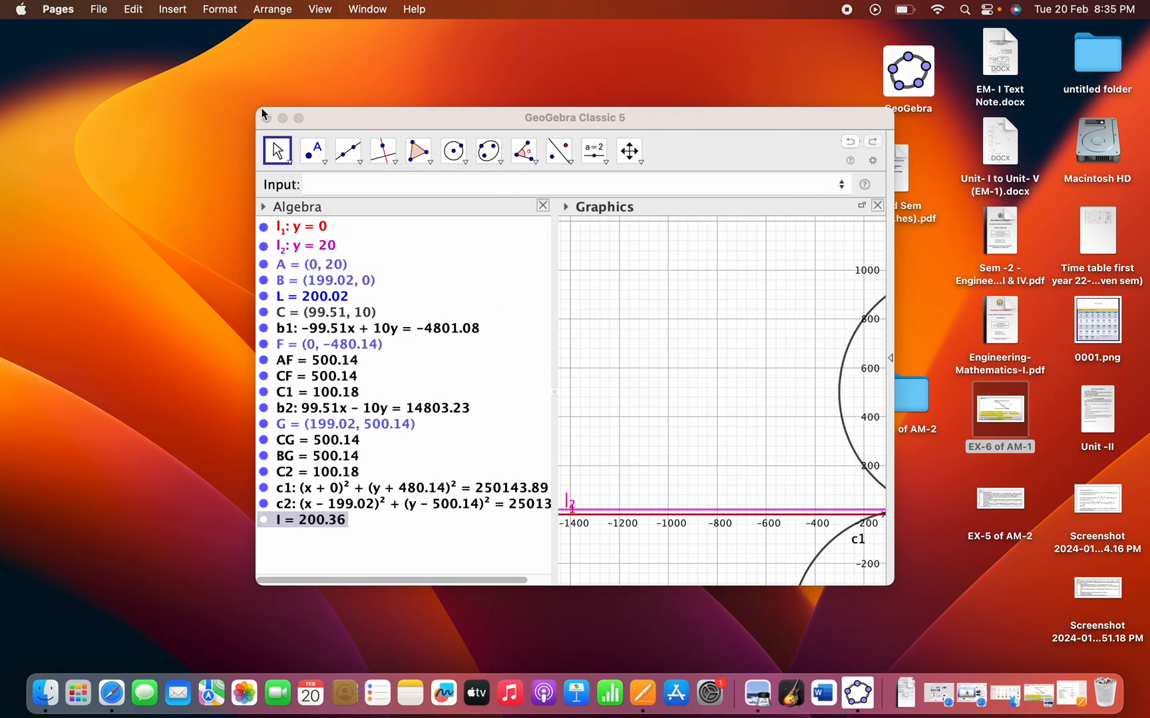
left_click(298, 118)
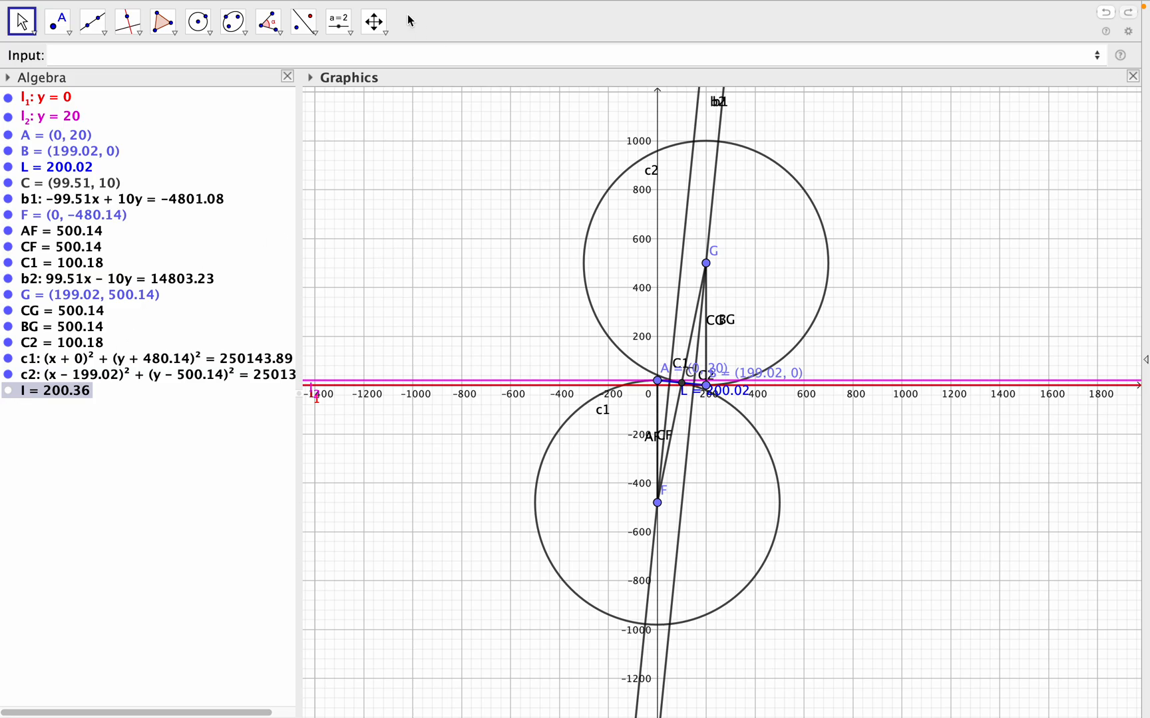
- Add an input box captioned V, linked to line l_2: y = 20, in the empty area beside circle c2
mouse_move(567, 6)
left_click(345, 29)
left_click(345, 28)
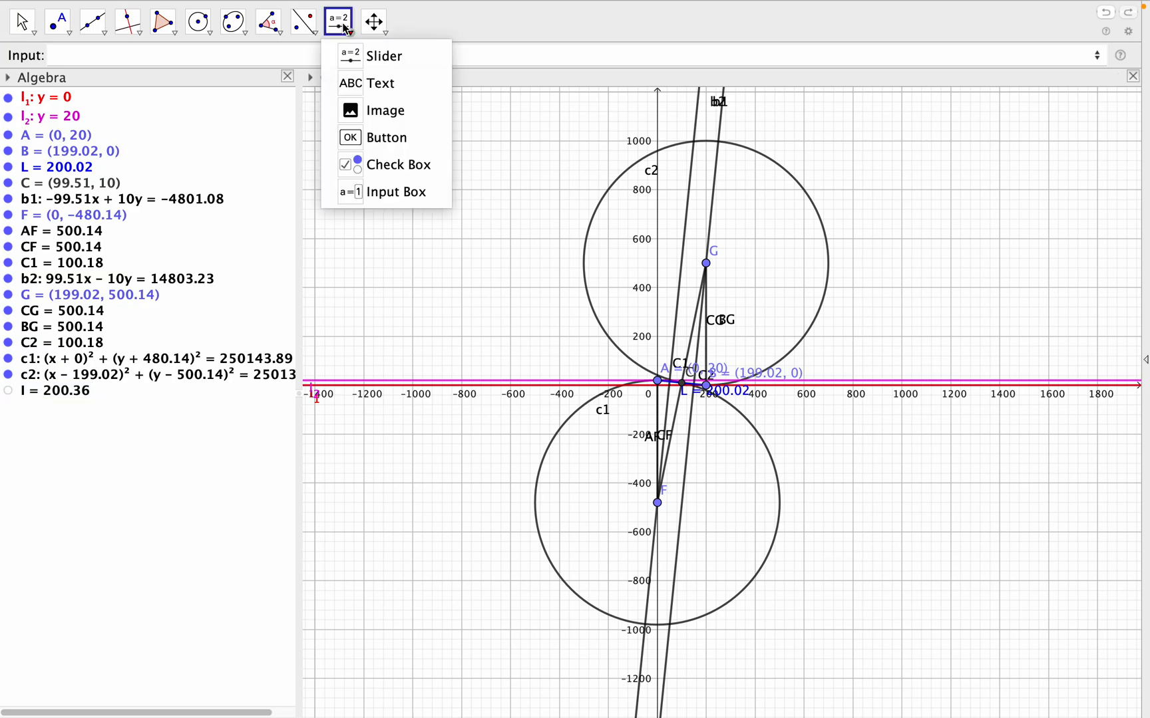
left_click(391, 193)
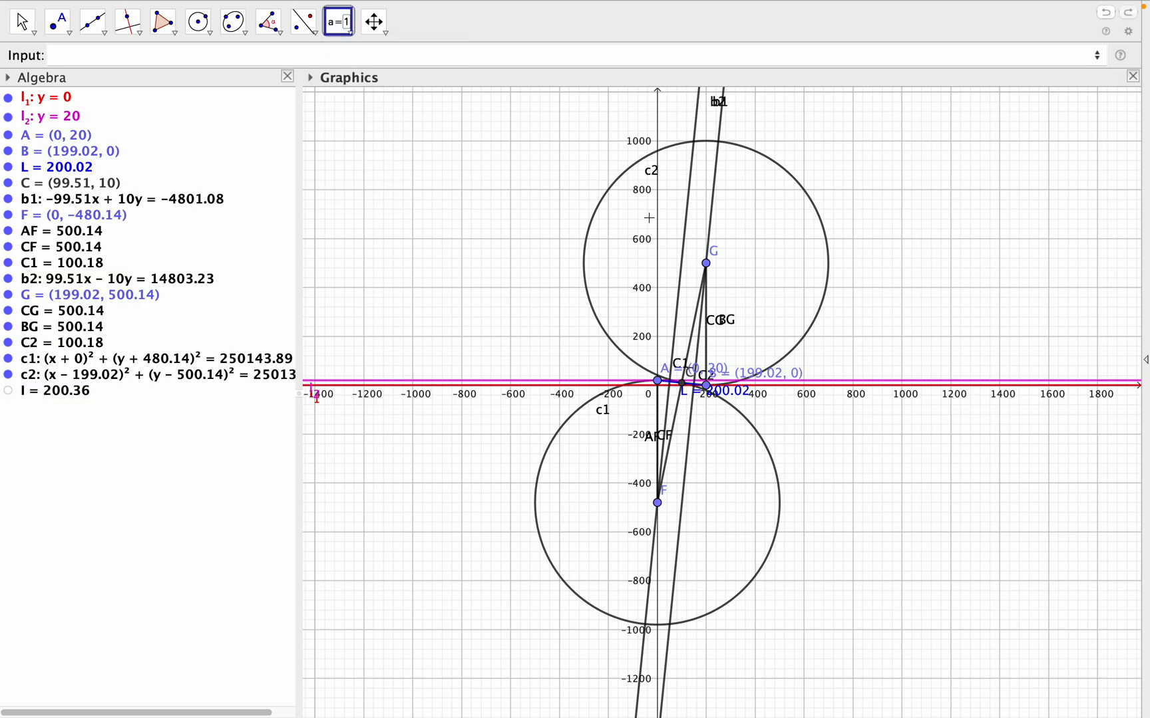
left_click(900, 237)
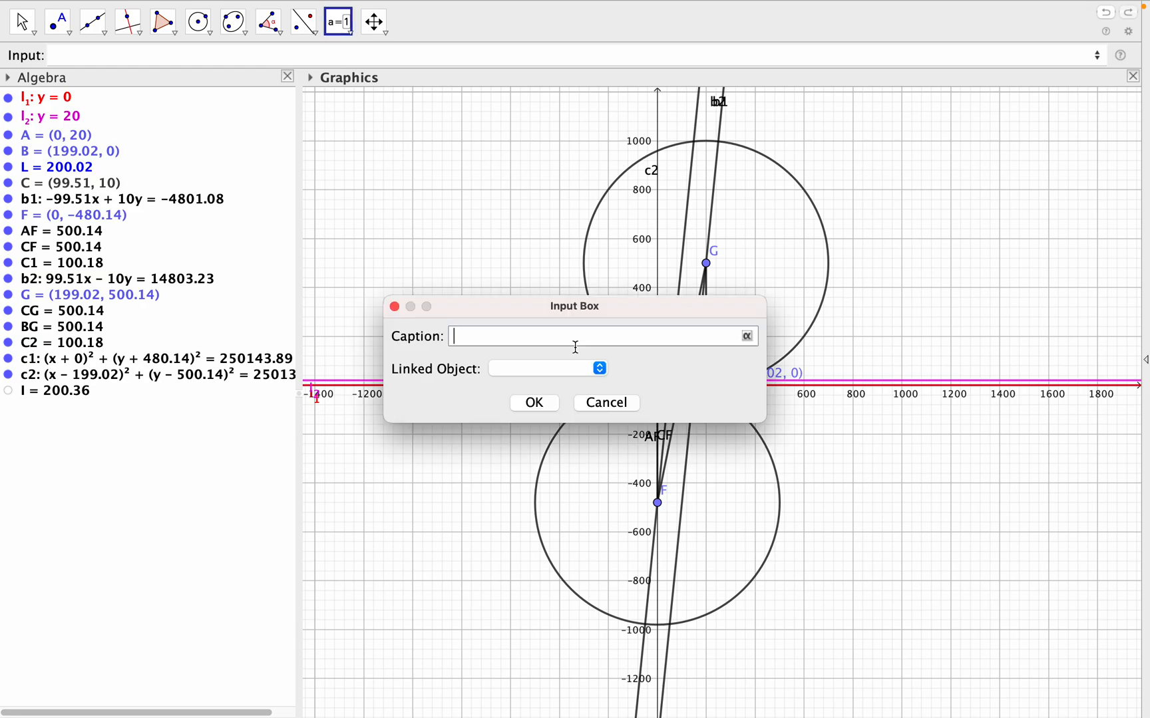
type("V")
left_click(599, 367)
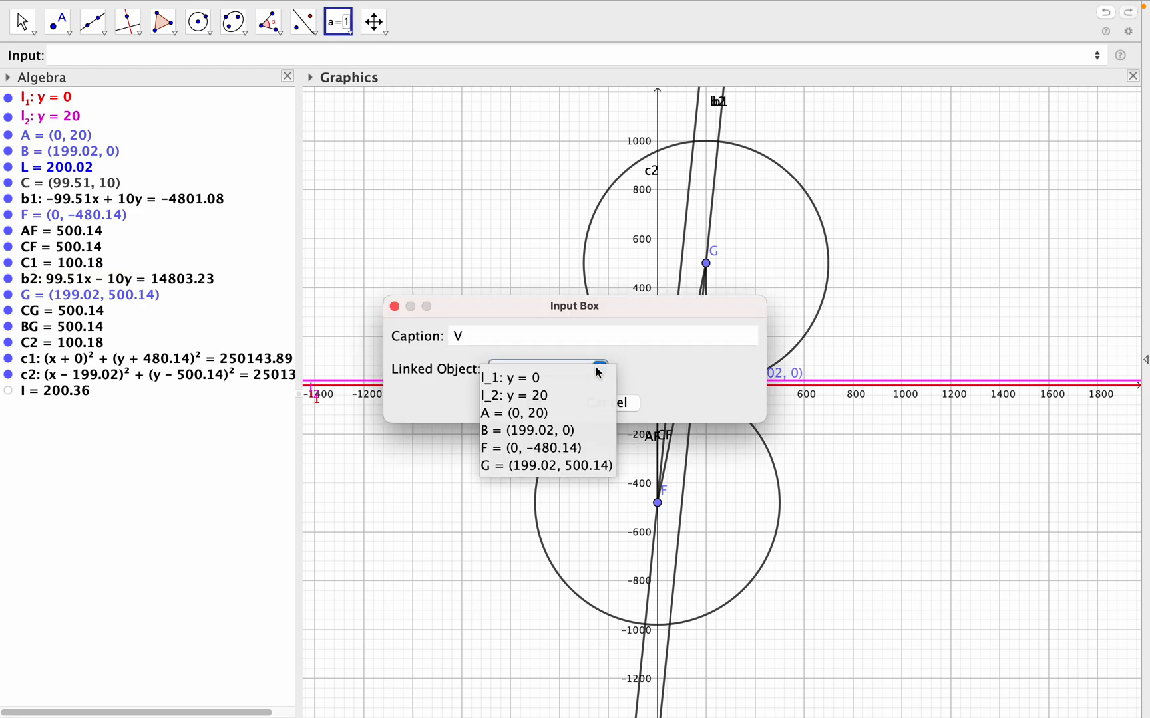
left_click(557, 398)
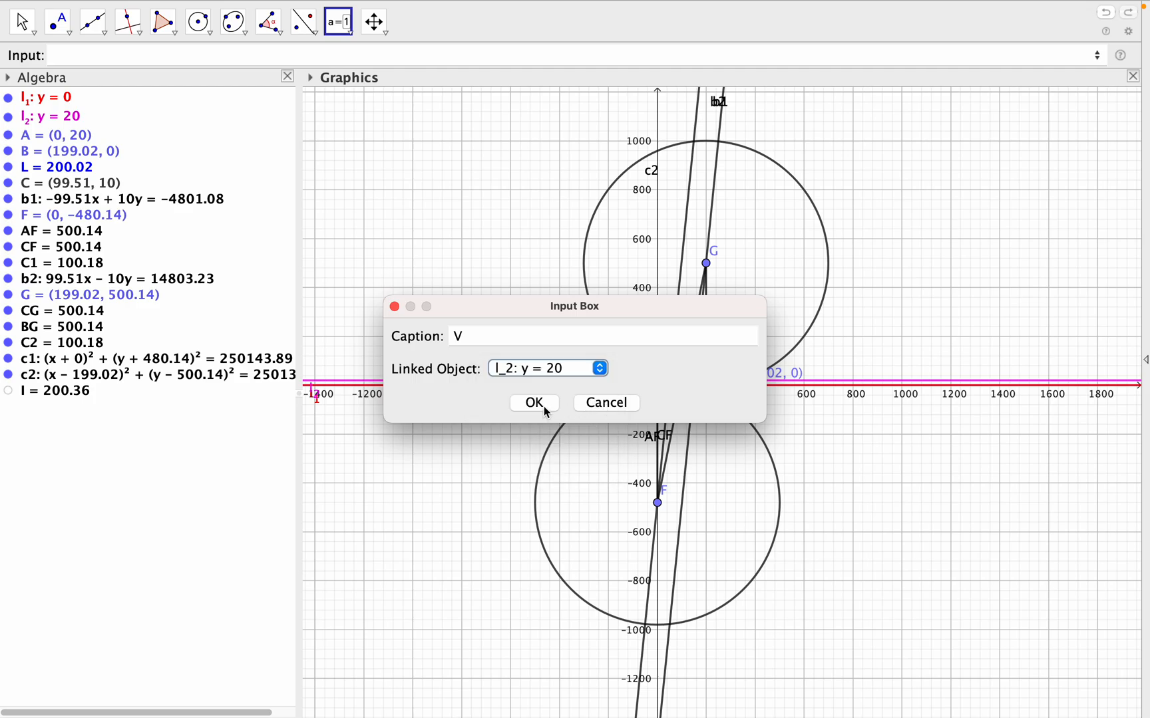
left_click(543, 403)
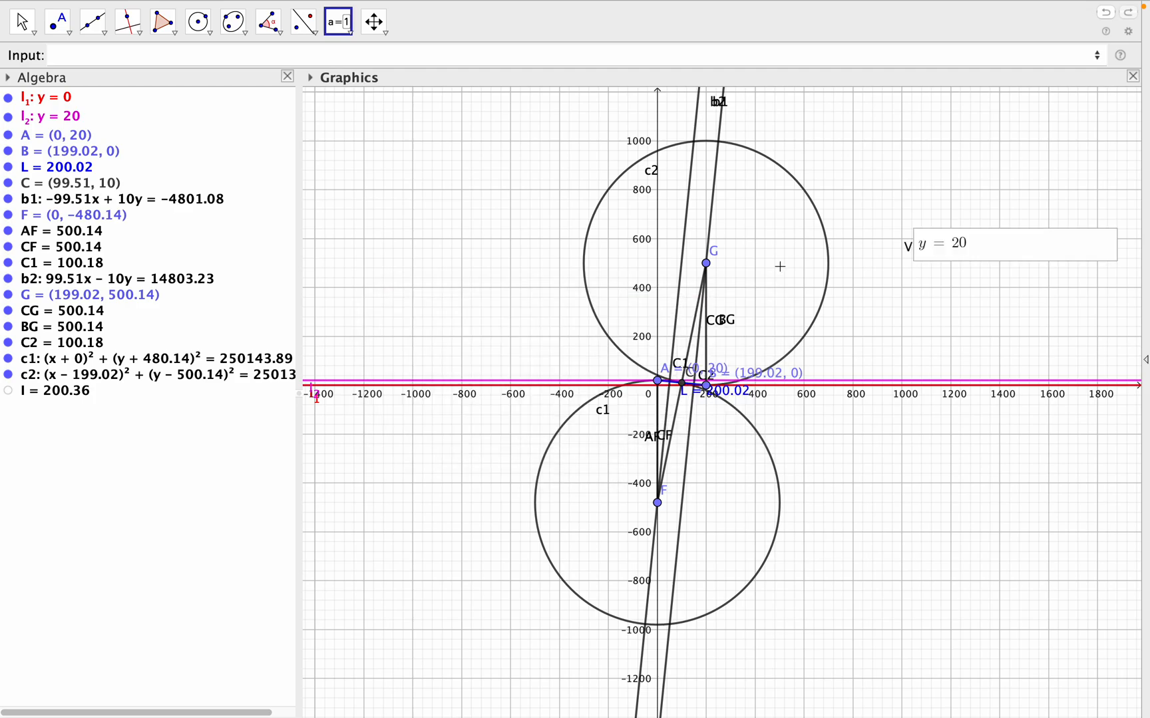
- Change line l_2 to y = 30 through the V input box, without adding another input box
left_click(971, 249)
left_click(973, 247)
left_click(972, 249)
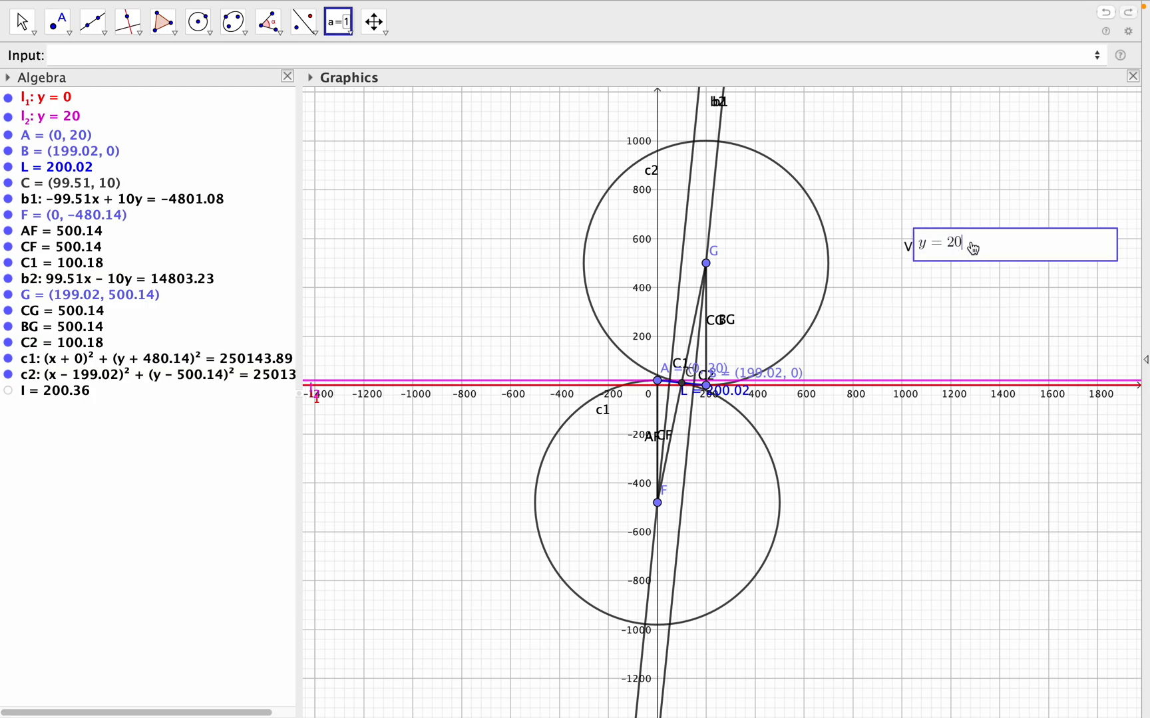
key("BackSpace")
key("BackSpace")
type("3")
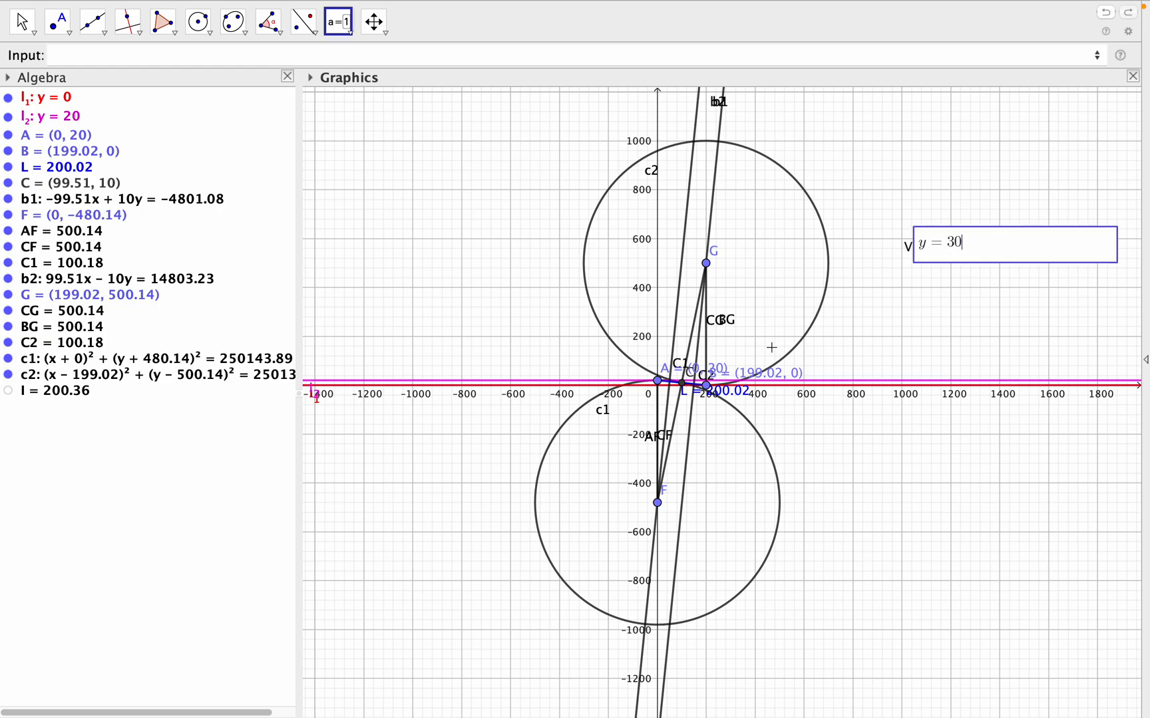
left_click(974, 314)
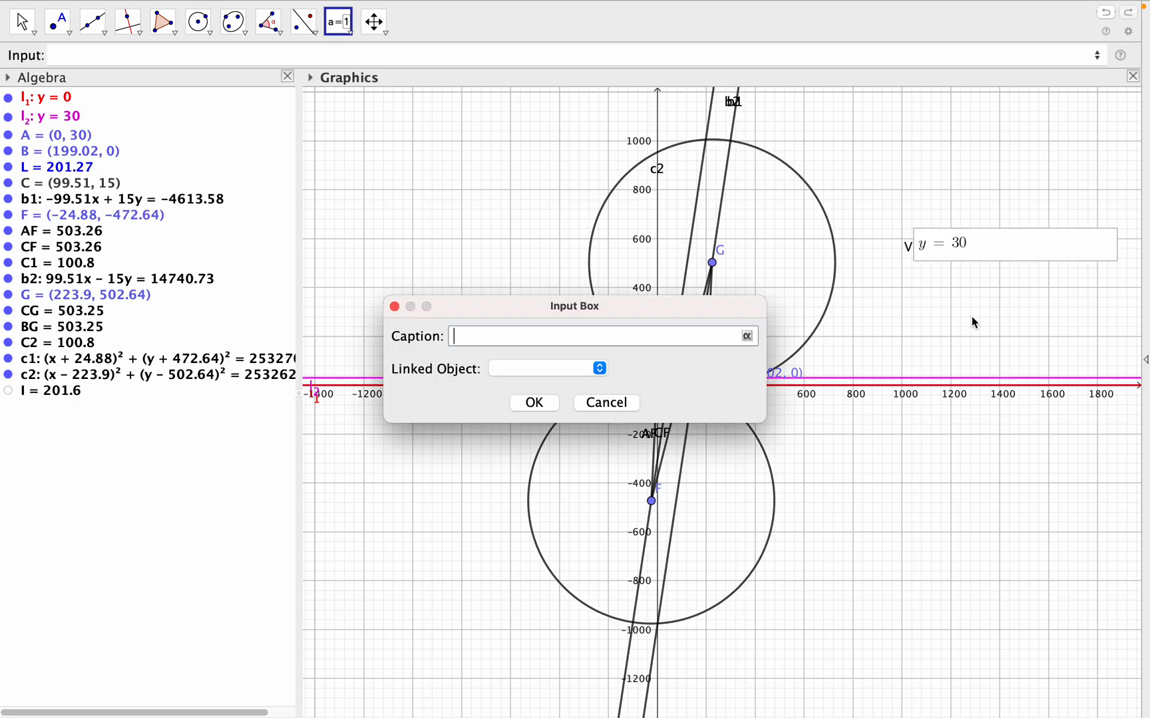
left_click(607, 403)
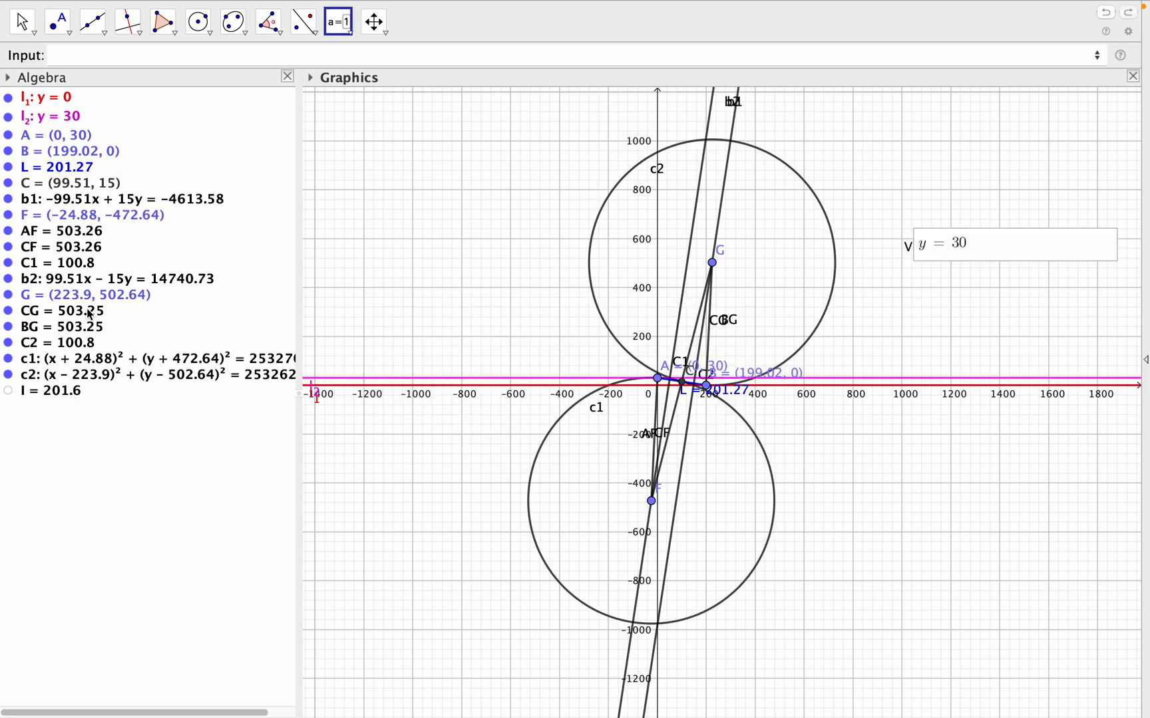